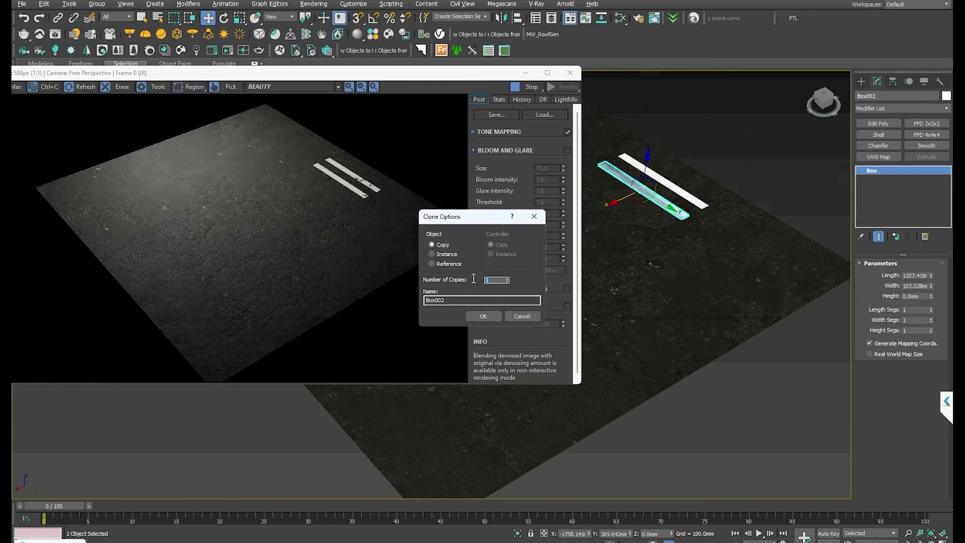
Clone the selected white stripe box as independent copies to form a row of crosswalk stripes on the asphalt.
{"action": "left_click", "coordinate": [487, 317]}
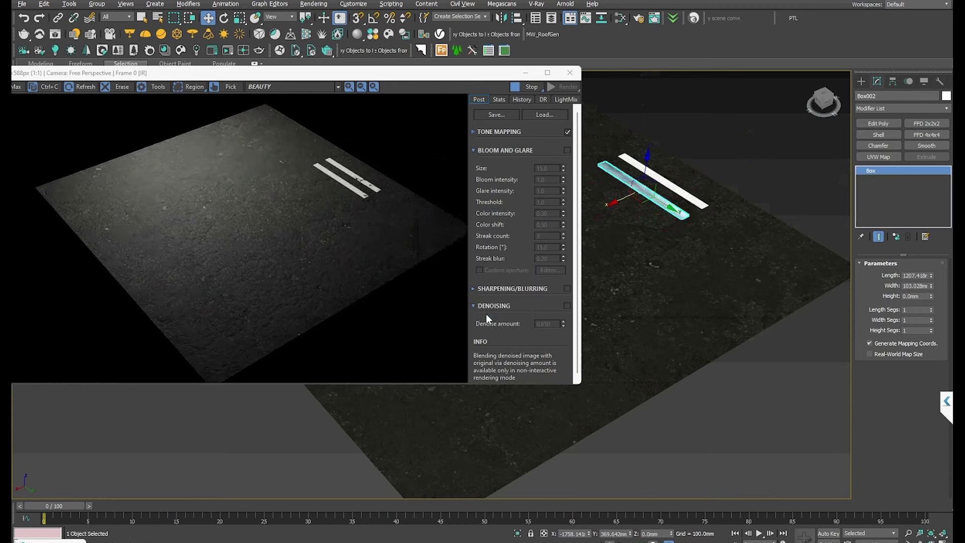
{"action": "scroll", "coordinate": [650, 239], "scroll_direction": "up", "scroll_amount": 4}
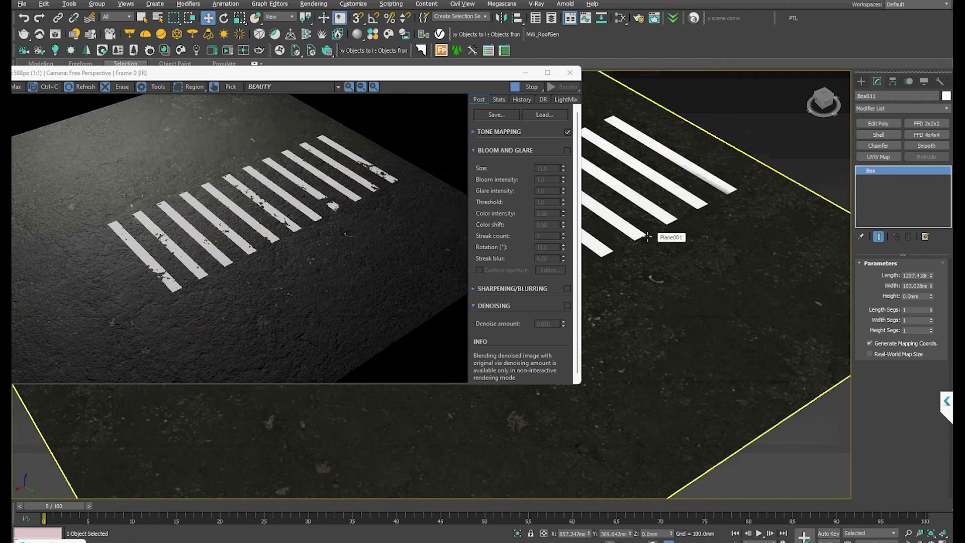
{"action": "scroll", "coordinate": [648, 240], "scroll_direction": "up", "scroll_amount": 3}
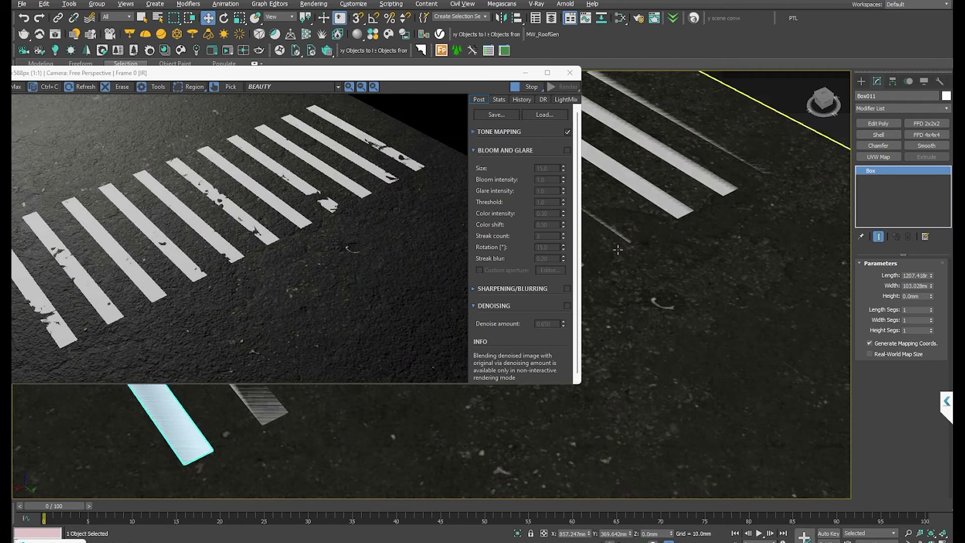
{"action": "scroll", "coordinate": [653, 282], "scroll_direction": "down", "scroll_amount": 5}
{"action": "scroll", "coordinate": [713, 313], "scroll_direction": "down", "scroll_amount": 5}
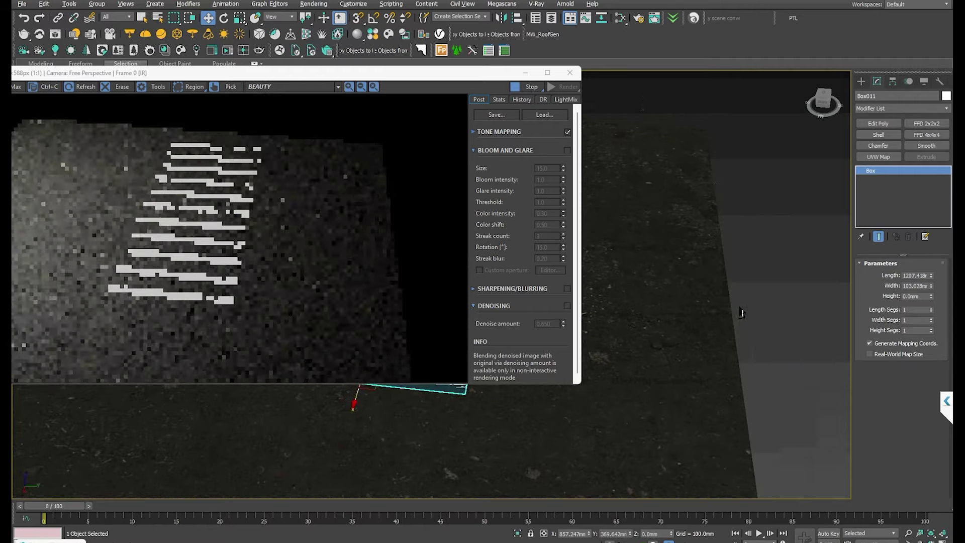
Delete all the white crosswalk stripes, keeping only the asphalt ground plane.
{"action": "left_click", "coordinate": [676, 199]}
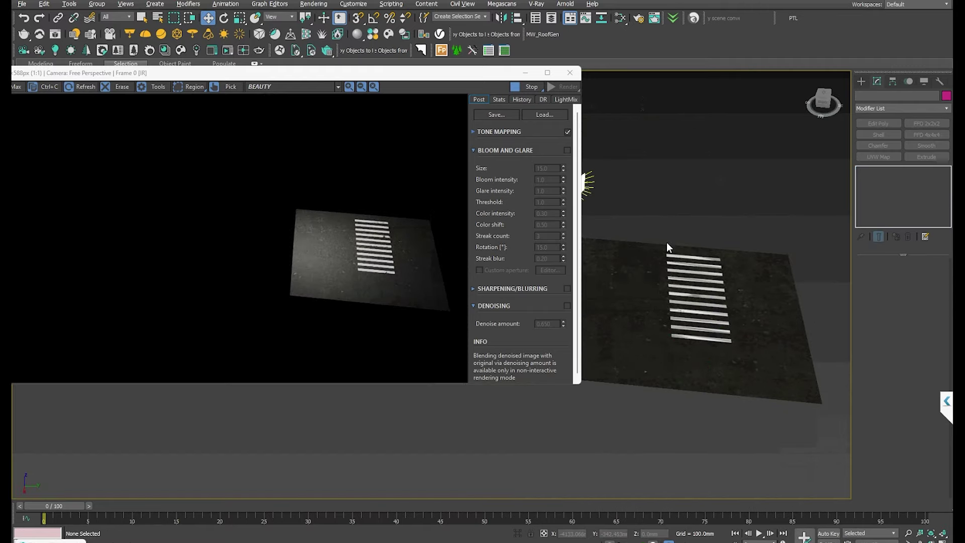
{"action": "left_click_drag", "start_coordinate": [656, 205], "coordinate": [752, 369]}
{"action": "key", "text": "Delete"}
{"action": "scroll", "coordinate": [705, 295], "scroll_direction": "up", "scroll_amount": 5}
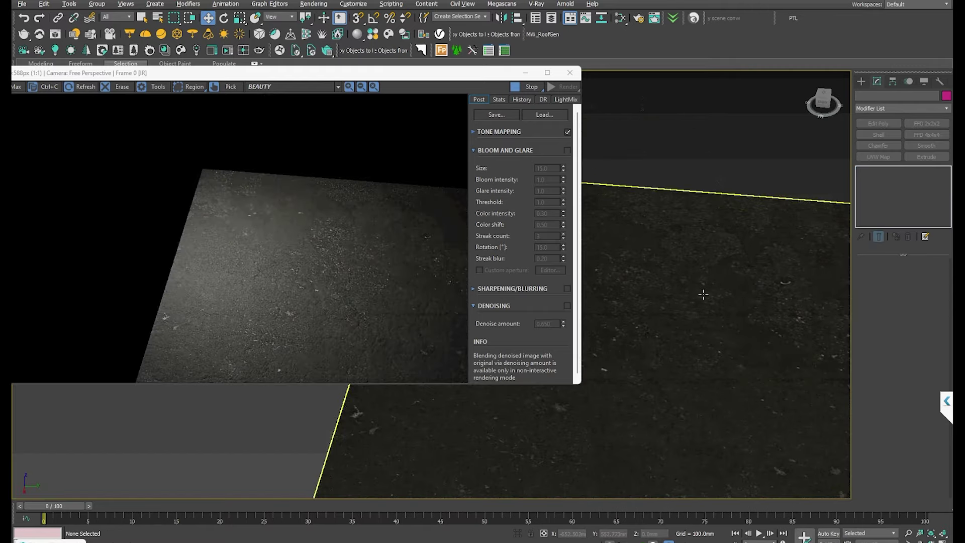
{"action": "middle_click_drag", "start_coordinate": [703, 295], "coordinate": [670, 293], "text": "alt"}
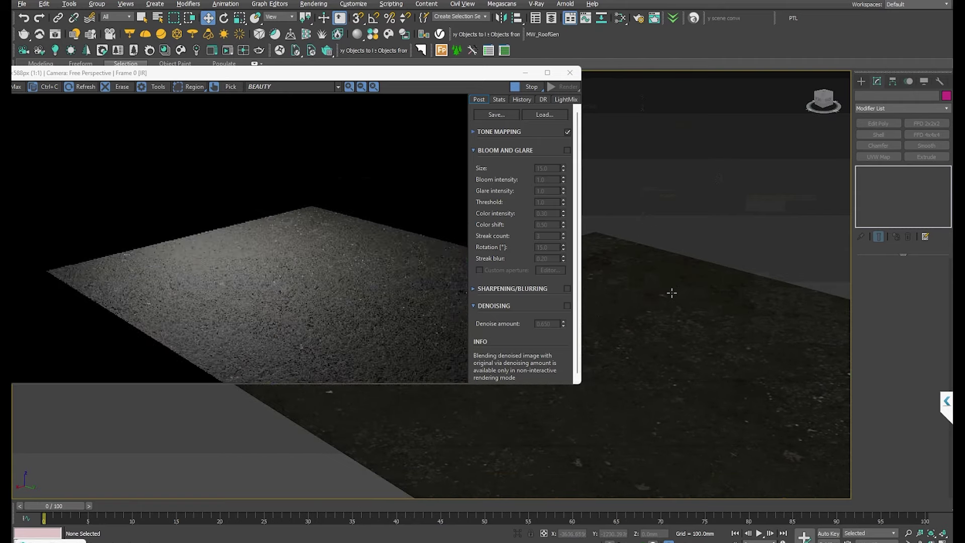
{"action": "scroll", "coordinate": [669, 292], "scroll_direction": "down", "scroll_amount": 5}
{"action": "middle_click_drag", "start_coordinate": [706, 323], "coordinate": [720, 340], "text": "alt"}
{"action": "middle_click_drag", "start_coordinate": [613, 211], "coordinate": [644, 241]}
{"action": "scroll", "coordinate": [674, 303], "scroll_direction": "up", "scroll_amount": 5}
{"action": "left_click", "coordinate": [677, 304]}
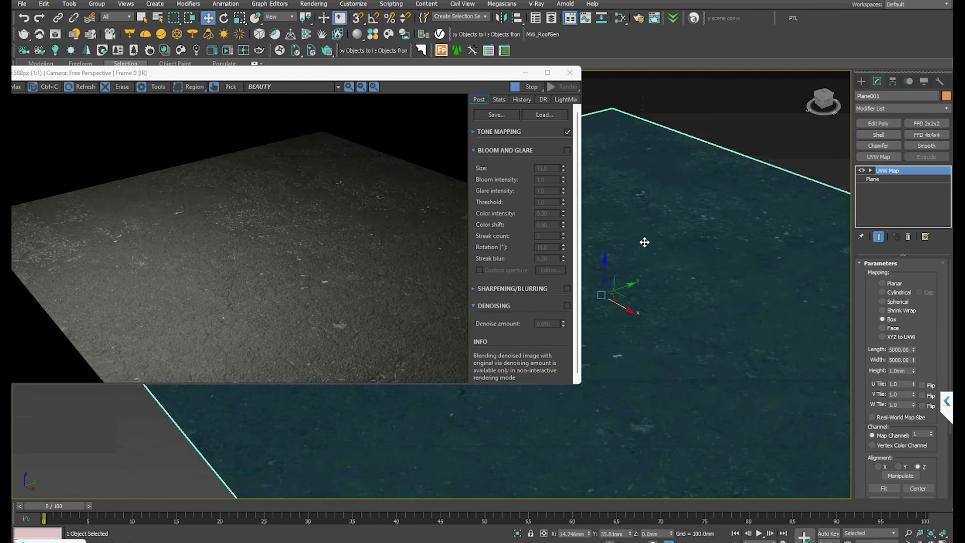
{"action": "left_click", "coordinate": [740, 115]}
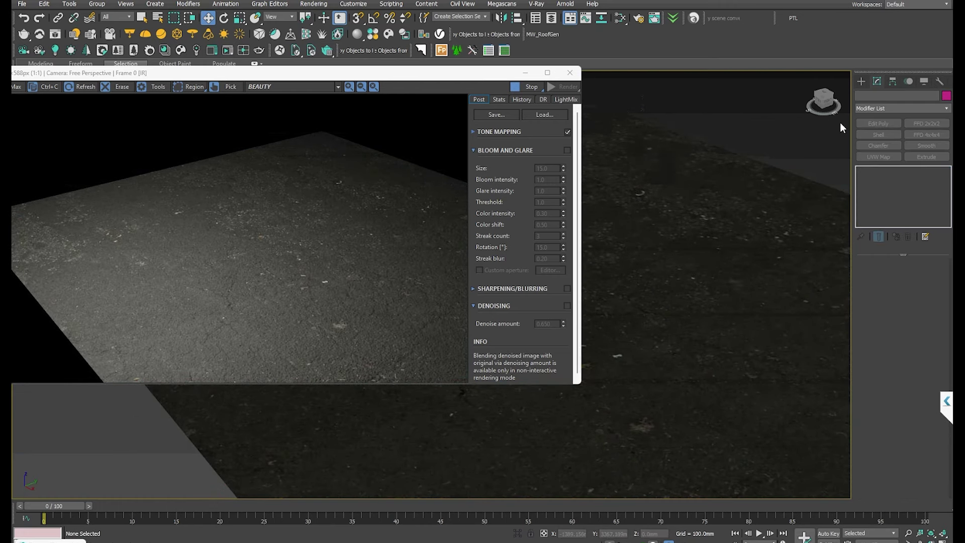
Draw a Corona decal (CDecal) about 2032 mm wide and 1676 mm high on the asphalt ground plane.
{"action": "left_click", "coordinate": [860, 82]}
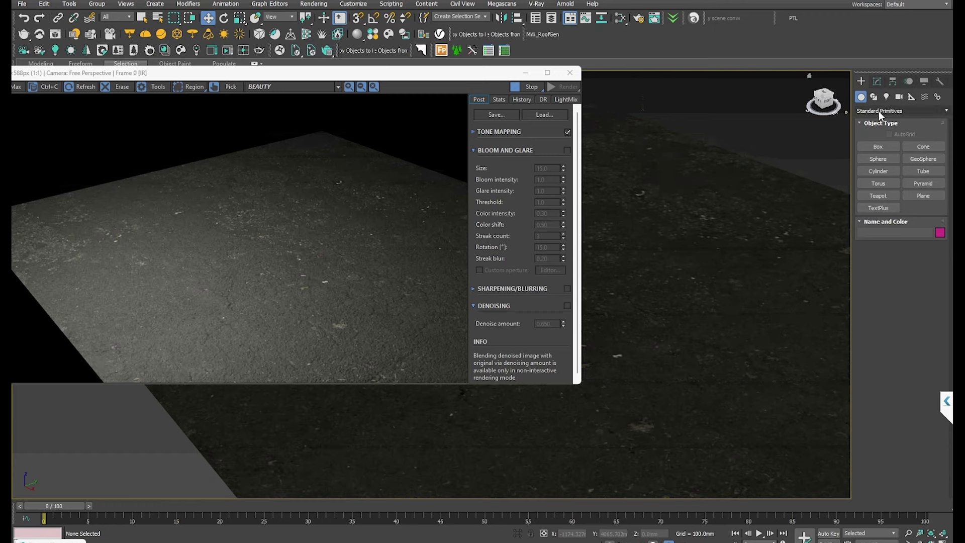
{"action": "left_click", "coordinate": [878, 111]}
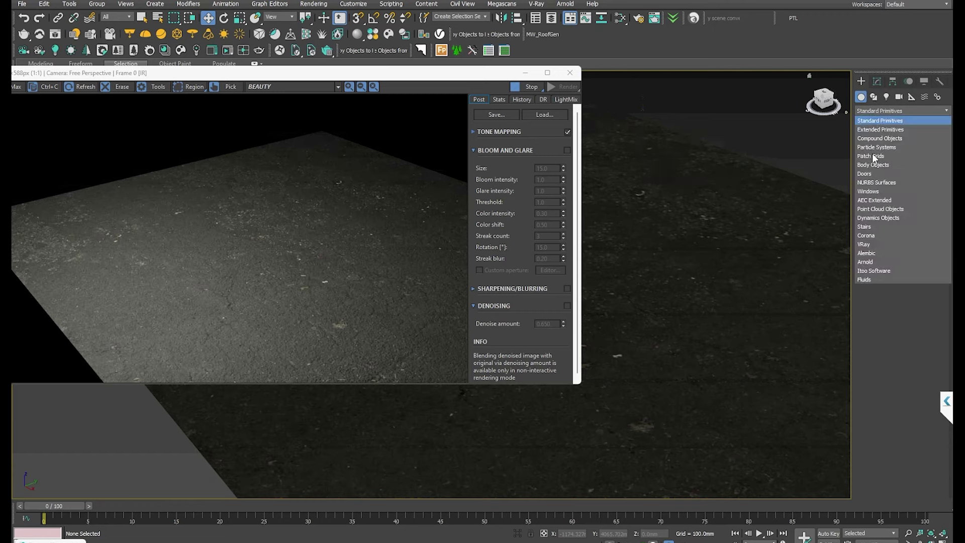
{"action": "left_click", "coordinate": [864, 236]}
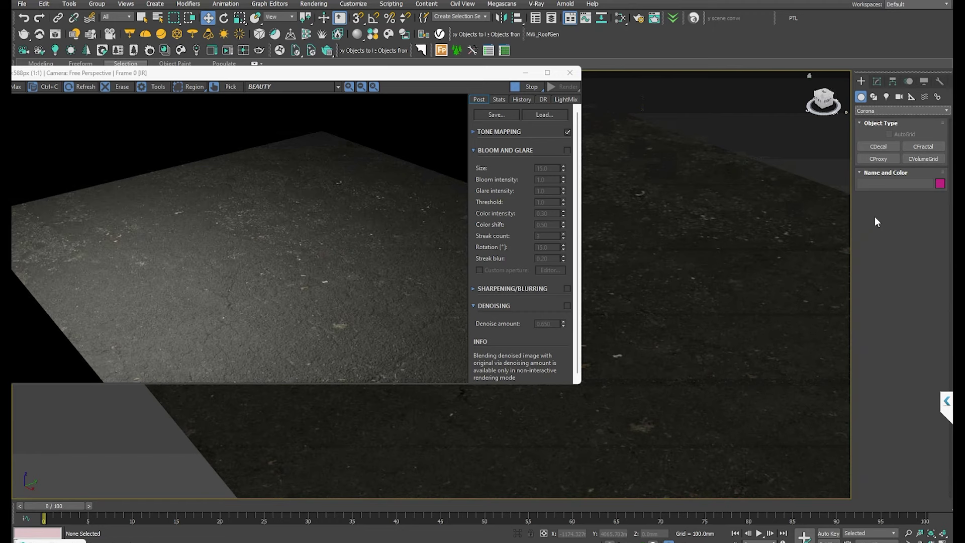
{"action": "left_click", "coordinate": [878, 148]}
{"action": "scroll", "coordinate": [680, 236], "scroll_direction": "down", "scroll_amount": 6}
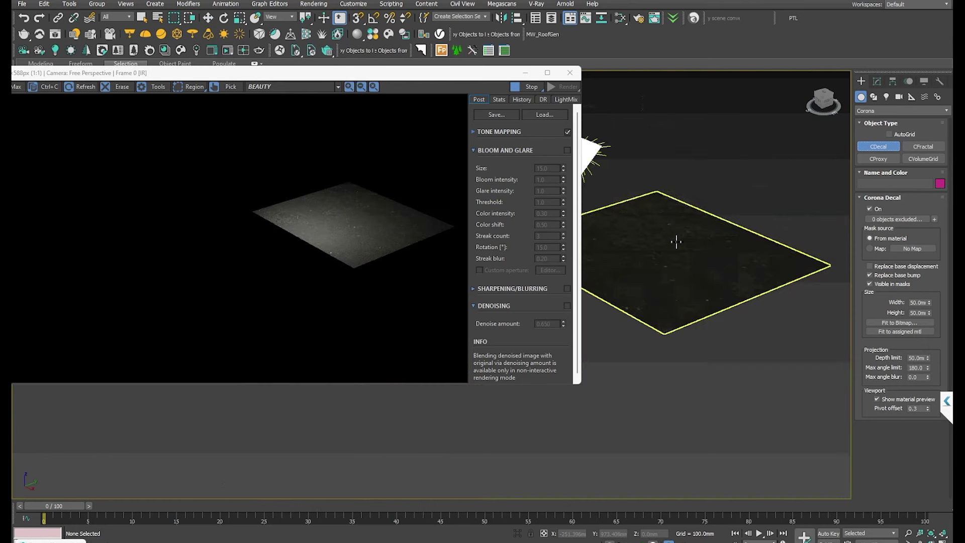
{"action": "middle_click_drag", "start_coordinate": [674, 242], "coordinate": [663, 263], "text": "alt"}
{"action": "scroll", "coordinate": [722, 216], "scroll_direction": "up", "scroll_amount": 6}
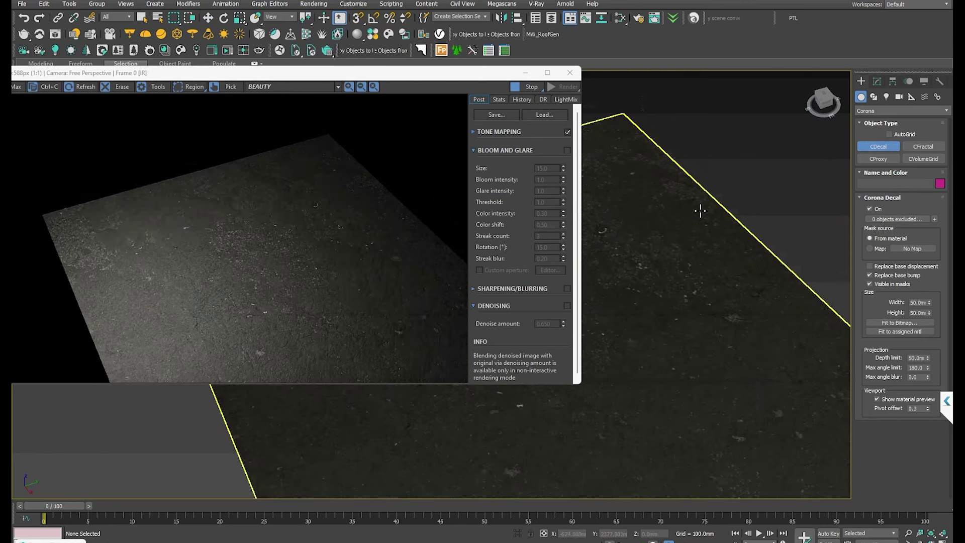
{"action": "left_click_drag", "start_coordinate": [699, 209], "coordinate": [678, 423]}
{"action": "key", "text": "w"}
{"action": "middle_click_drag", "start_coordinate": [704, 334], "coordinate": [658, 340], "text": "alt"}
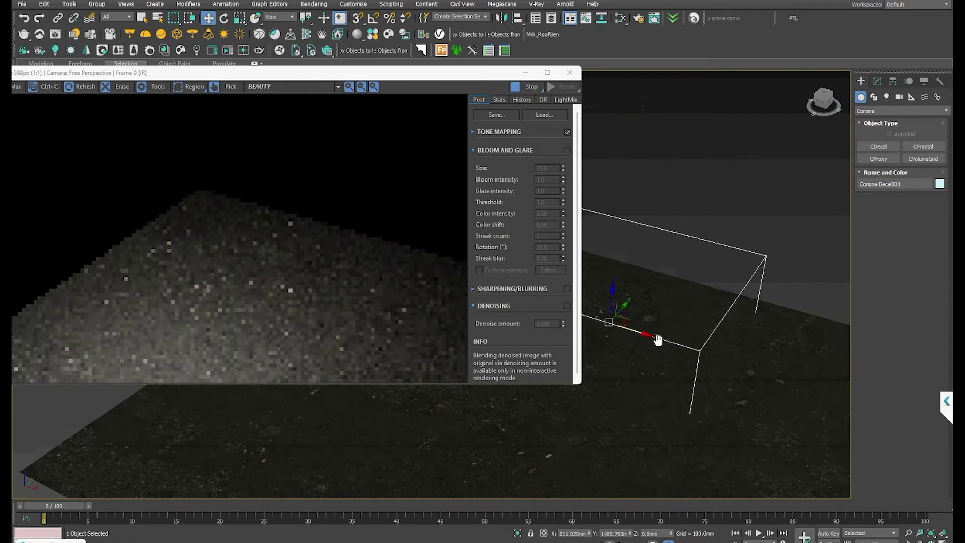
{"action": "left_click", "coordinate": [714, 223]}
{"action": "left_click", "coordinate": [670, 251]}
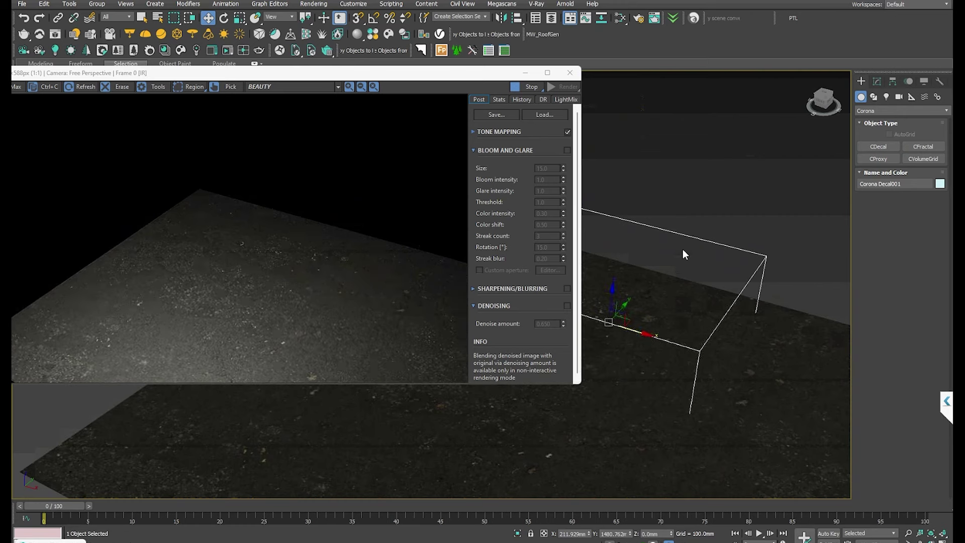
Create a CoronaPhysicalMtl material in the Slate Material Editor and set its base color to red (128, 0, 0).
{"action": "key", "text": "m"}
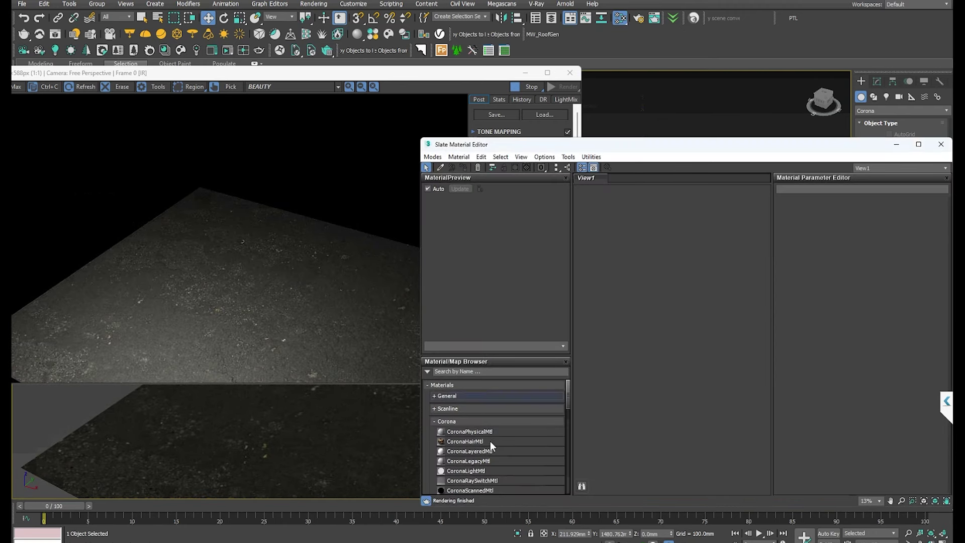
{"action": "left_click_drag", "start_coordinate": [490, 433], "coordinate": [637, 363]}
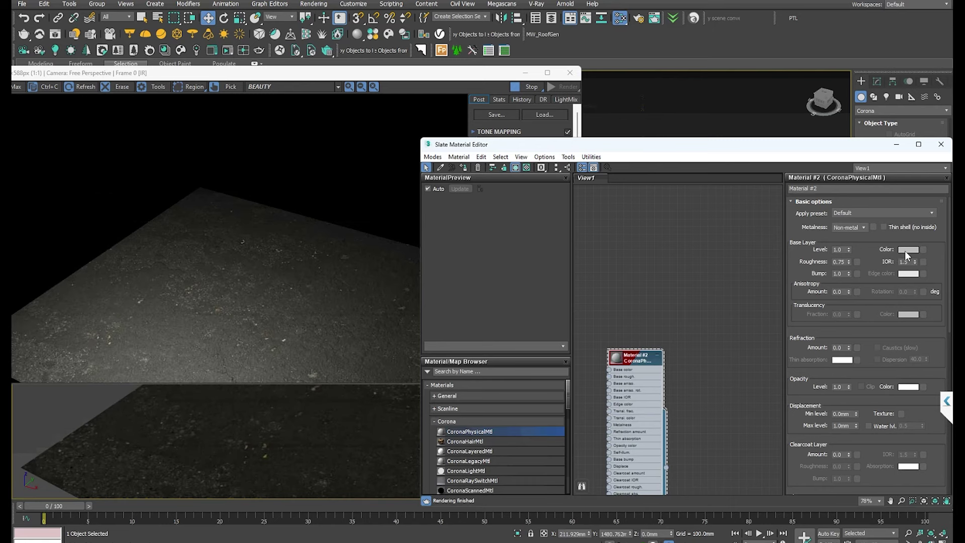
{"action": "left_click", "coordinate": [907, 249]}
{"action": "left_click_drag", "start_coordinate": [368, 91], "coordinate": [393, 91]}
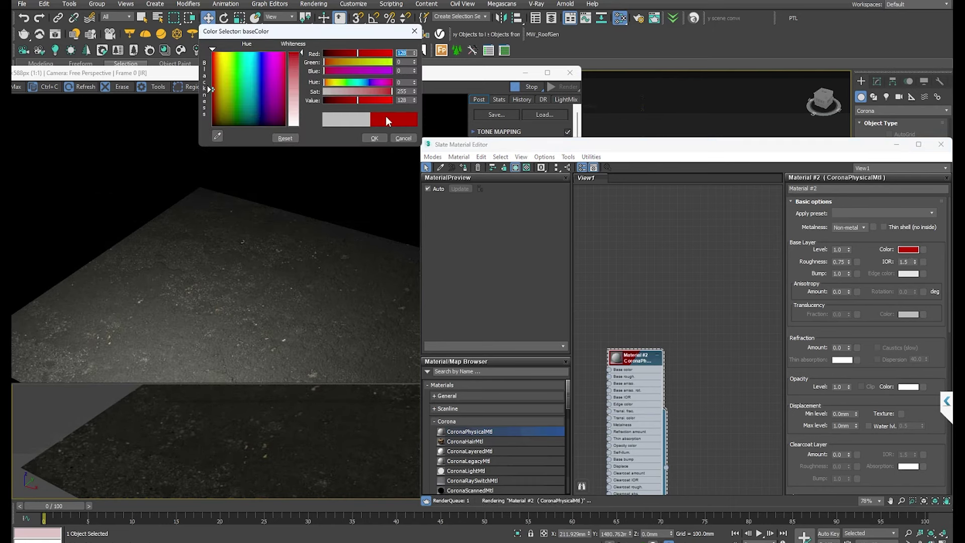
Assign the red material to the Corona decal and close the Slate Material Editor.
{"action": "left_click_drag", "start_coordinate": [694, 146], "coordinate": [691, 310]}
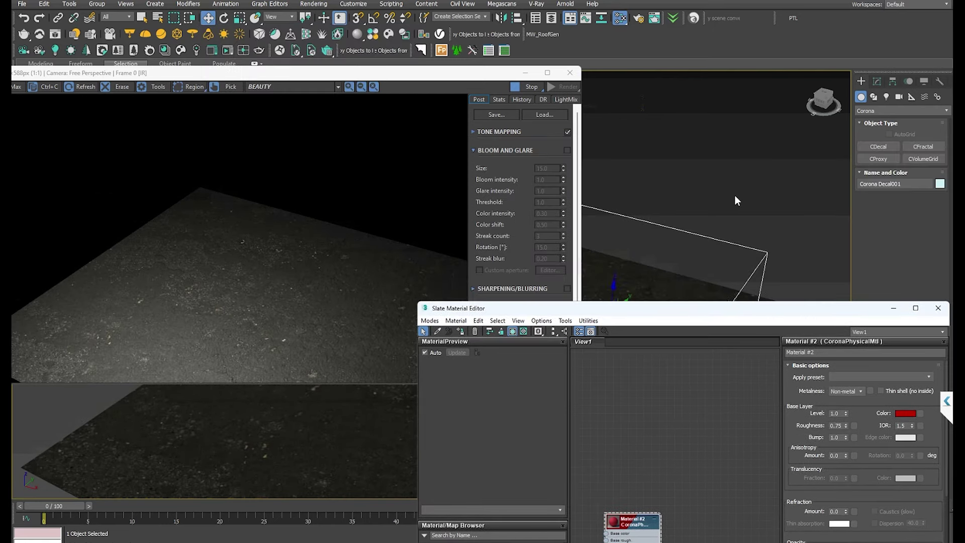
{"action": "left_click", "coordinate": [717, 257]}
{"action": "left_click", "coordinate": [715, 257]}
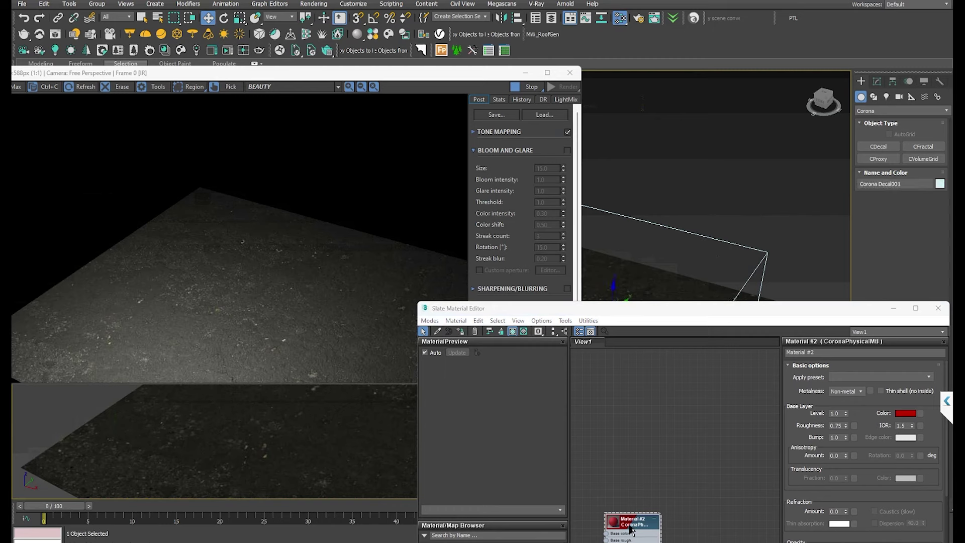
{"action": "left_click_drag", "start_coordinate": [630, 528], "coordinate": [682, 412]}
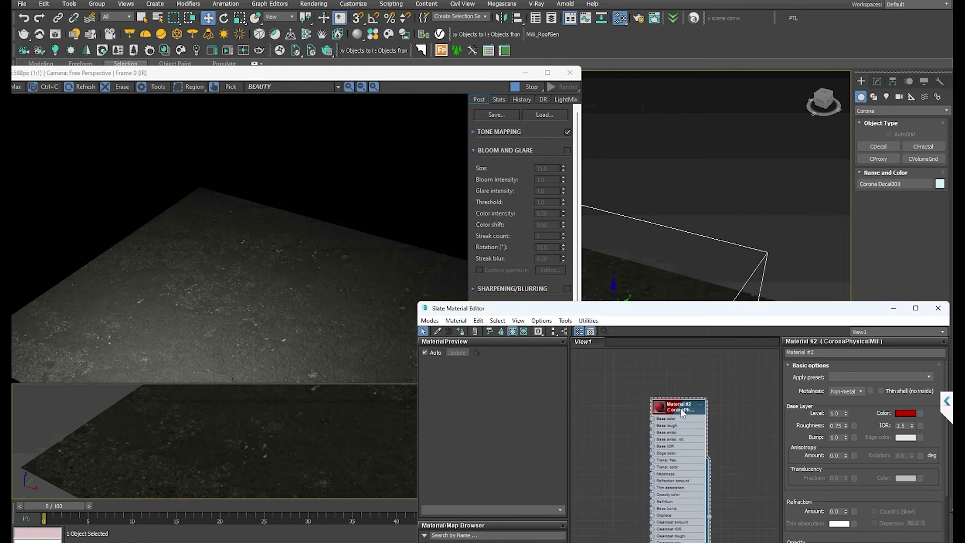
{"action": "left_click", "coordinate": [459, 331]}
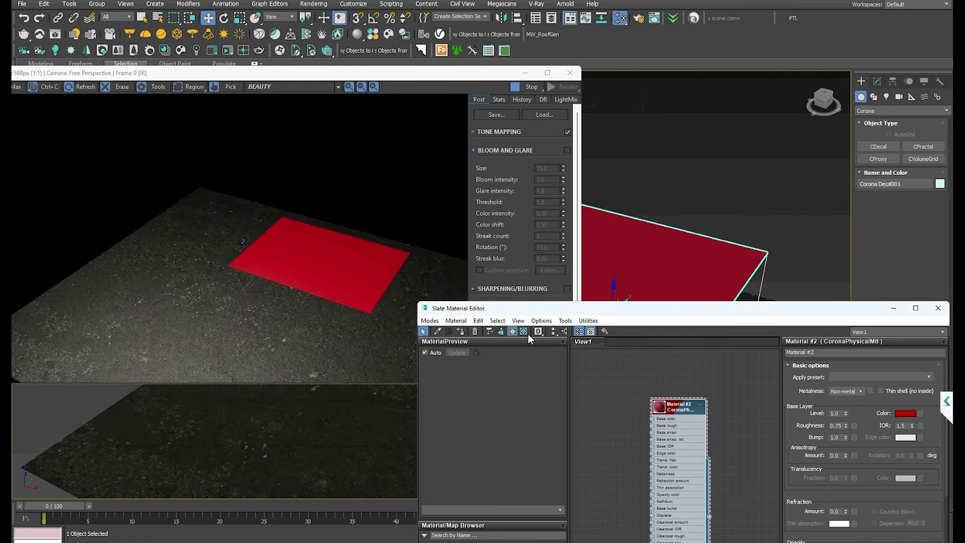
{"action": "left_click", "coordinate": [938, 308]}
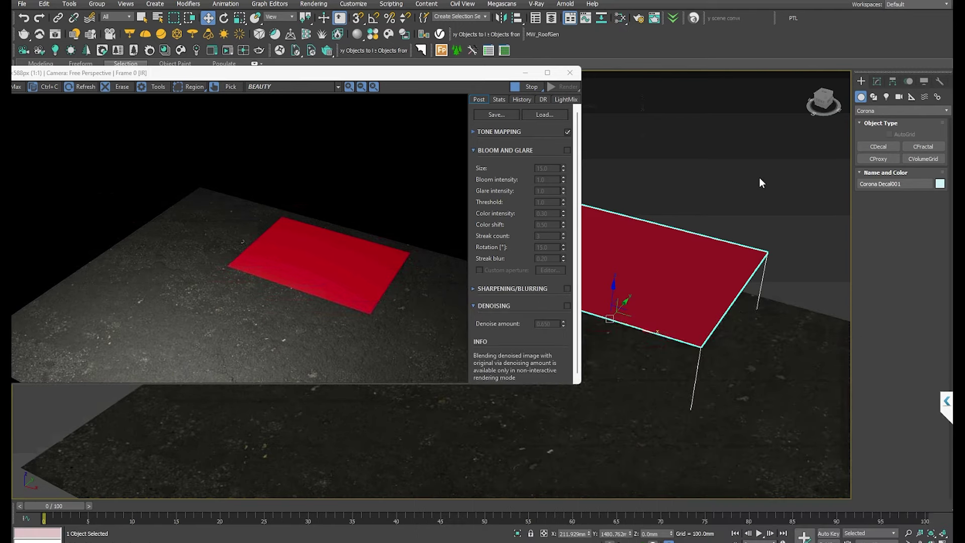
Examine how the red decal's projection box covers the ground from several angles and open the decal's parameters.
{"action": "scroll", "coordinate": [731, 252], "scroll_direction": "down", "scroll_amount": 2}
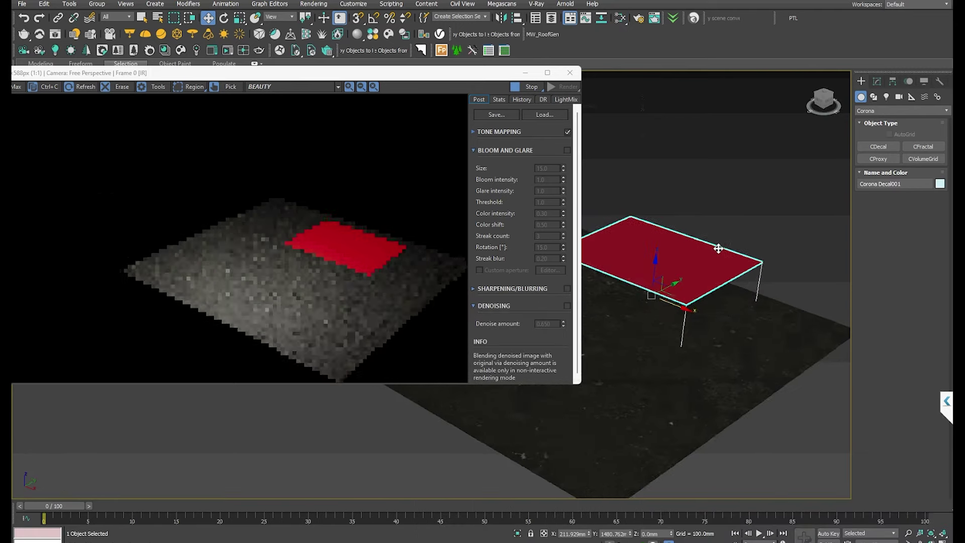
{"action": "scroll", "coordinate": [686, 247], "scroll_direction": "up", "scroll_amount": 3}
{"action": "middle_click_drag", "start_coordinate": [671, 241], "coordinate": [671, 237], "text": "alt"}
{"action": "scroll", "coordinate": [366, 307], "scroll_direction": "up", "scroll_amount": 1}
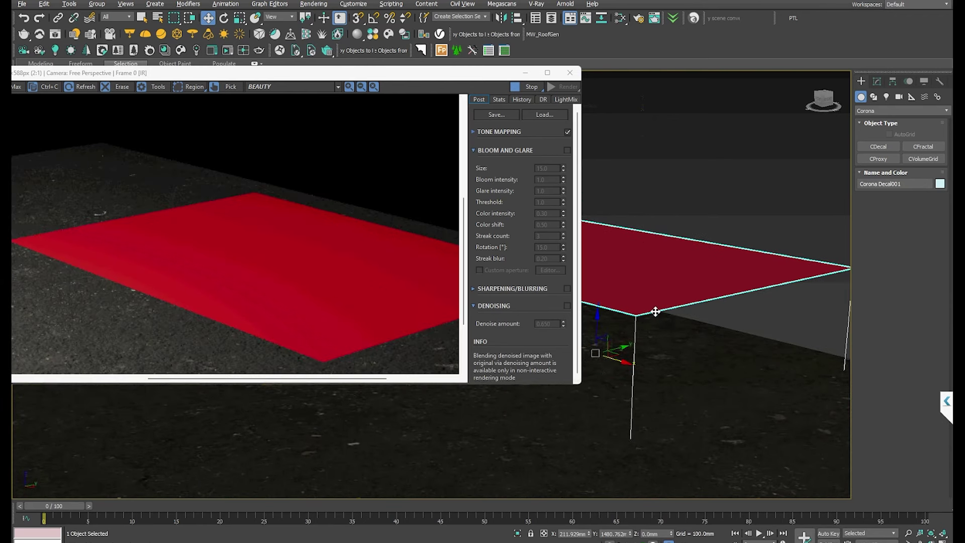
{"action": "scroll", "coordinate": [658, 352], "scroll_direction": "up", "scroll_amount": 5}
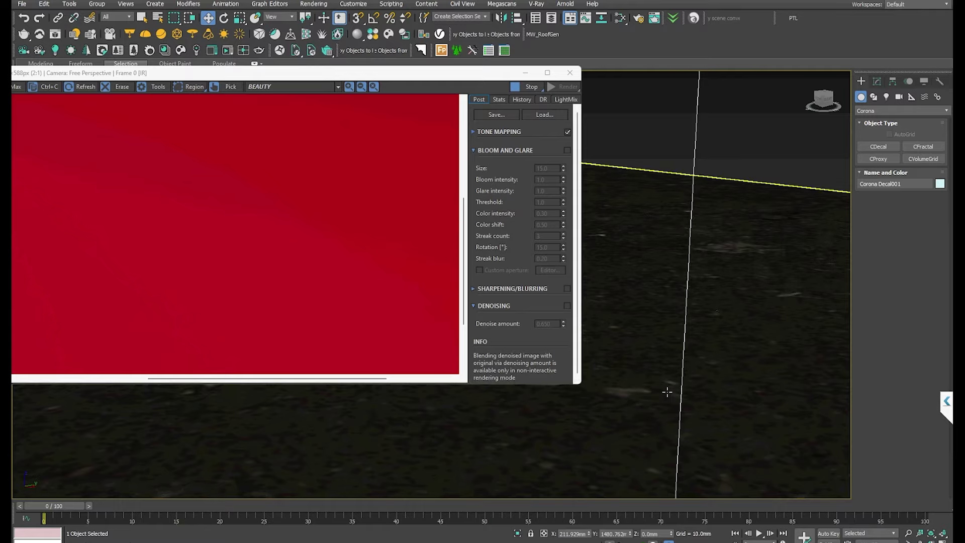
{"action": "scroll", "coordinate": [667, 392], "scroll_direction": "down", "scroll_amount": 3}
{"action": "middle_click_drag", "start_coordinate": [666, 381], "coordinate": [655, 351]}
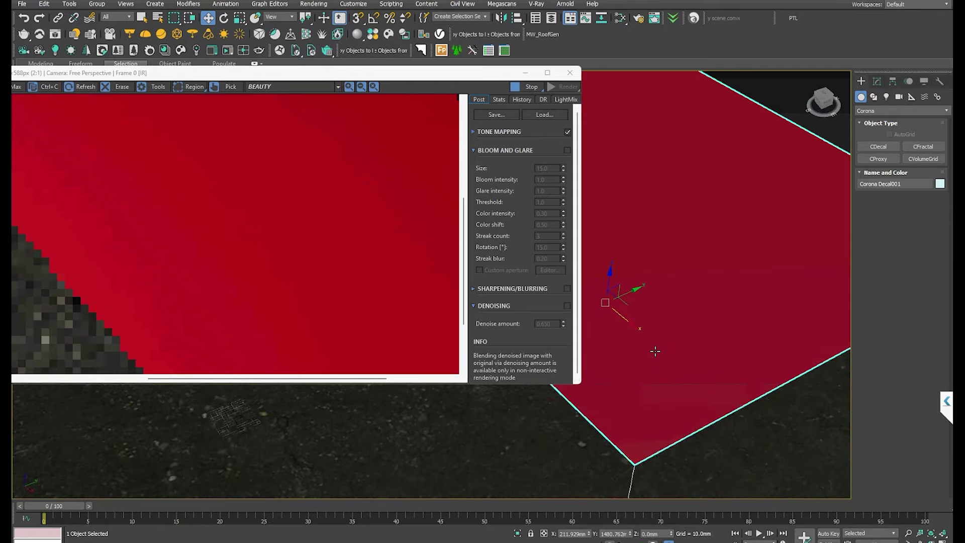
{"action": "scroll", "coordinate": [641, 261], "scroll_direction": "down", "scroll_amount": 5}
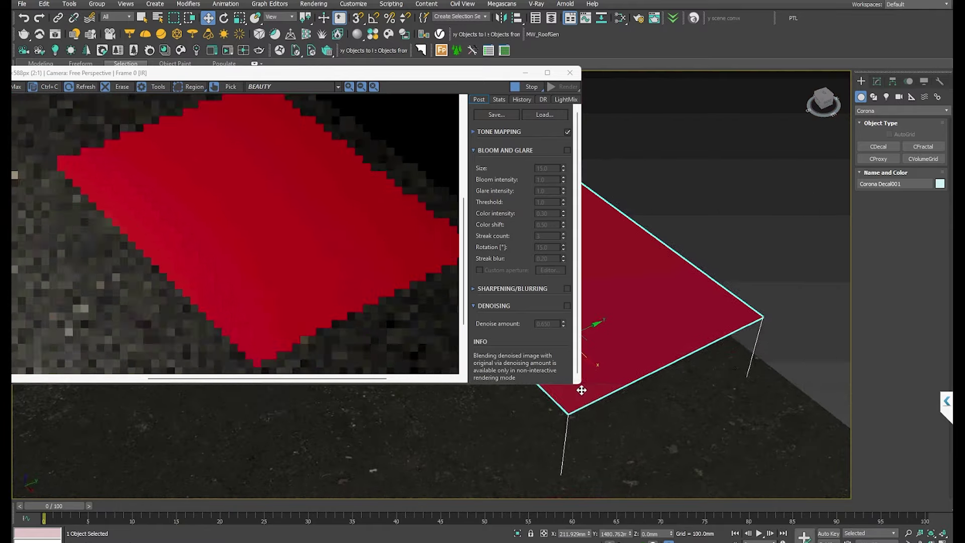
{"action": "middle_click_drag", "start_coordinate": [581, 390], "coordinate": [717, 288], "text": "alt"}
{"action": "left_click_drag", "start_coordinate": [796, 162], "coordinate": [751, 212]}
{"action": "key", "text": "1"}
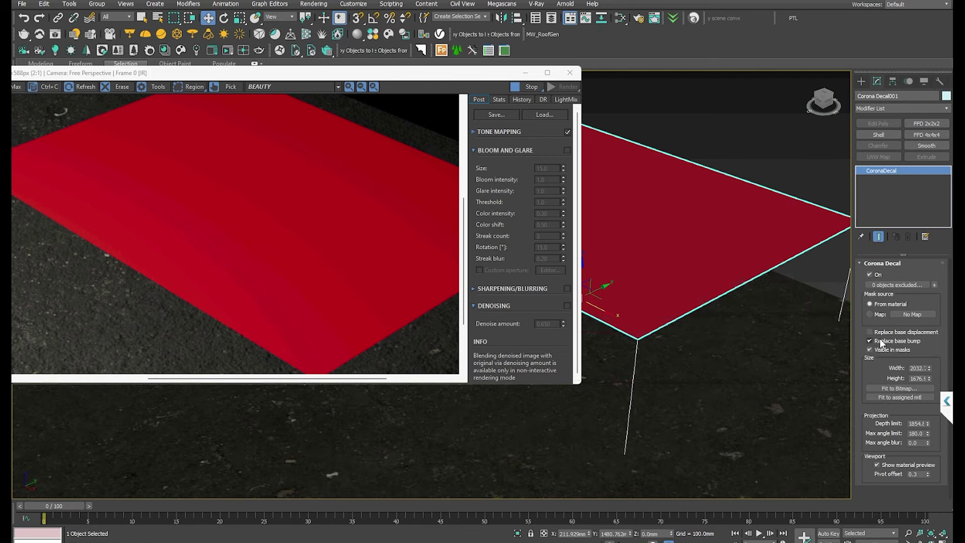
Create a standard-primitive teapot with a radius of about 311 mm on the ground within the red decal's area.
{"action": "scroll", "coordinate": [639, 256], "scroll_direction": "down", "scroll_amount": 6}
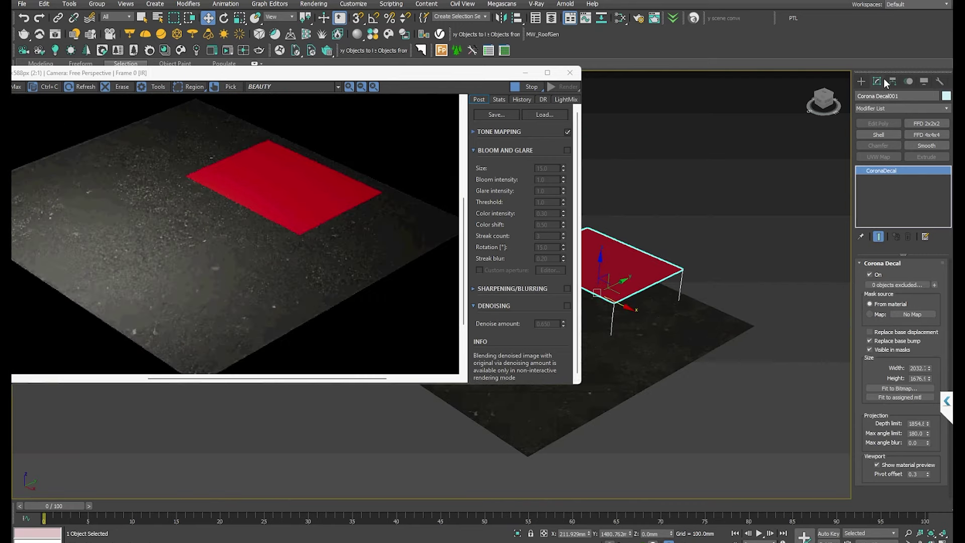
{"action": "left_click", "coordinate": [861, 81]}
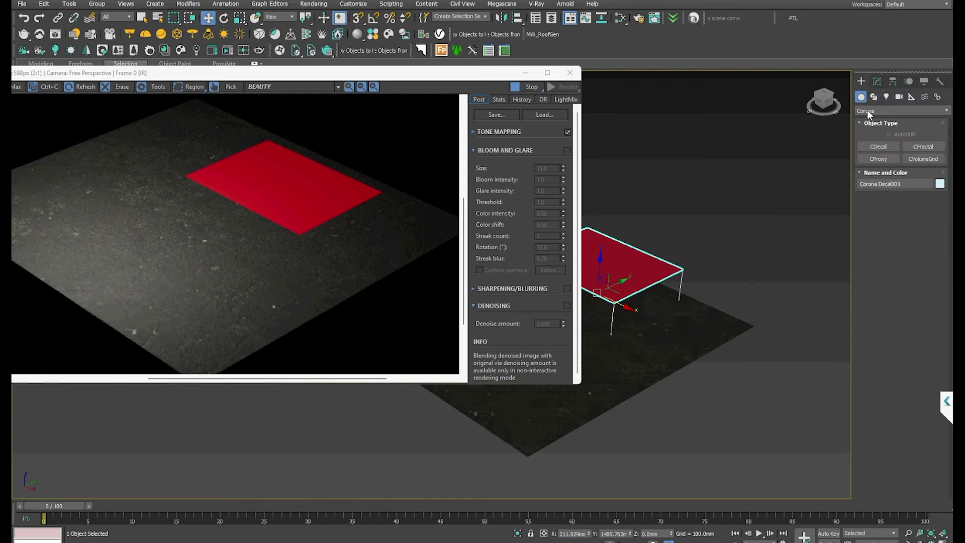
{"action": "left_click", "coordinate": [877, 110]}
{"action": "left_click", "coordinate": [881, 120]}
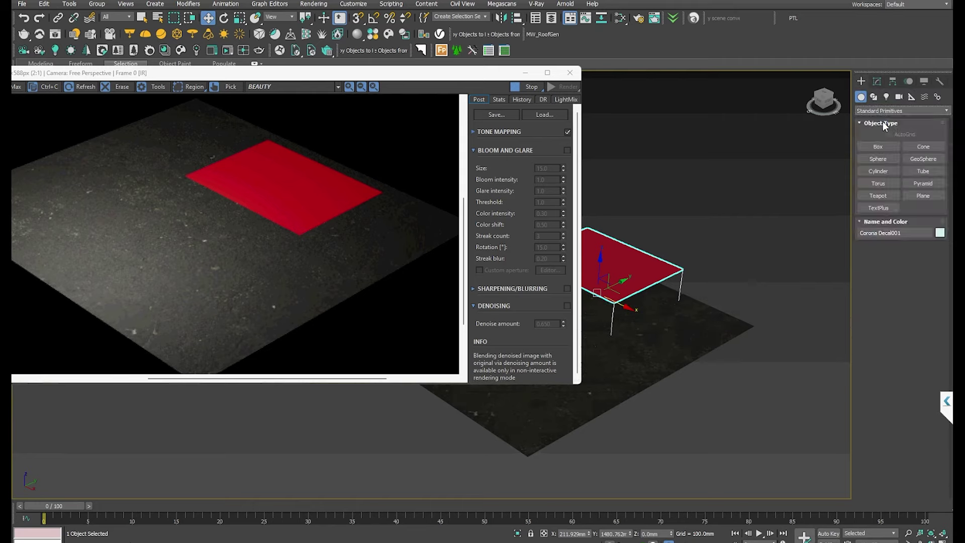
{"action": "left_click", "coordinate": [884, 148]}
{"action": "left_click", "coordinate": [882, 196]}
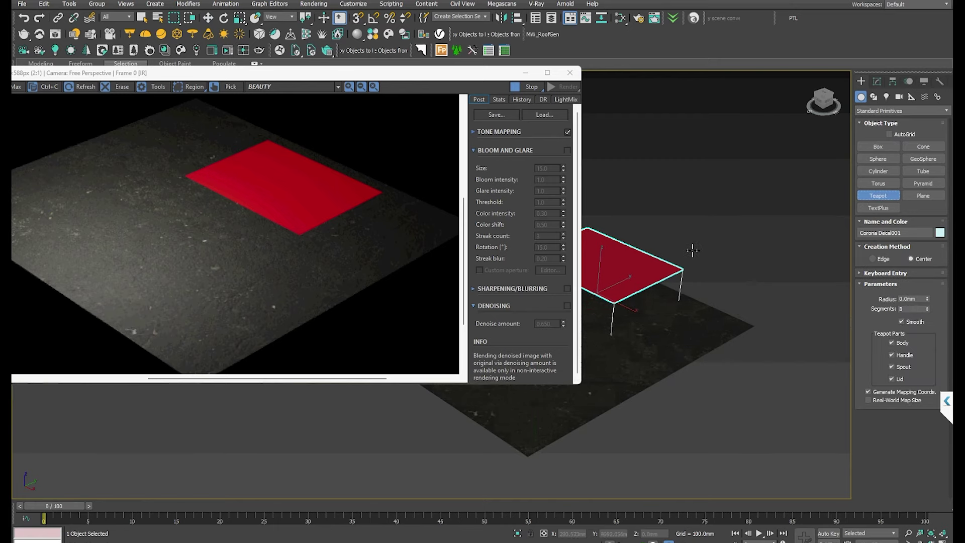
{"action": "middle_click_drag", "start_coordinate": [693, 251], "coordinate": [665, 293], "text": "alt"}
{"action": "middle_click_drag", "start_coordinate": [607, 302], "coordinate": [655, 293]}
{"action": "scroll", "coordinate": [648, 294], "scroll_direction": "up", "scroll_amount": 4}
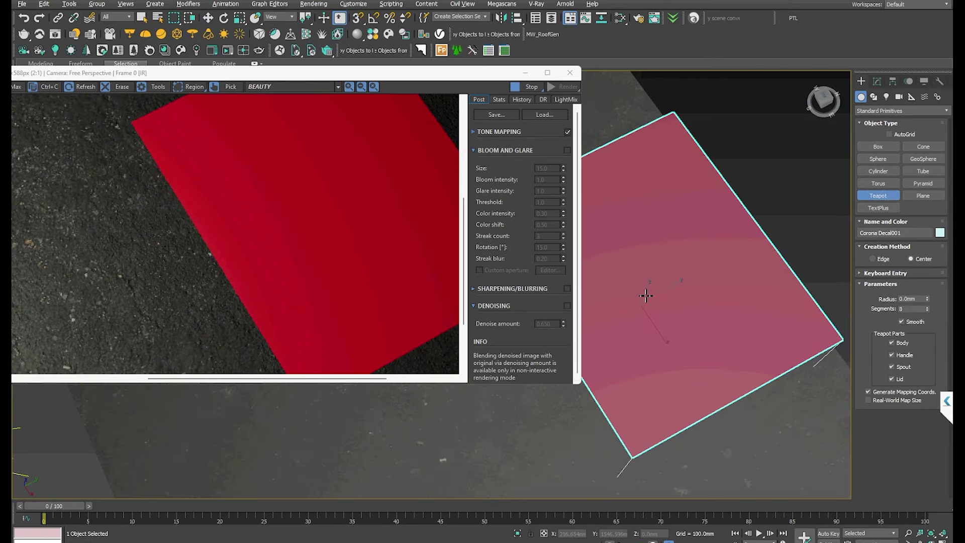
{"action": "left_click_drag", "start_coordinate": [646, 296], "coordinate": [636, 261]}
{"action": "right_click", "coordinate": [784, 273]}
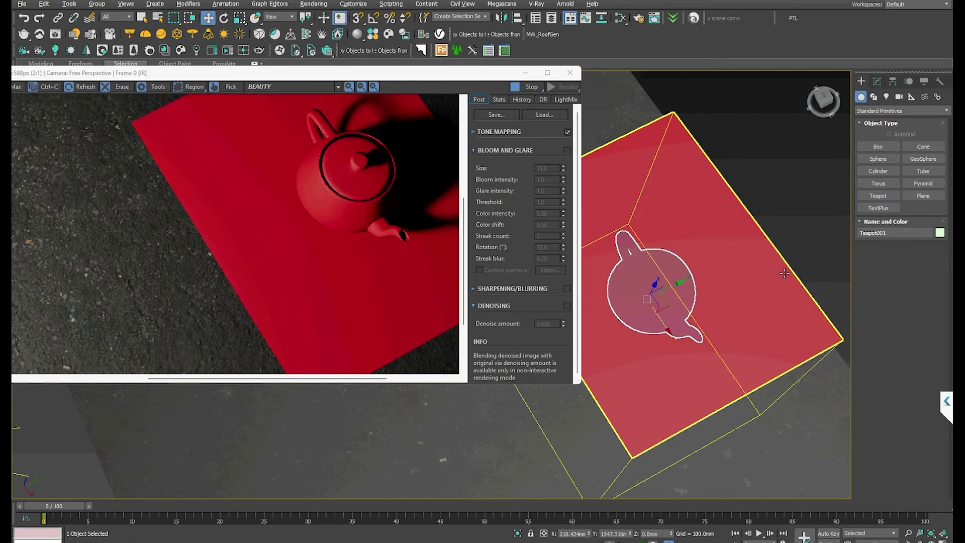
{"action": "key", "text": "1"}
Move the teapot about 1414 mm in negative Y, off the decal and onto the bare asphalt.
{"action": "middle_click_drag", "start_coordinate": [672, 237], "coordinate": [633, 329], "text": "alt"}
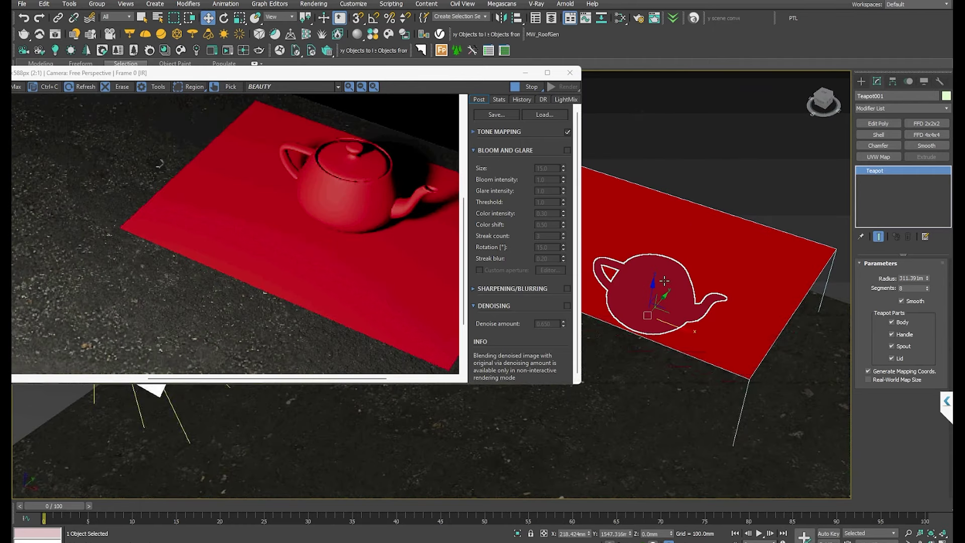
{"action": "left_click_drag", "start_coordinate": [633, 329], "coordinate": [546, 432]}
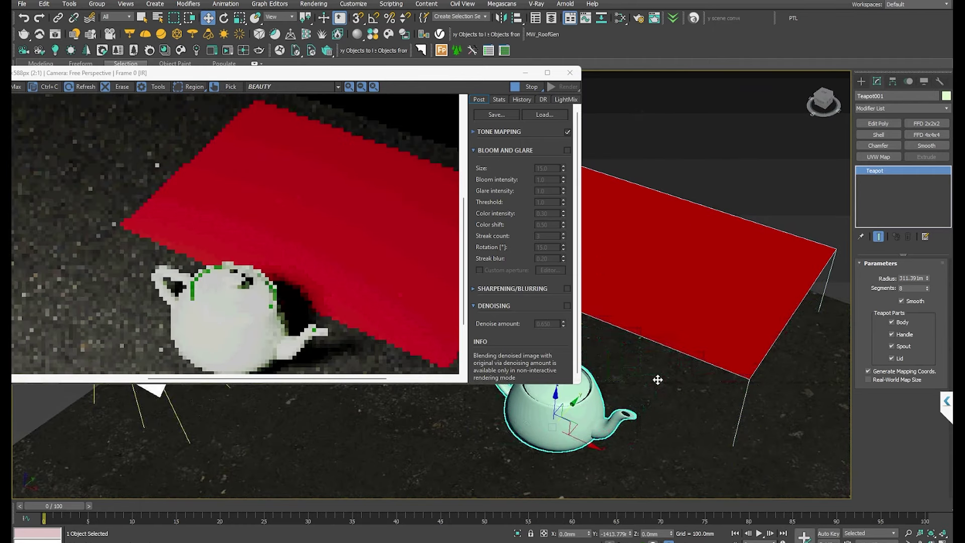
{"action": "scroll", "coordinate": [713, 336], "scroll_direction": "down", "scroll_amount": 6}
{"action": "middle_click_drag", "start_coordinate": [713, 336], "coordinate": [663, 319], "text": "alt"}
{"action": "scroll", "coordinate": [663, 319], "scroll_direction": "up", "scroll_amount": 6}
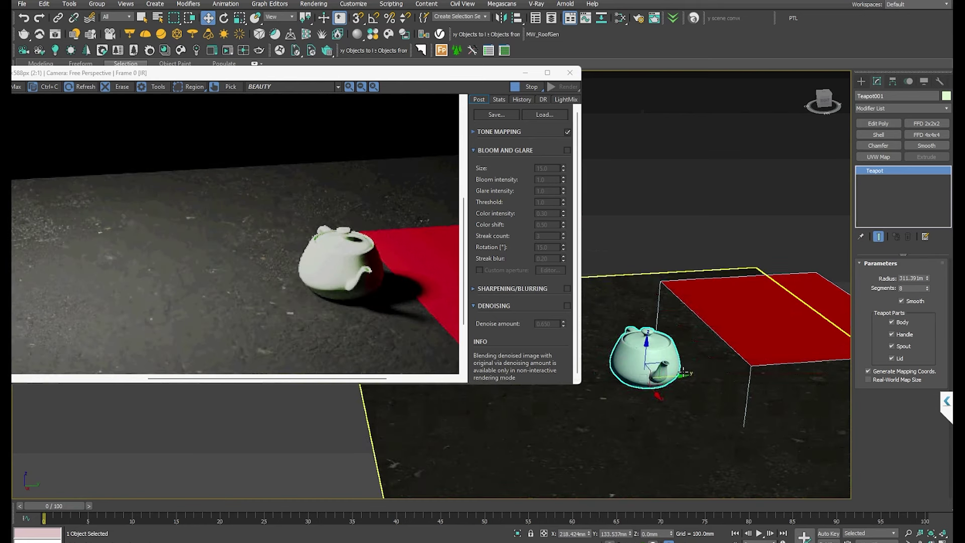
Move the teapot along Y back inside the decal's projection area, to about Y 1041 mm.
{"action": "left_click_drag", "start_coordinate": [658, 376], "coordinate": [668, 375]}
{"action": "middle_click_drag", "start_coordinate": [703, 346], "coordinate": [671, 347]}
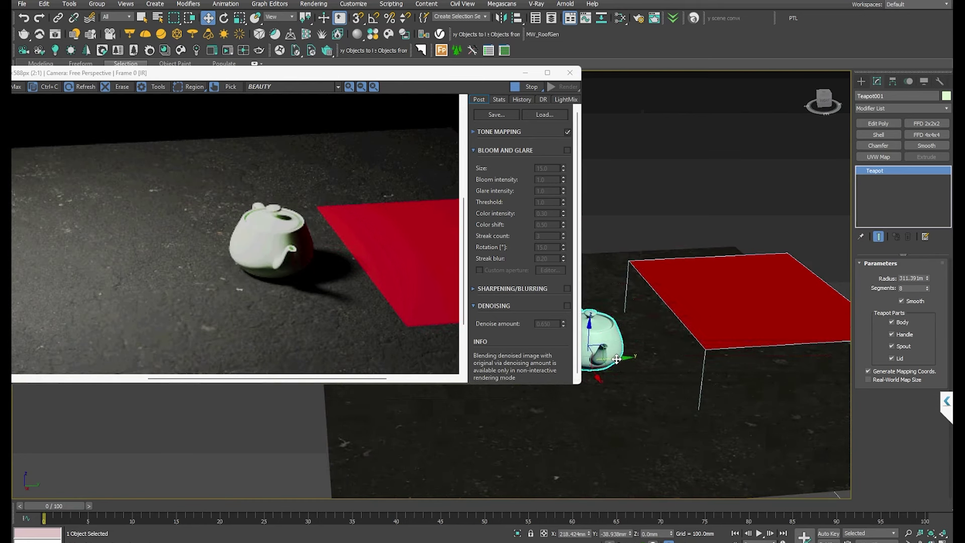
{"action": "left_click_drag", "start_coordinate": [617, 359], "coordinate": [732, 353]}
{"action": "middle_click_drag", "start_coordinate": [758, 302], "coordinate": [736, 272], "text": "alt"}
Lower the Corona decal to about Z -396 mm so that its plane cuts through the lower part of the teapot.
{"action": "left_click", "coordinate": [735, 273]}
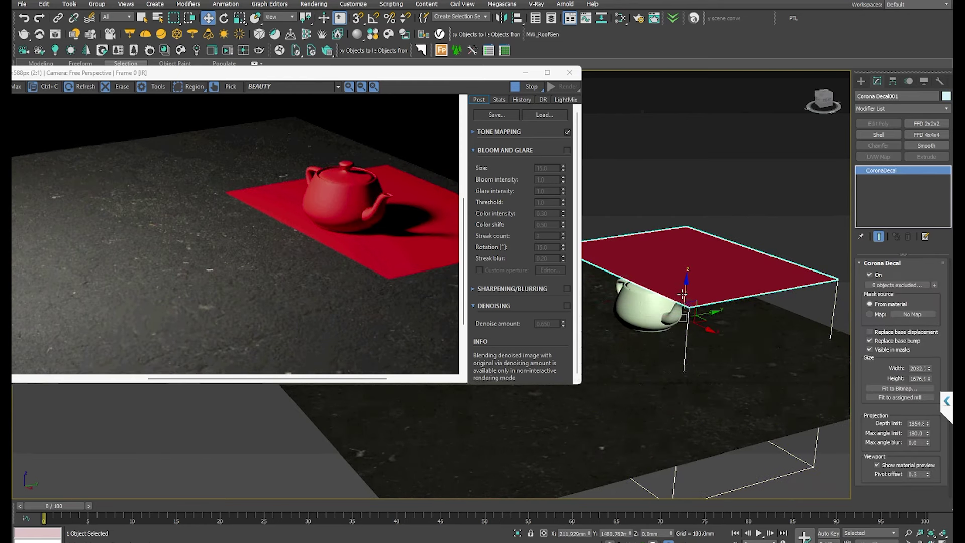
{"action": "left_click_drag", "start_coordinate": [685, 293], "coordinate": [679, 327]}
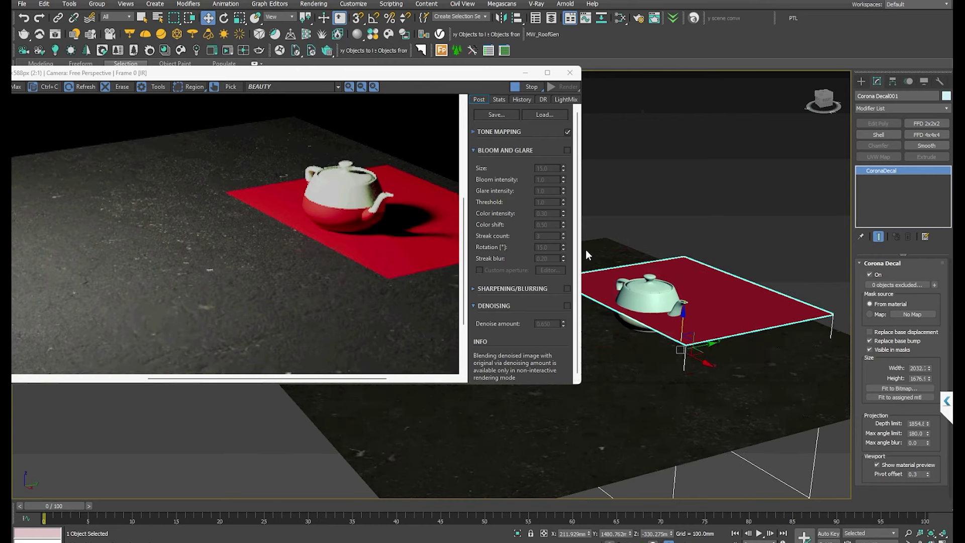
{"action": "scroll", "coordinate": [658, 271], "scroll_direction": "up", "scroll_amount": 4}
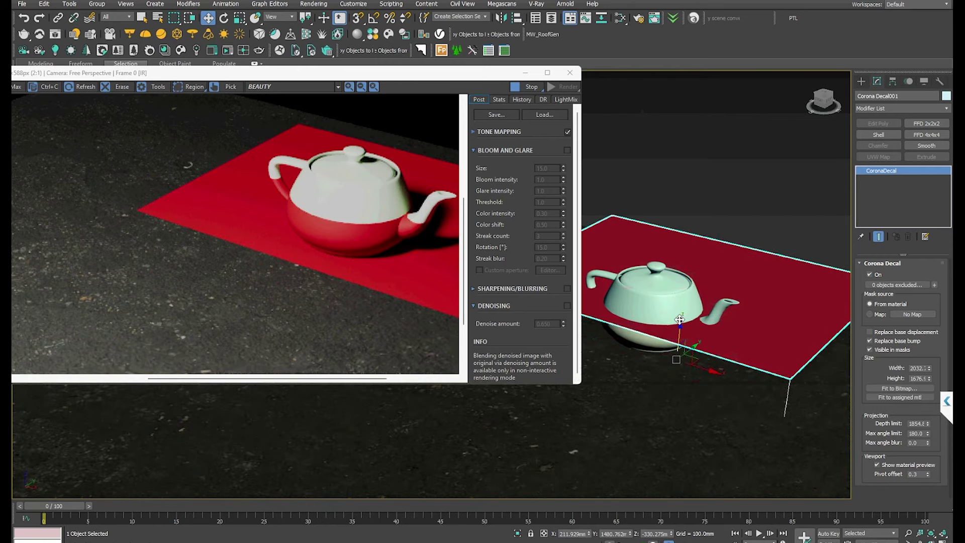
{"action": "left_click_drag", "start_coordinate": [679, 320], "coordinate": [659, 333]}
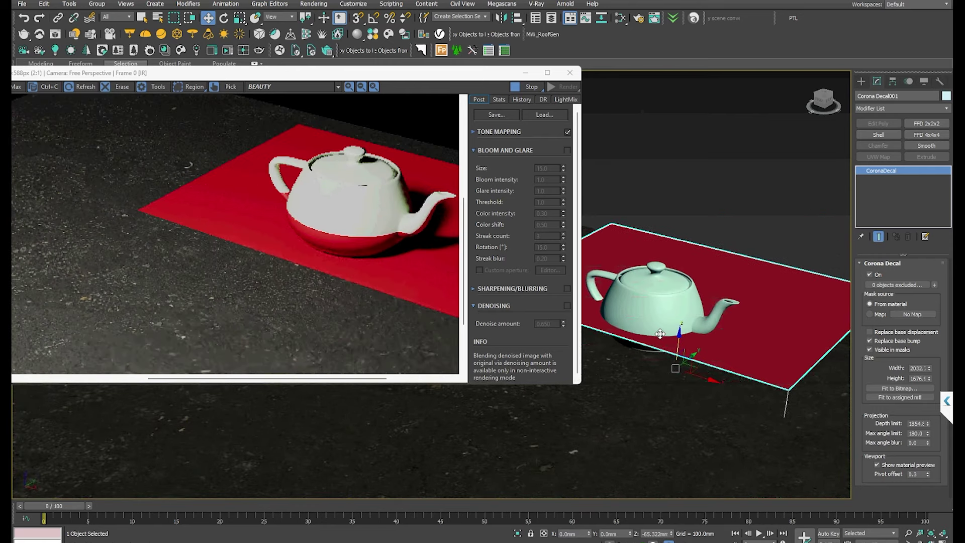
Add the teapot to the Corona decal's excluded objects.
{"action": "left_click", "coordinate": [727, 217]}
{"action": "left_click", "coordinate": [781, 271]}
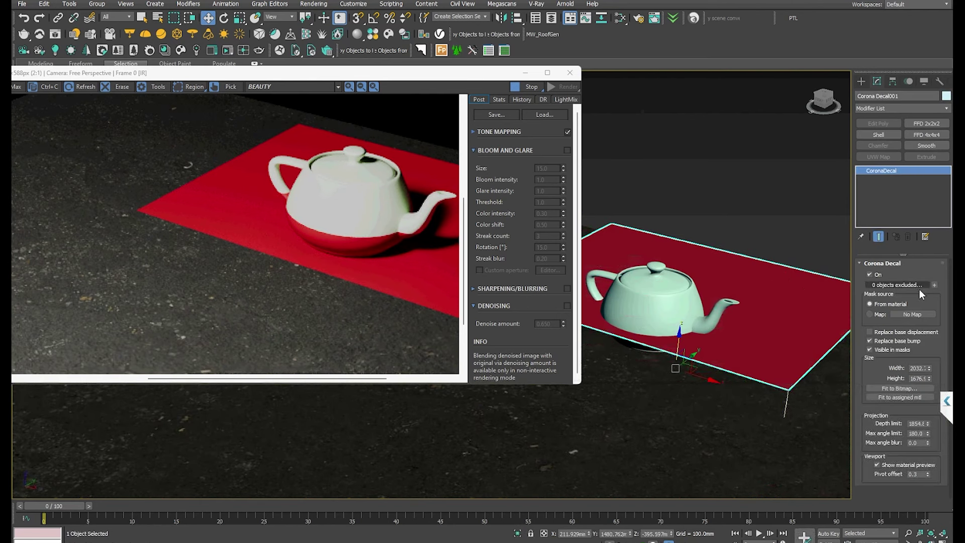
{"action": "left_click", "coordinate": [666, 290]}
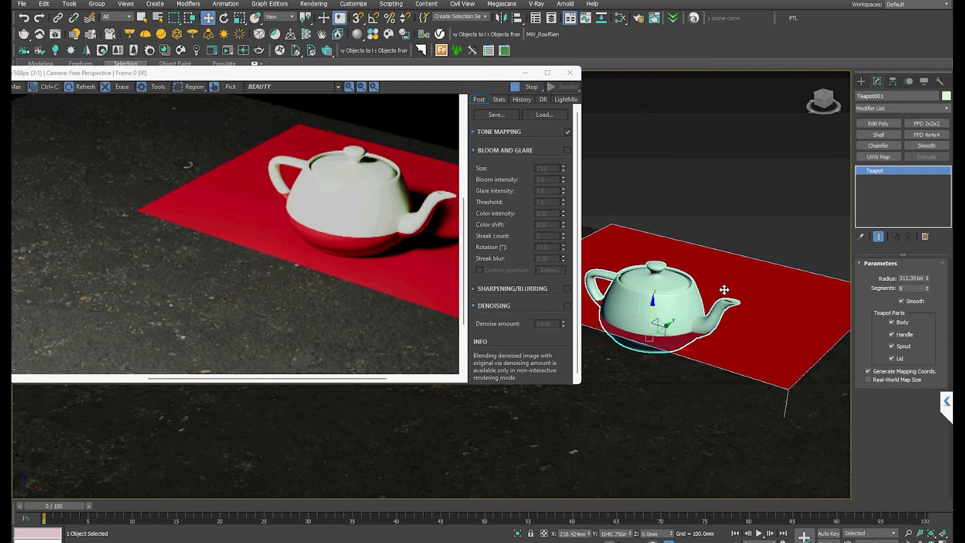
{"action": "left_click", "coordinate": [756, 282]}
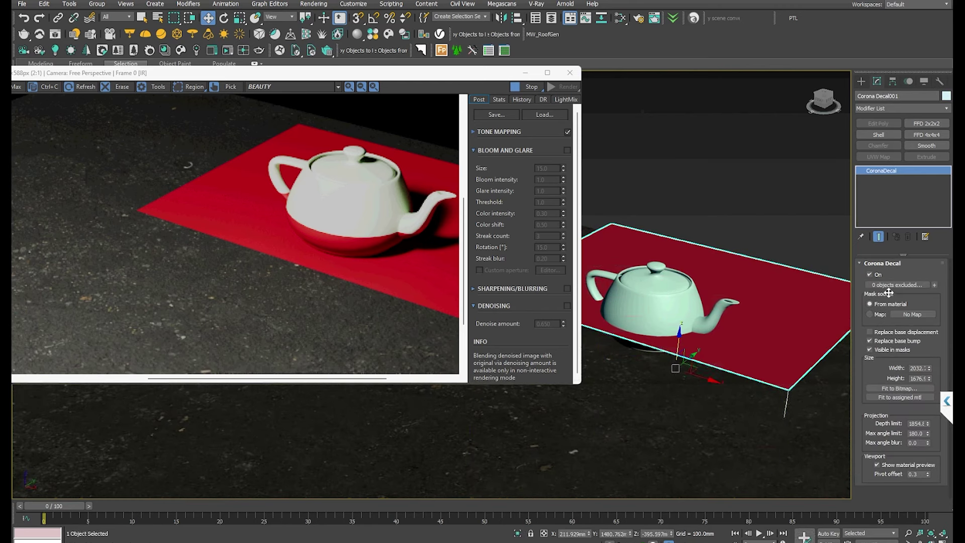
{"action": "left_click", "coordinate": [934, 284]}
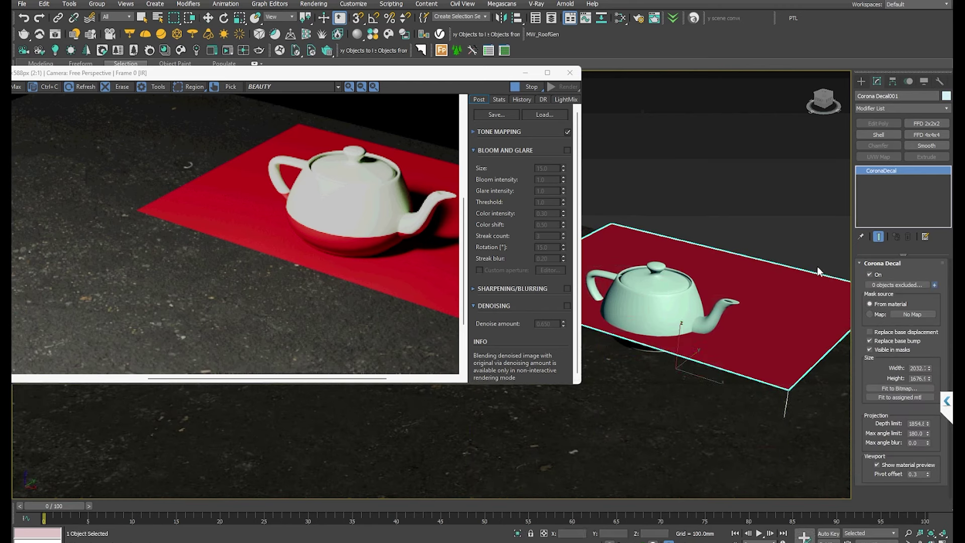
{"action": "left_click", "coordinate": [677, 289]}
{"action": "middle_click_drag", "start_coordinate": [681, 325], "coordinate": [700, 296], "text": "alt"}
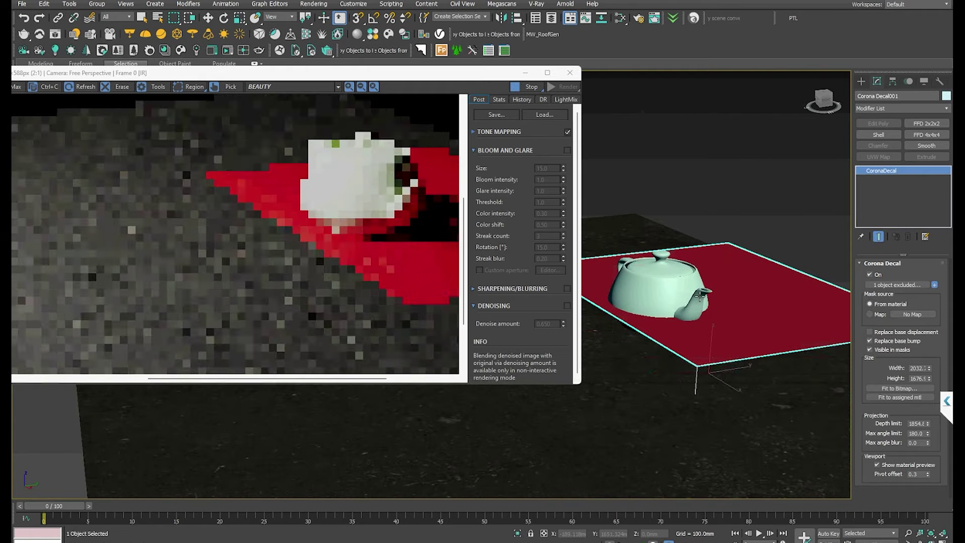
{"action": "scroll", "coordinate": [700, 296], "scroll_direction": "up", "scroll_amount": 2}
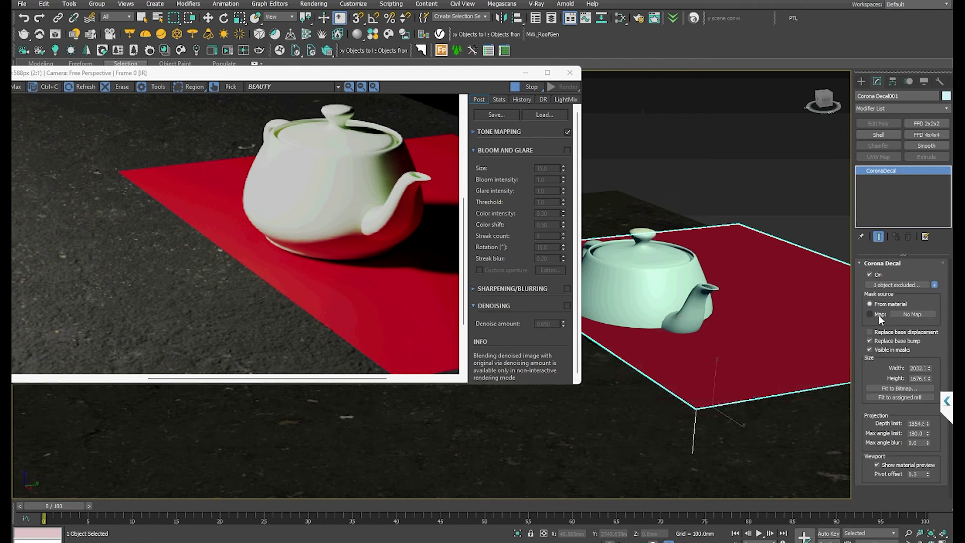
{"action": "middle_click_drag", "start_coordinate": [739, 316], "coordinate": [800, 317], "text": "alt"}
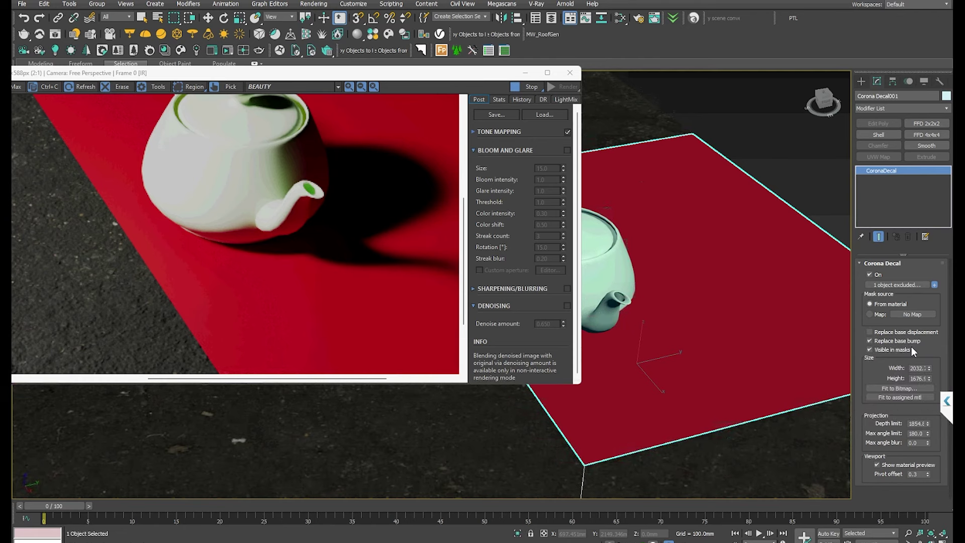
Turn on Replace base displacement for the decal and turn it off again.
{"action": "scroll", "coordinate": [595, 399], "scroll_direction": "down", "scroll_amount": 5}
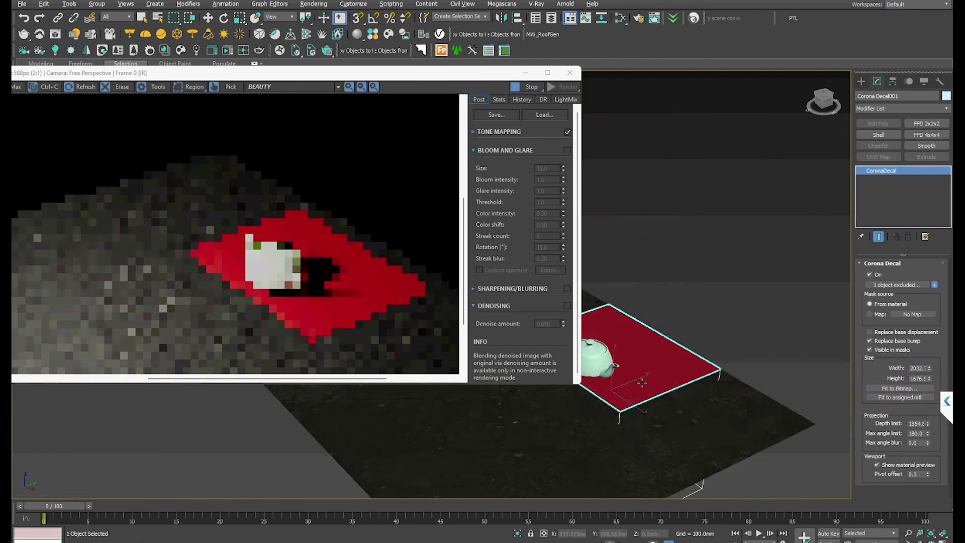
{"action": "scroll", "coordinate": [603, 387], "scroll_direction": "up", "scroll_amount": 6}
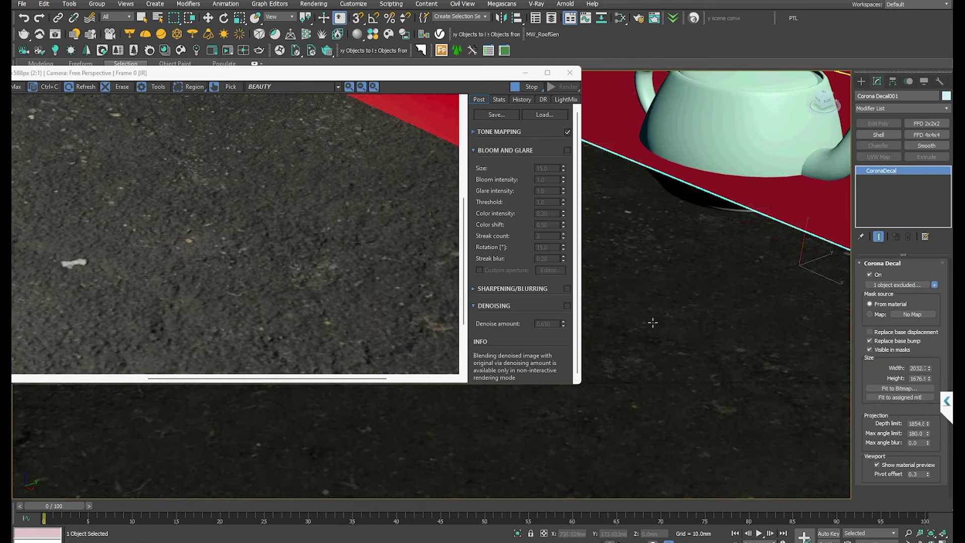
{"action": "scroll", "coordinate": [652, 322], "scroll_direction": "down", "scroll_amount": 5}
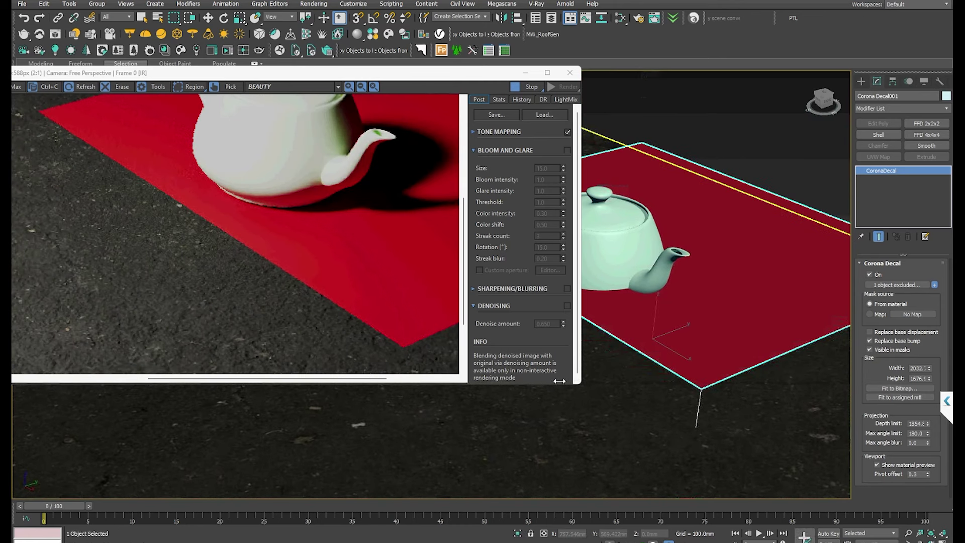
{"action": "middle_click_drag", "start_coordinate": [568, 396], "coordinate": [565, 406]}
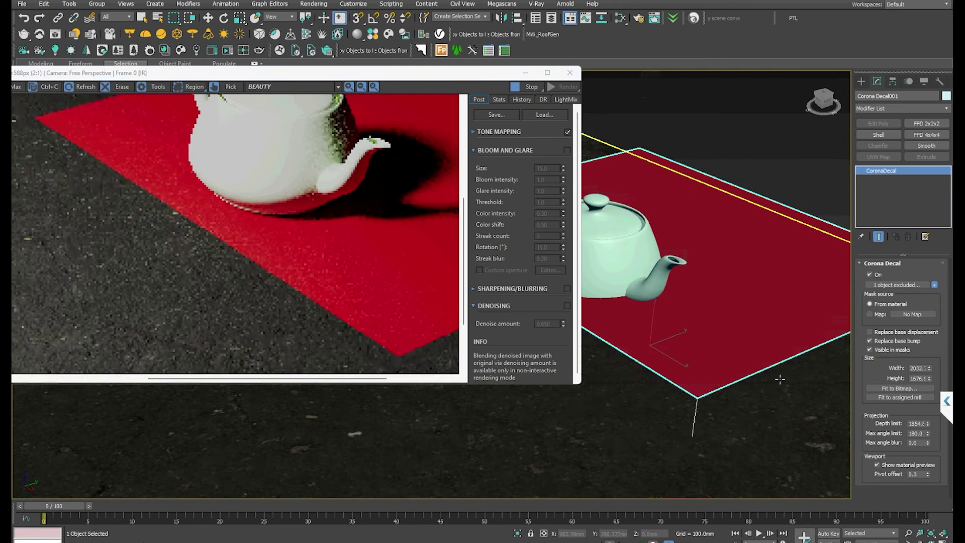
{"action": "left_click", "coordinate": [879, 333]}
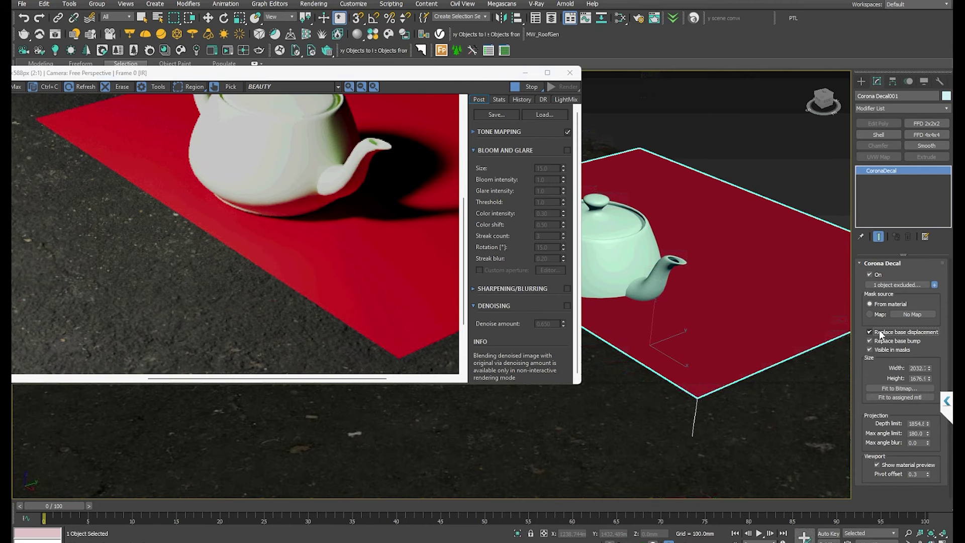
{"action": "left_click", "coordinate": [873, 333]}
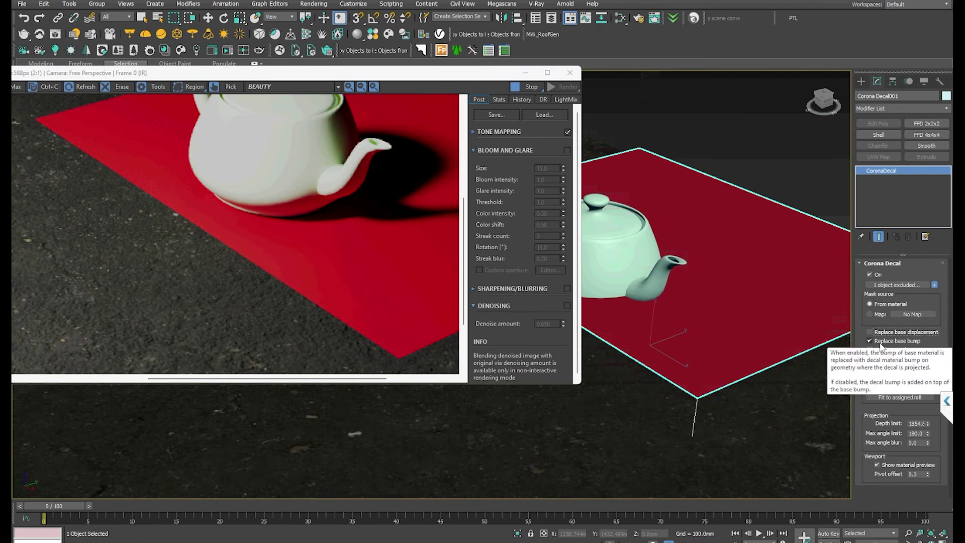
Turn off Replace base bump for the decal and examine the red surface around the teapot in the render.
{"action": "left_click", "coordinate": [883, 342]}
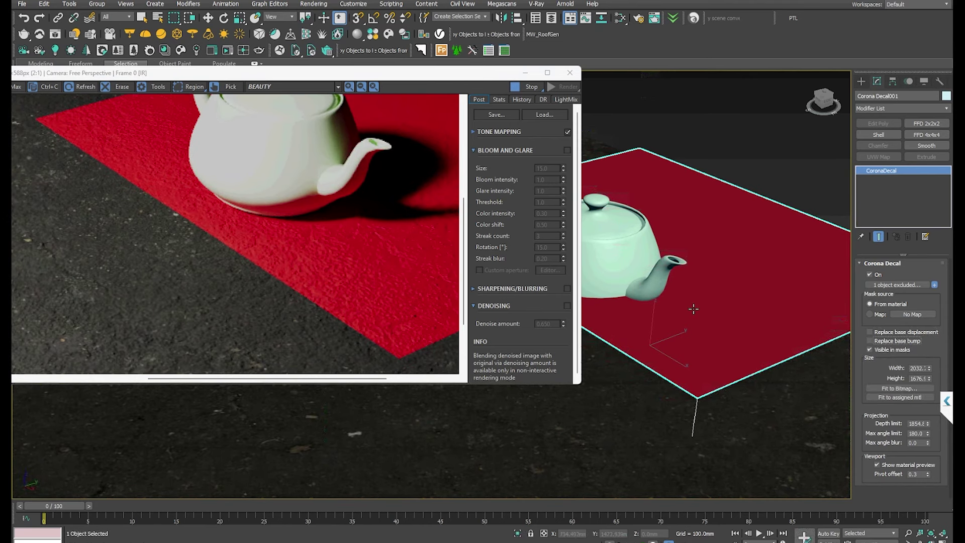
{"action": "scroll", "coordinate": [686, 310], "scroll_direction": "down", "scroll_amount": 5}
{"action": "scroll", "coordinate": [682, 315], "scroll_direction": "down", "scroll_amount": 2}
{"action": "scroll", "coordinate": [704, 326], "scroll_direction": "up", "scroll_amount": 8}
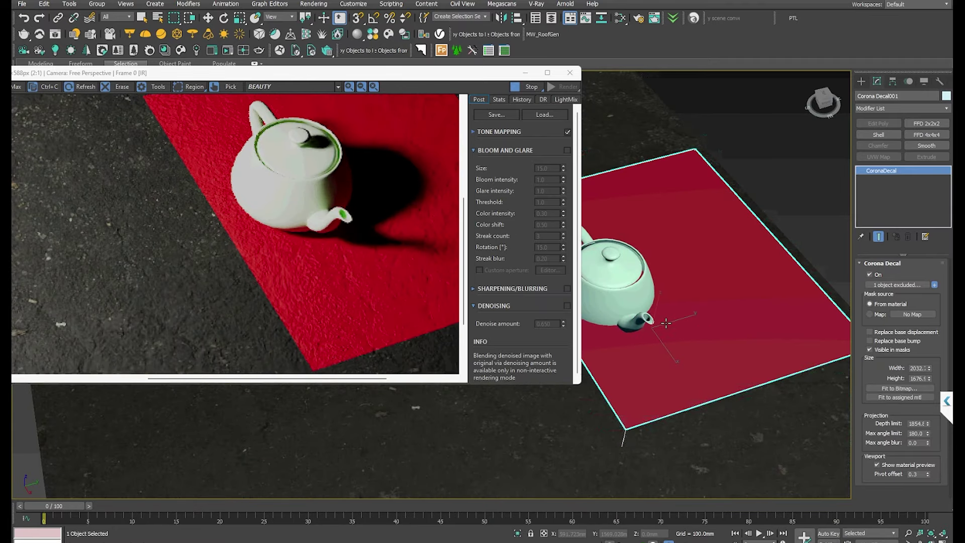
{"action": "scroll", "coordinate": [648, 321], "scroll_direction": "down", "scroll_amount": 3}
{"action": "scroll", "coordinate": [704, 309], "scroll_direction": "up", "scroll_amount": 5}
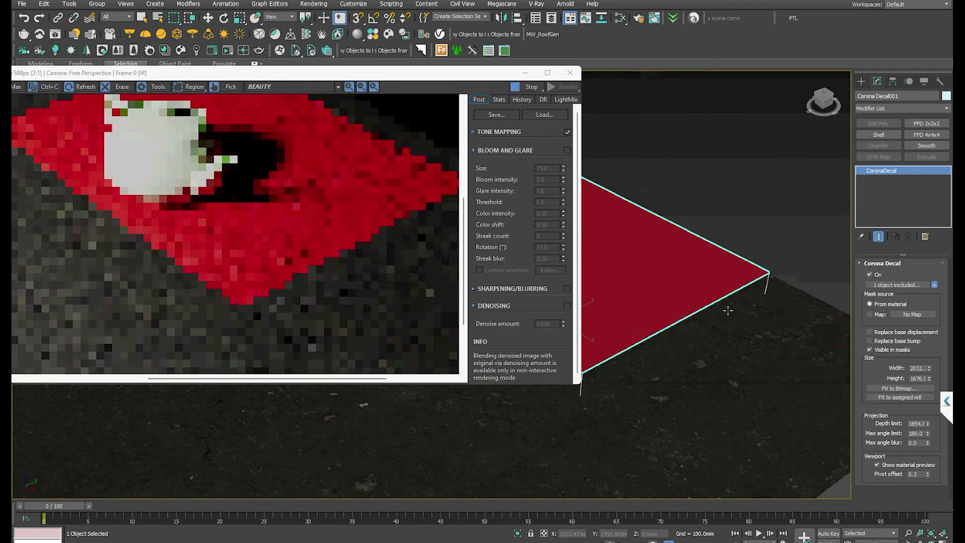
{"action": "scroll", "coordinate": [683, 291], "scroll_direction": "up", "scroll_amount": 3}
{"action": "middle_click_drag", "start_coordinate": [659, 306], "coordinate": [646, 314]}
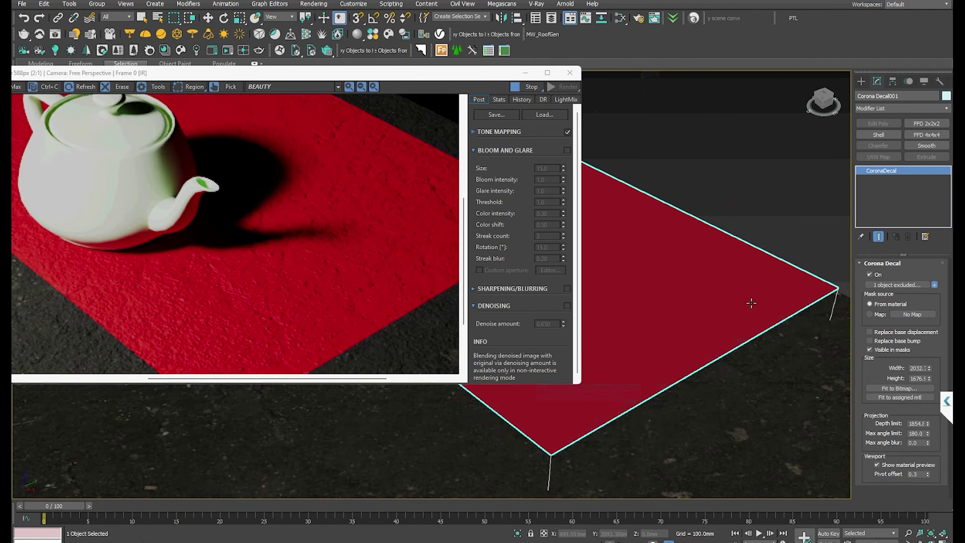
{"action": "scroll", "coordinate": [718, 299], "scroll_direction": "down", "scroll_amount": 2}
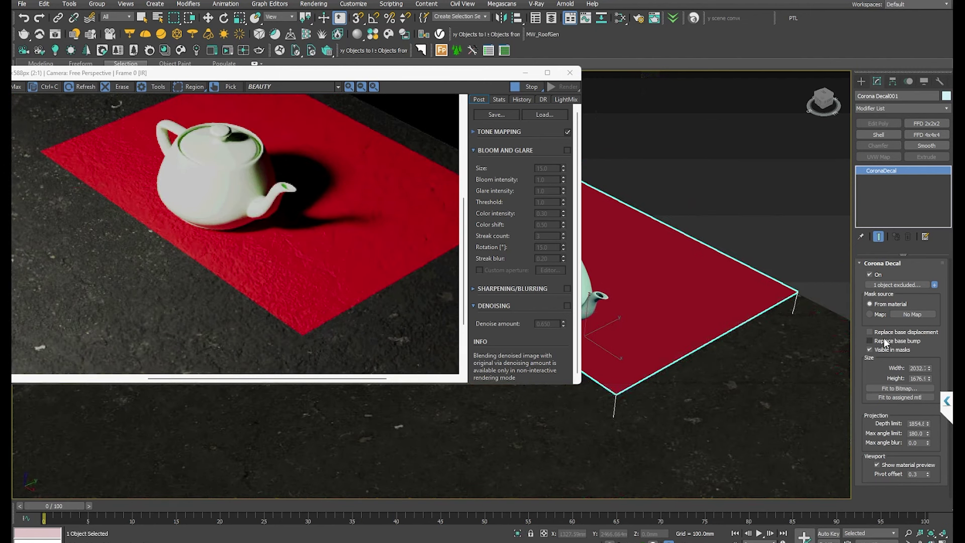
Examine the decal's red surface in the render from several angles with Replace base bump on.
{"action": "scroll", "coordinate": [660, 326], "scroll_direction": "up", "scroll_amount": 2}
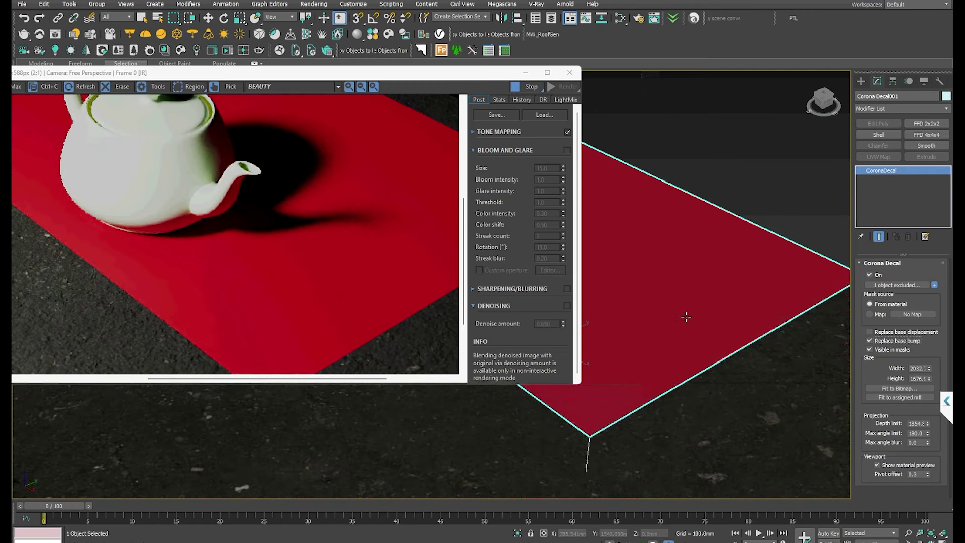
{"action": "scroll", "coordinate": [683, 314], "scroll_direction": "up", "scroll_amount": 2}
{"action": "scroll", "coordinate": [665, 281], "scroll_direction": "down", "scroll_amount": 2}
{"action": "middle_click_drag", "start_coordinate": [663, 280], "coordinate": [657, 314], "text": "alt"}
{"action": "scroll", "coordinate": [663, 297], "scroll_direction": "up", "scroll_amount": 2}
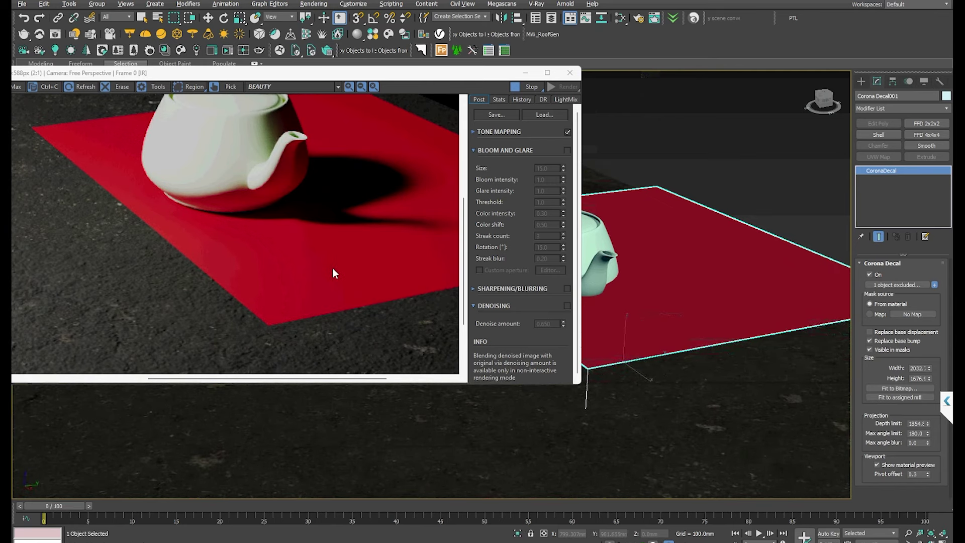
{"action": "middle_click_drag", "start_coordinate": [333, 268], "coordinate": [332, 283]}
{"action": "middle_click_drag", "start_coordinate": [752, 329], "coordinate": [674, 304], "text": "alt"}
{"action": "scroll", "coordinate": [688, 362], "scroll_direction": "up", "scroll_amount": 4}
{"action": "scroll", "coordinate": [684, 312], "scroll_direction": "down", "scroll_amount": 5}
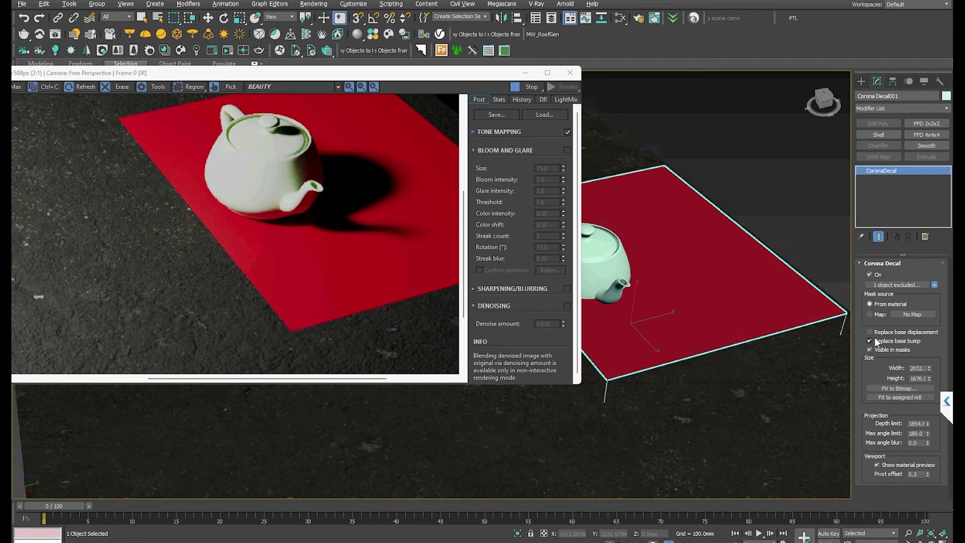
Add the asphalt ground plane to the Corona decal's excluded objects.
{"action": "mouse_move", "coordinate": [876, 342]}
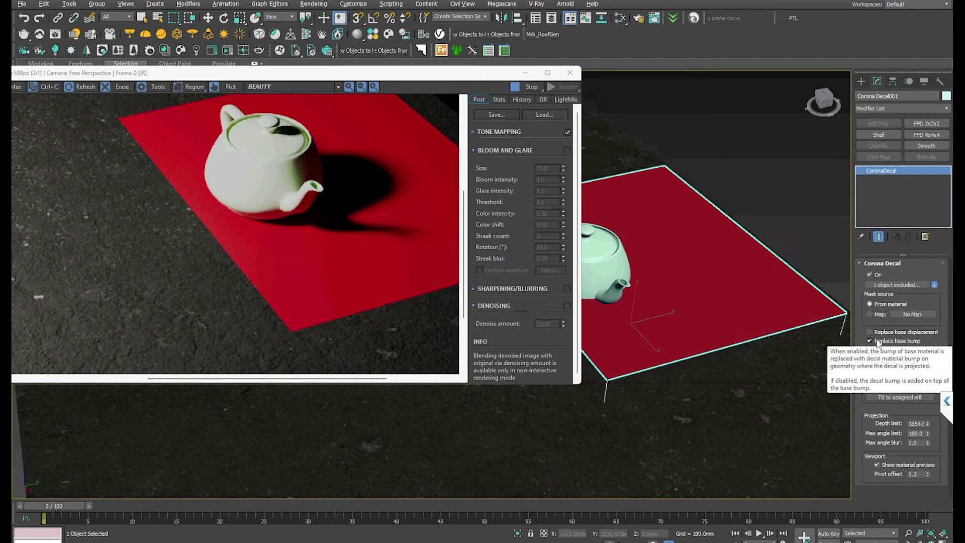
{"action": "left_click", "coordinate": [706, 413]}
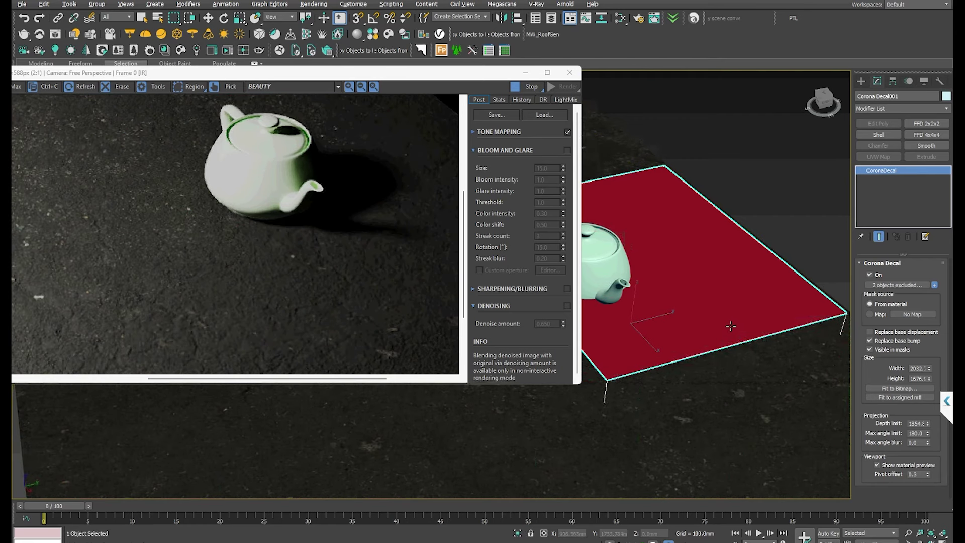
{"action": "left_click", "coordinate": [728, 325]}
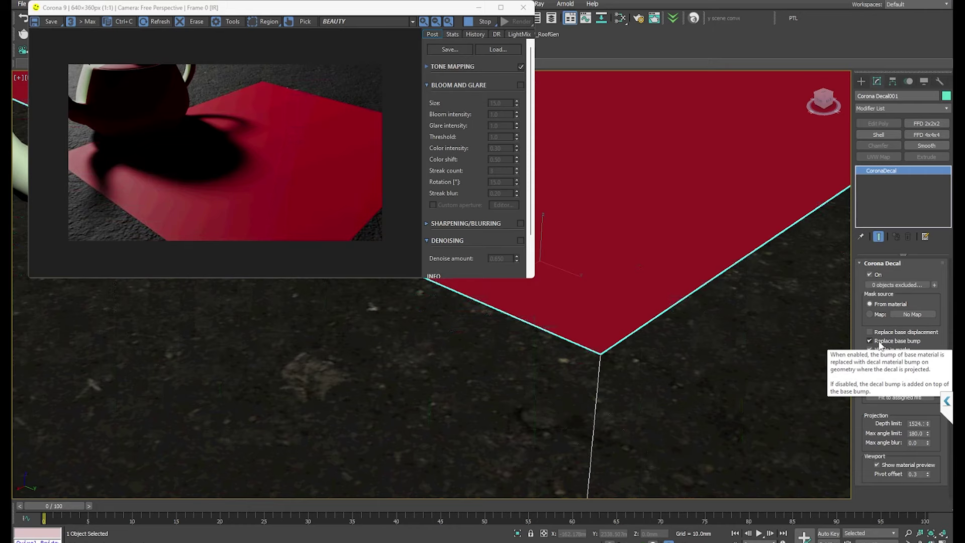
Turn off Replace base bump for the decal and view its red surface in the render from farther away.
{"action": "left_click", "coordinate": [879, 342]}
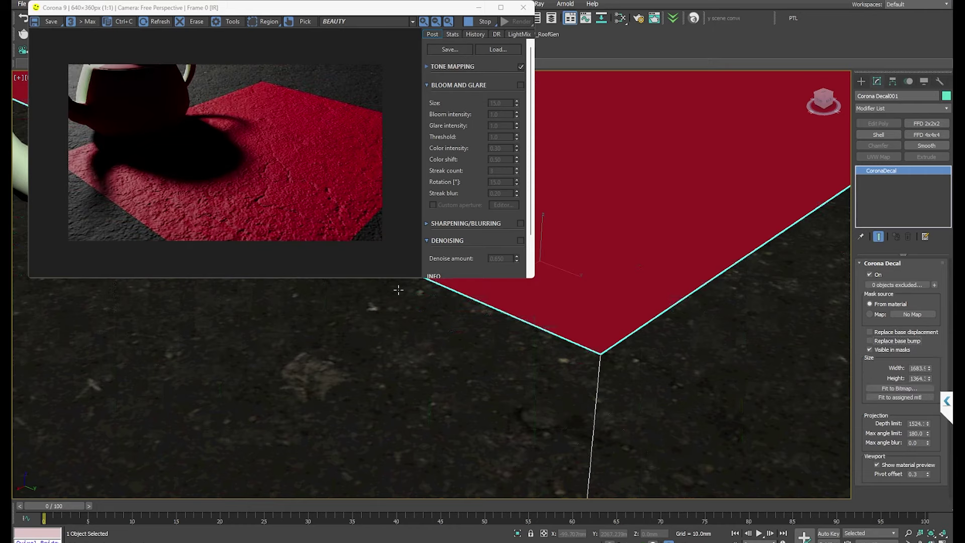
{"action": "scroll", "coordinate": [643, 299], "scroll_direction": "down", "scroll_amount": 3}
{"action": "middle_click_drag", "start_coordinate": [641, 299], "coordinate": [581, 306], "text": "alt"}
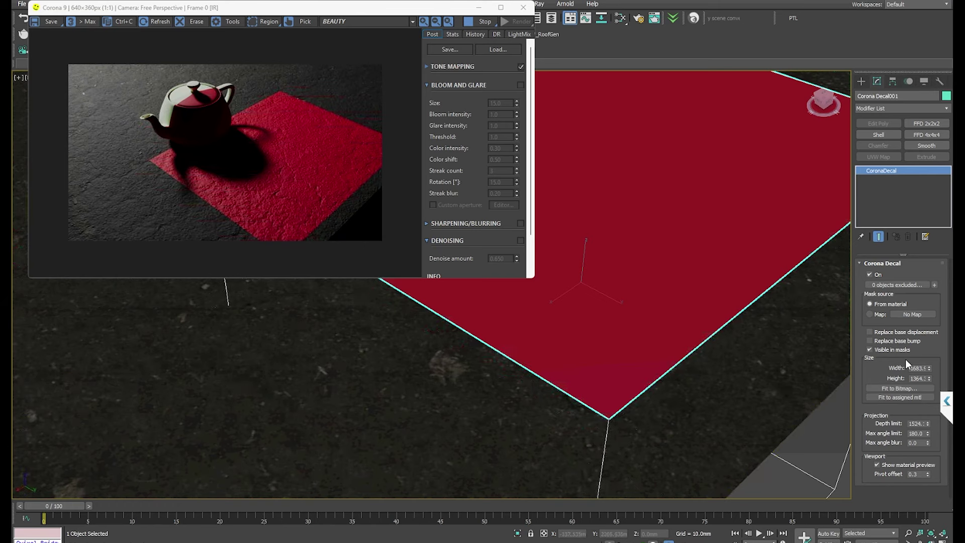
Toggle Replace base bump on and off twice to compare the decal's surface in the render, leaving it off.
{"action": "left_click", "coordinate": [883, 341]}
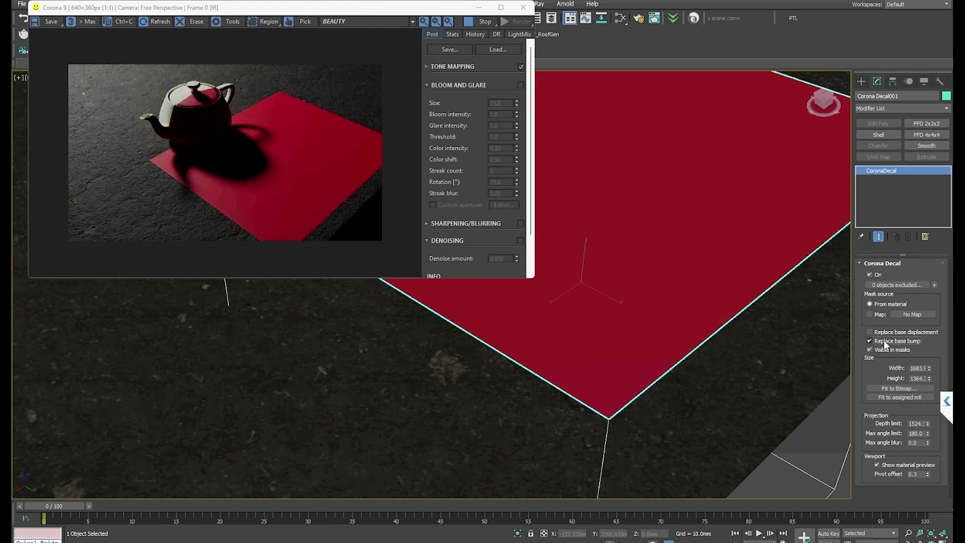
{"action": "left_click", "coordinate": [884, 340]}
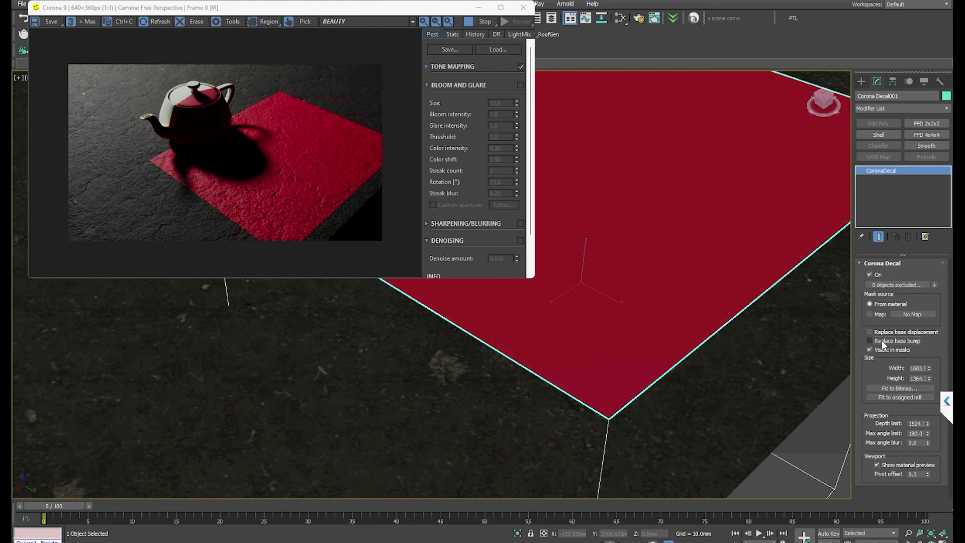
{"action": "left_click", "coordinate": [881, 340]}
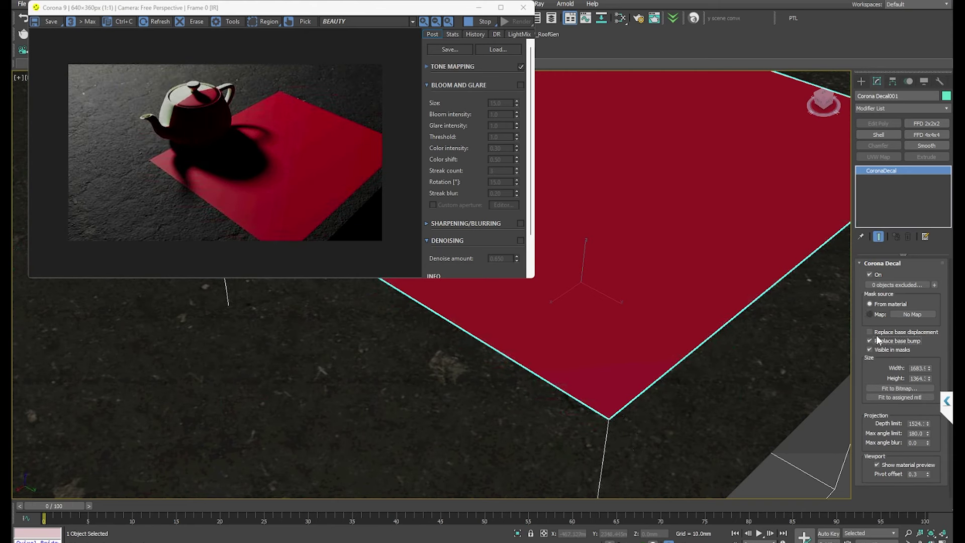
{"action": "left_click", "coordinate": [880, 344]}
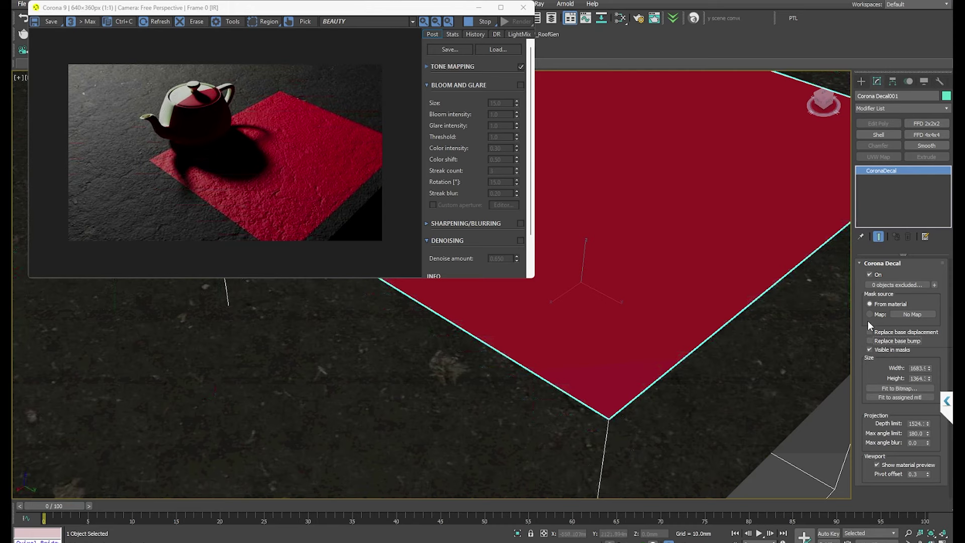
Turn off Visible in masks for the decal and turn it back on.
{"action": "left_click", "coordinate": [880, 350]}
{"action": "left_click", "coordinate": [880, 351]}
{"action": "middle_click_drag", "start_coordinate": [648, 333], "coordinate": [653, 318]}
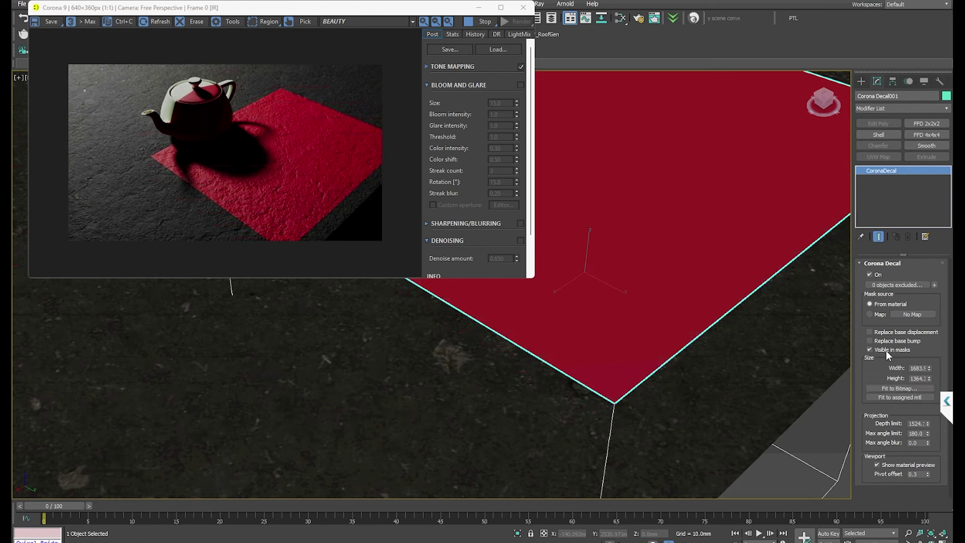
{"action": "mouse_move", "coordinate": [886, 349]}
Reduce the decal's projection depth limit to 152.4 and check the projection box around the teapot.
{"action": "left_click_drag", "start_coordinate": [928, 424], "coordinate": [901, 469]}
{"action": "scroll", "coordinate": [685, 317], "scroll_direction": "down", "scroll_amount": 5}
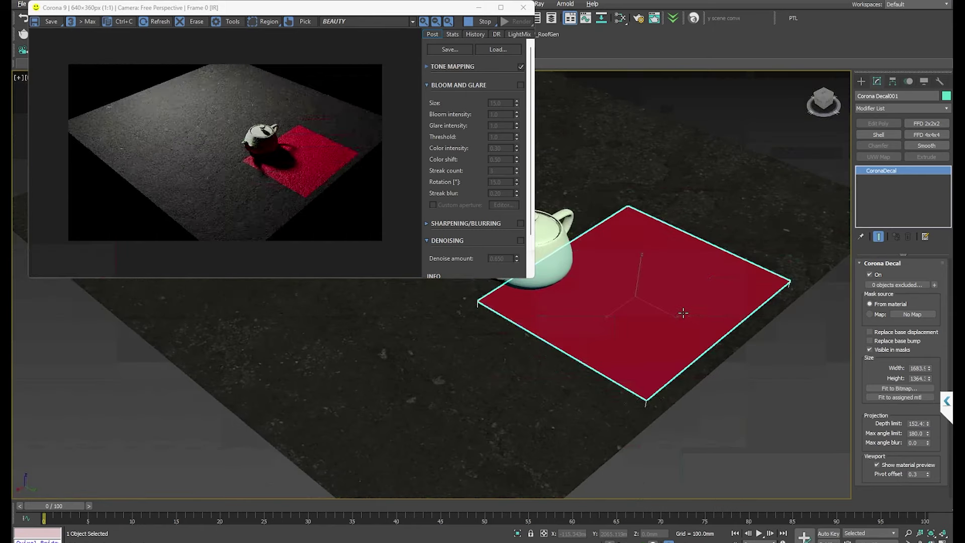
{"action": "scroll", "coordinate": [680, 313], "scroll_direction": "up", "scroll_amount": 5}
{"action": "middle_click_drag", "start_coordinate": [678, 315], "coordinate": [679, 284]}
{"action": "scroll", "coordinate": [638, 305], "scroll_direction": "down", "scroll_amount": 5}
{"action": "scroll", "coordinate": [637, 305], "scroll_direction": "down", "scroll_amount": 3}
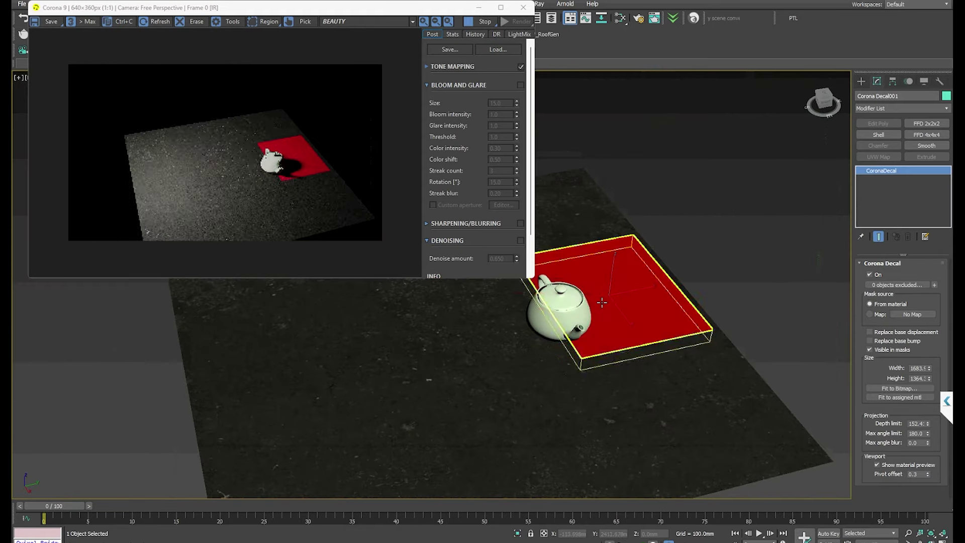
Delete the red Corona decal and the teapot from the scene.
{"action": "left_click", "coordinate": [858, 80]}
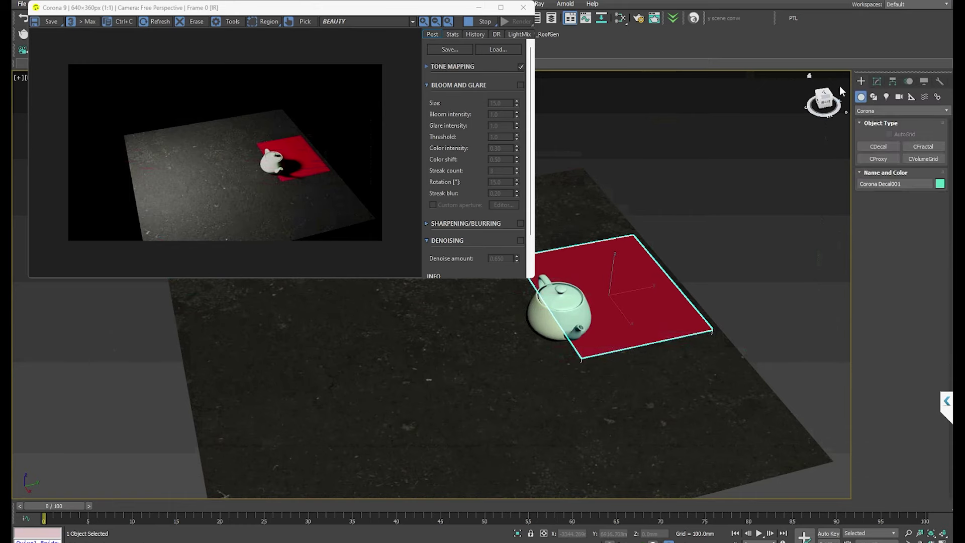
{"action": "key", "text": "Delete"}
{"action": "left_click", "coordinate": [584, 309]}
{"action": "key", "text": "Delete"}
Draw a new rectangular Corona decal over the far part of the asphalt plane, finish creation and deselect it.
{"action": "scroll", "coordinate": [598, 311], "scroll_direction": "up", "scroll_amount": 4}
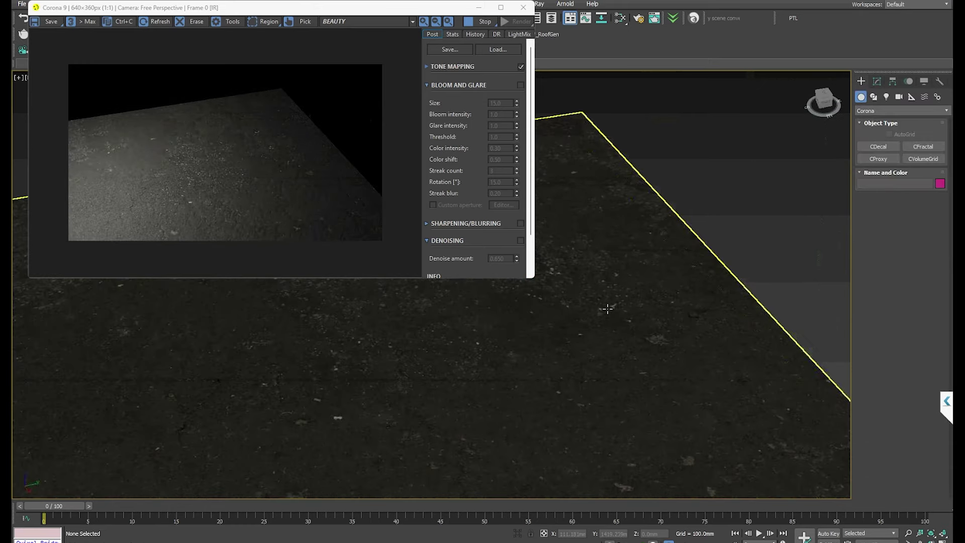
{"action": "middle_click_drag", "start_coordinate": [607, 309], "coordinate": [601, 275], "text": "alt"}
{"action": "scroll", "coordinate": [621, 270], "scroll_direction": "down", "scroll_amount": 2}
{"action": "scroll", "coordinate": [626, 266], "scroll_direction": "down", "scroll_amount": 3}
{"action": "scroll", "coordinate": [601, 275], "scroll_direction": "up", "scroll_amount": 3}
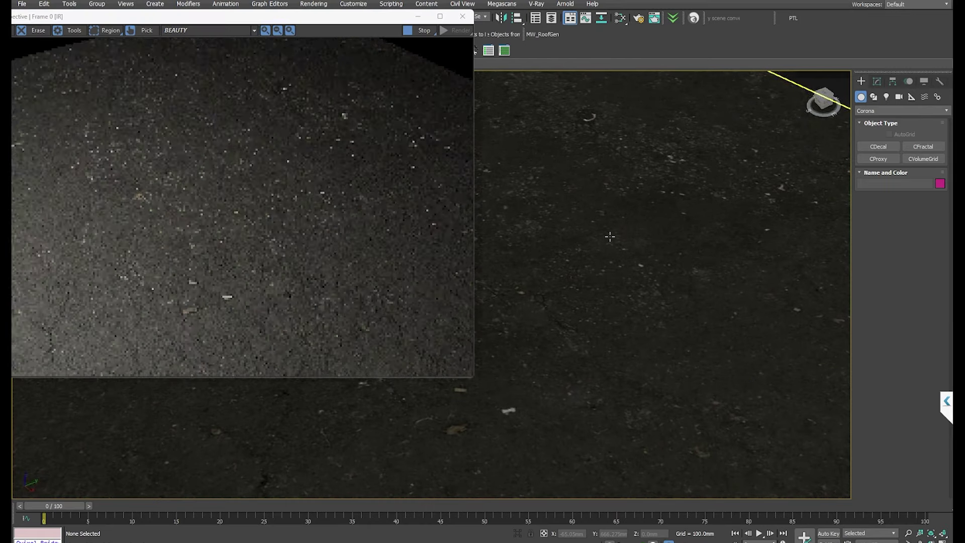
{"action": "scroll", "coordinate": [631, 237], "scroll_direction": "down", "scroll_amount": 4}
{"action": "middle_click_drag", "start_coordinate": [606, 254], "coordinate": [579, 277]}
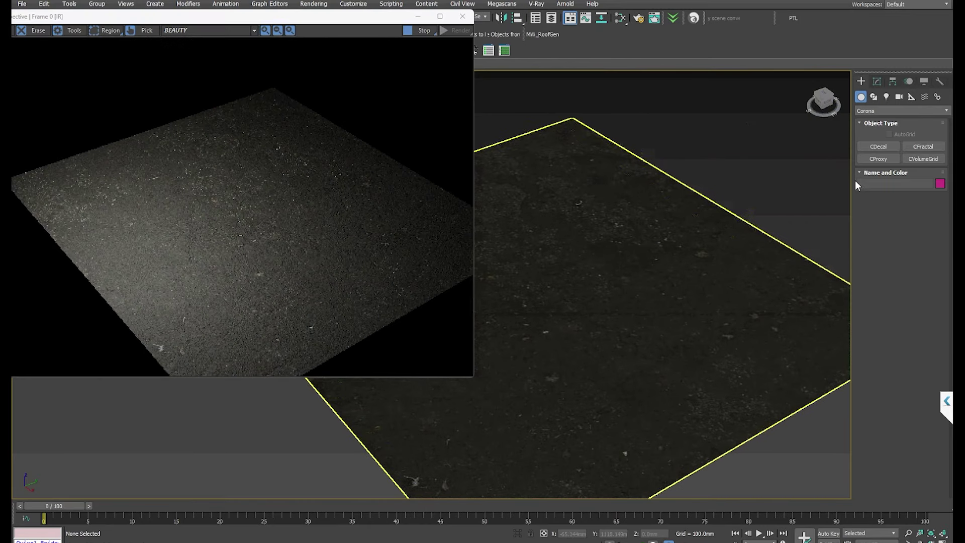
{"action": "left_click", "coordinate": [877, 146]}
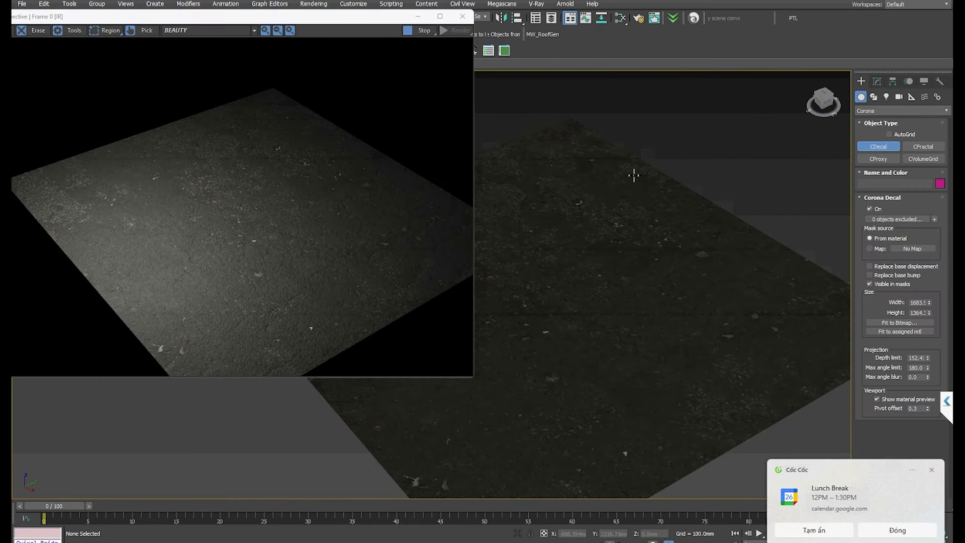
{"action": "left_click_drag", "start_coordinate": [634, 175], "coordinate": [580, 332]}
{"action": "right_click", "coordinate": [614, 274]}
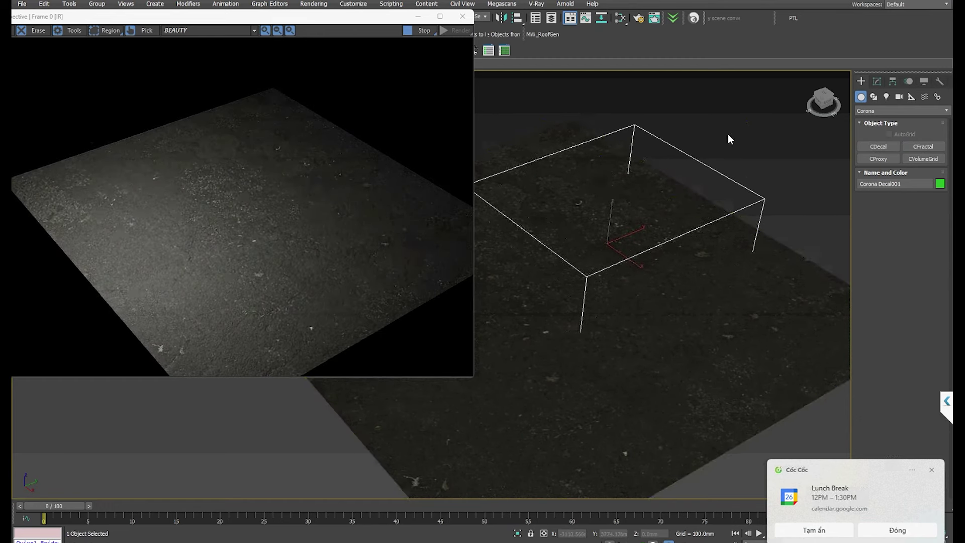
{"action": "left_click", "coordinate": [728, 136]}
Switch to Quixel Bridge, remove the Asphalt surfaces filter and search the asset library for "decal".
{"action": "key", "text": "alt+Tab"}
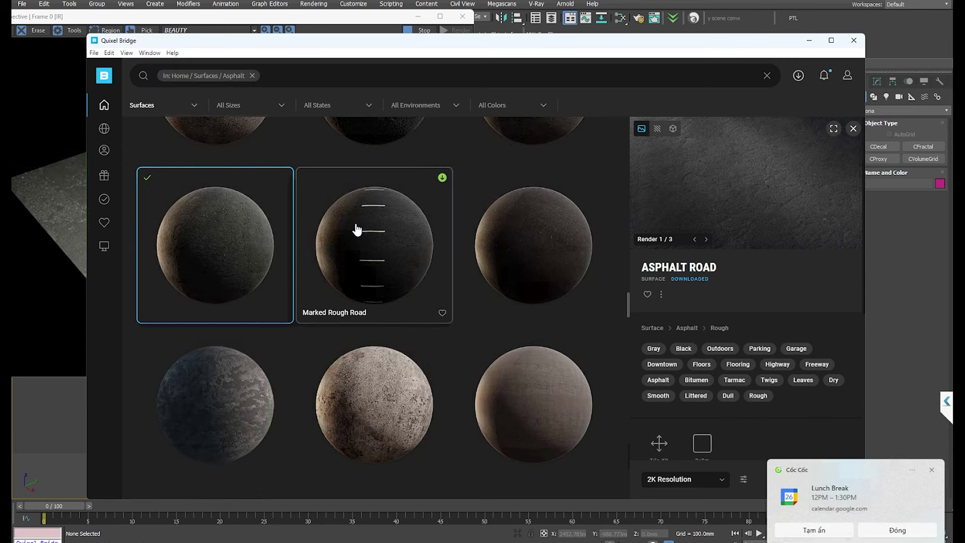
{"action": "scroll", "coordinate": [356, 227], "scroll_direction": "up", "scroll_amount": 5}
{"action": "scroll", "coordinate": [355, 228], "scroll_direction": "up", "scroll_amount": 10}
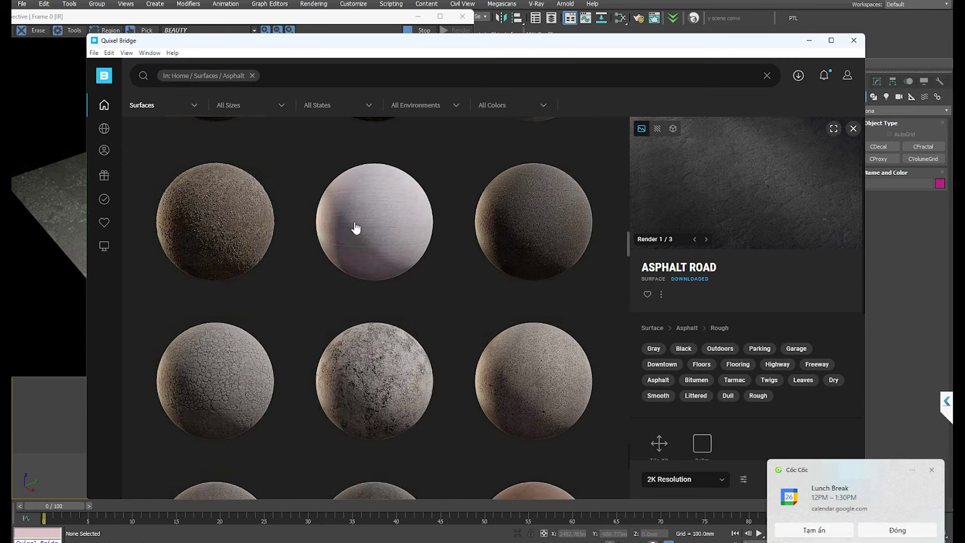
{"action": "scroll", "coordinate": [355, 228], "scroll_direction": "up", "scroll_amount": 5}
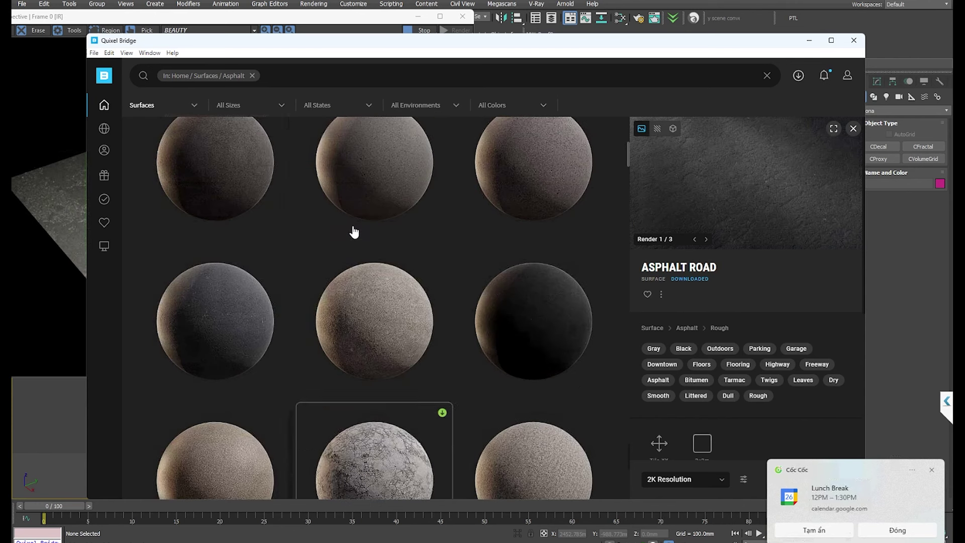
{"action": "left_click", "coordinate": [252, 76]}
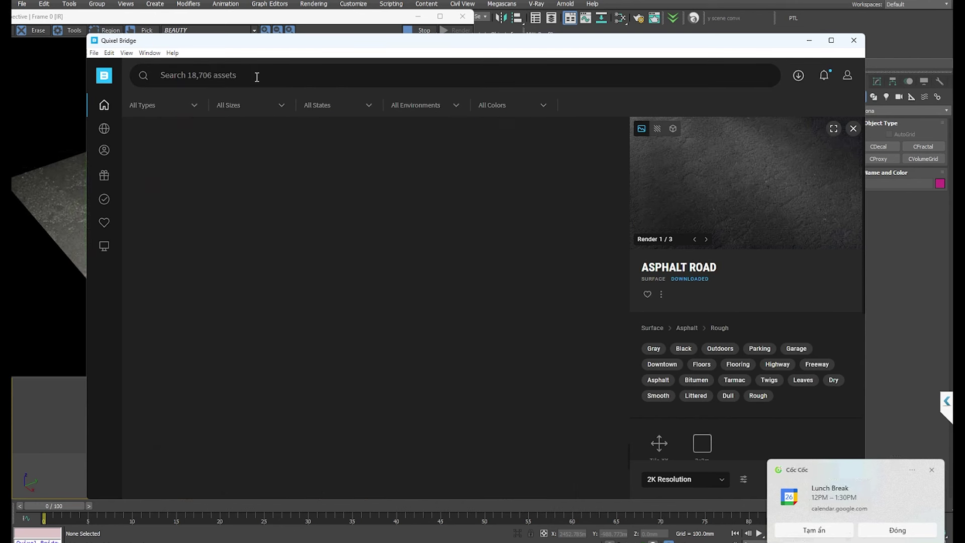
{"action": "type", "text": "decal"}
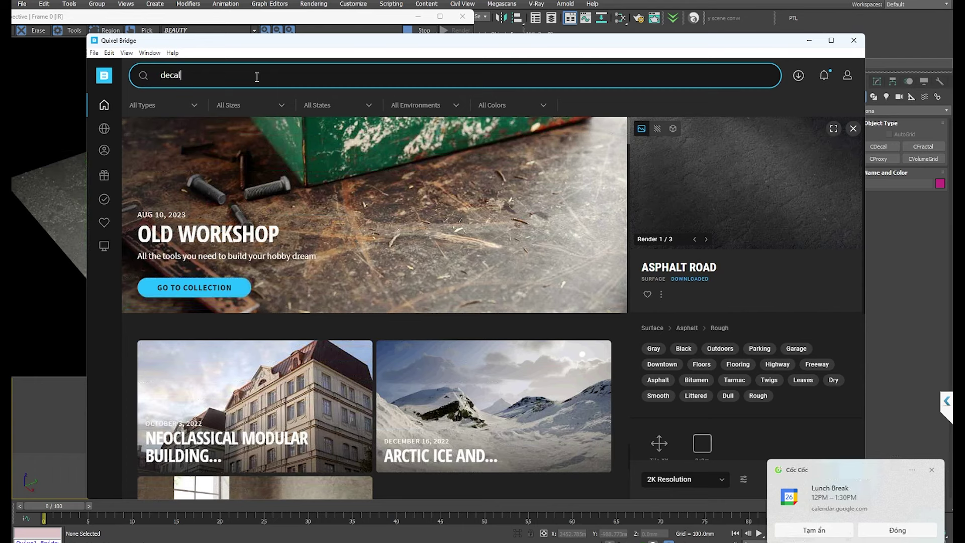
{"action": "key", "text": "Return"}
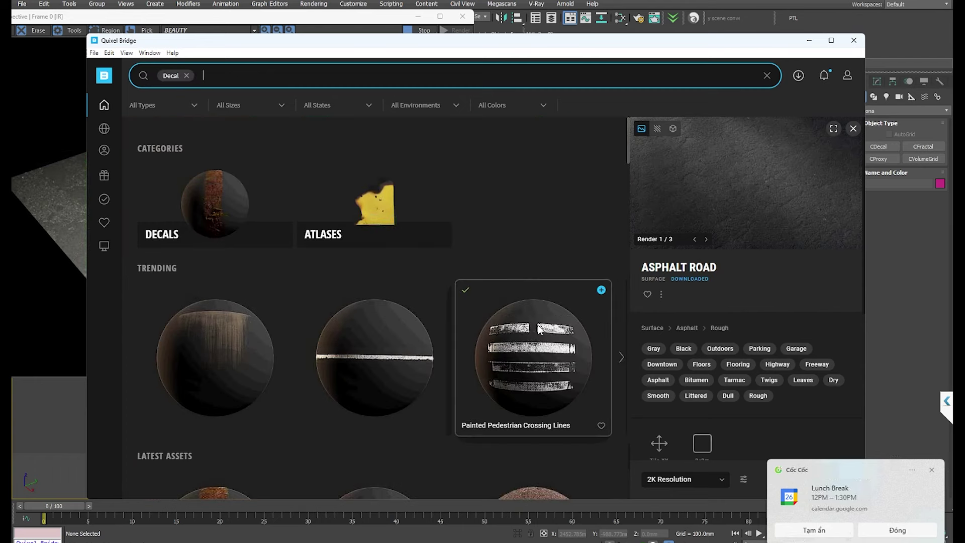
Browse the decal search results and open the details of the Concrete Saucer Drain asset.
{"action": "scroll", "coordinate": [387, 304], "scroll_direction": "down", "scroll_amount": 2}
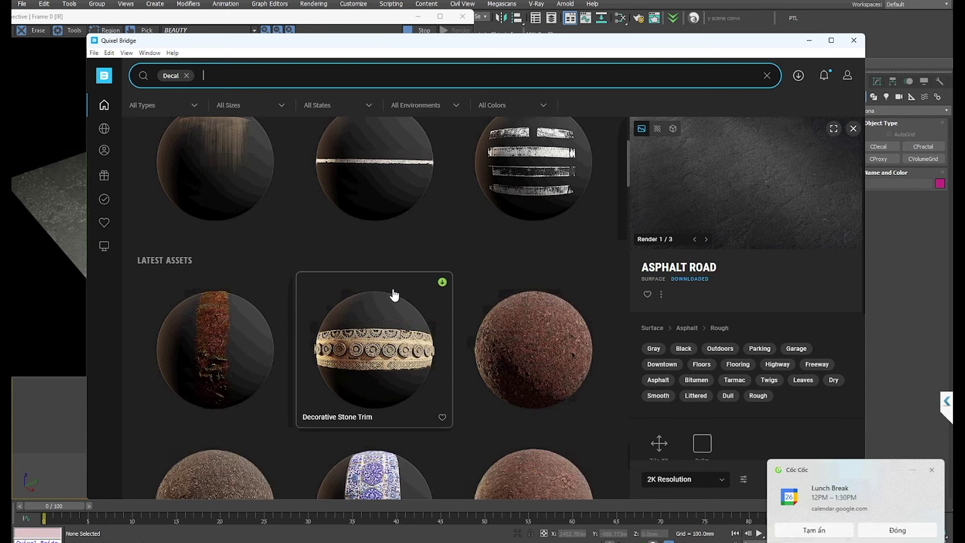
{"action": "scroll", "coordinate": [394, 295], "scroll_direction": "down", "scroll_amount": 5}
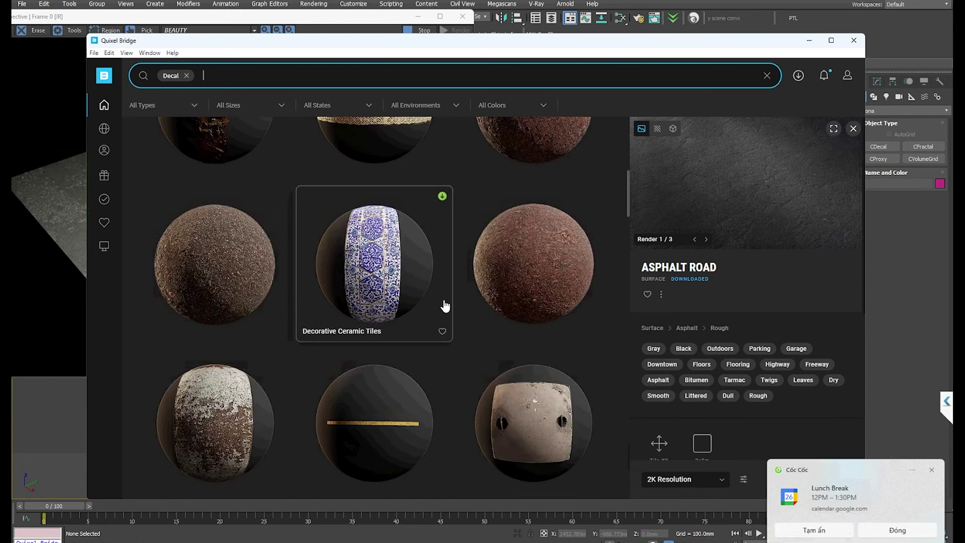
{"action": "scroll", "coordinate": [443, 306], "scroll_direction": "down", "scroll_amount": 6}
{"action": "scroll", "coordinate": [405, 298], "scroll_direction": "down", "scroll_amount": 20}
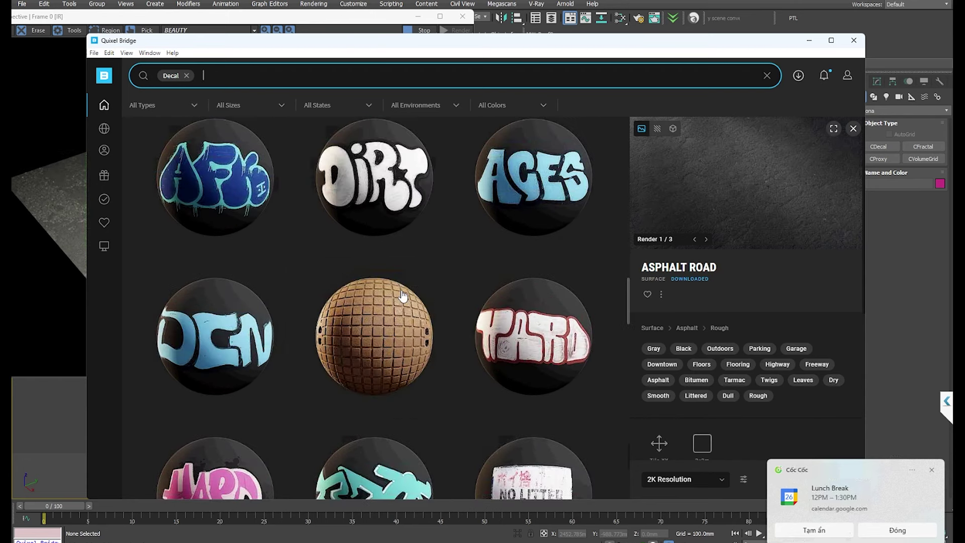
{"action": "scroll", "coordinate": [402, 295], "scroll_direction": "down", "scroll_amount": 15}
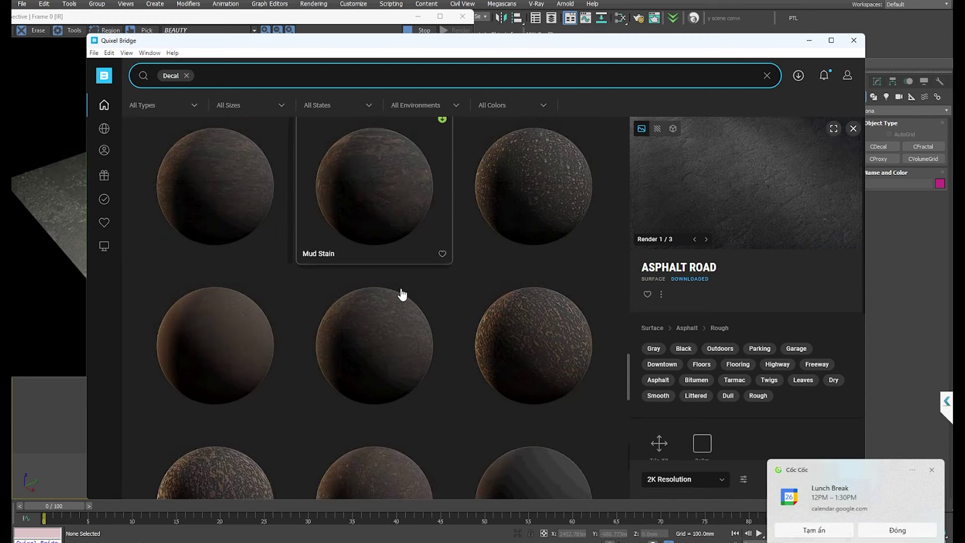
{"action": "scroll", "coordinate": [402, 295], "scroll_direction": "down", "scroll_amount": 14}
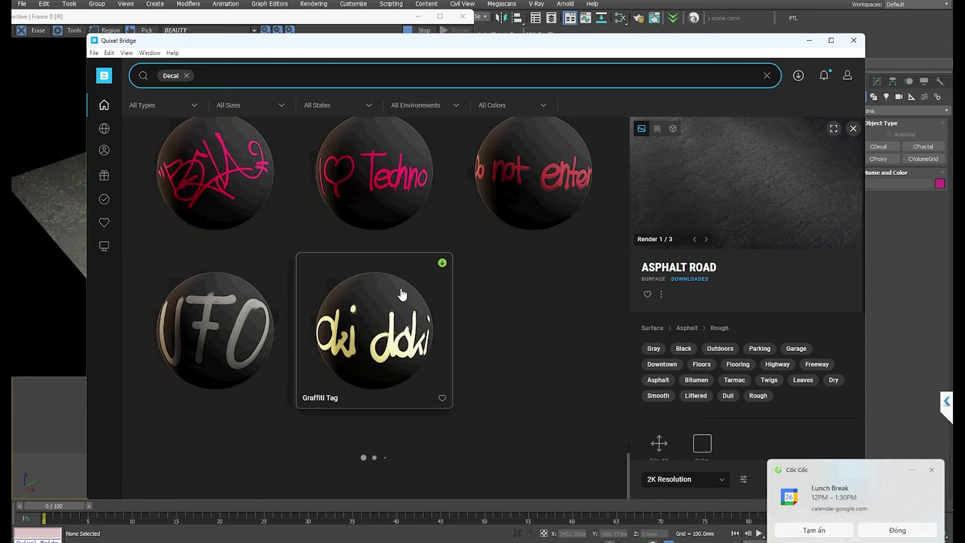
{"action": "scroll", "coordinate": [401, 294], "scroll_direction": "down", "scroll_amount": 14}
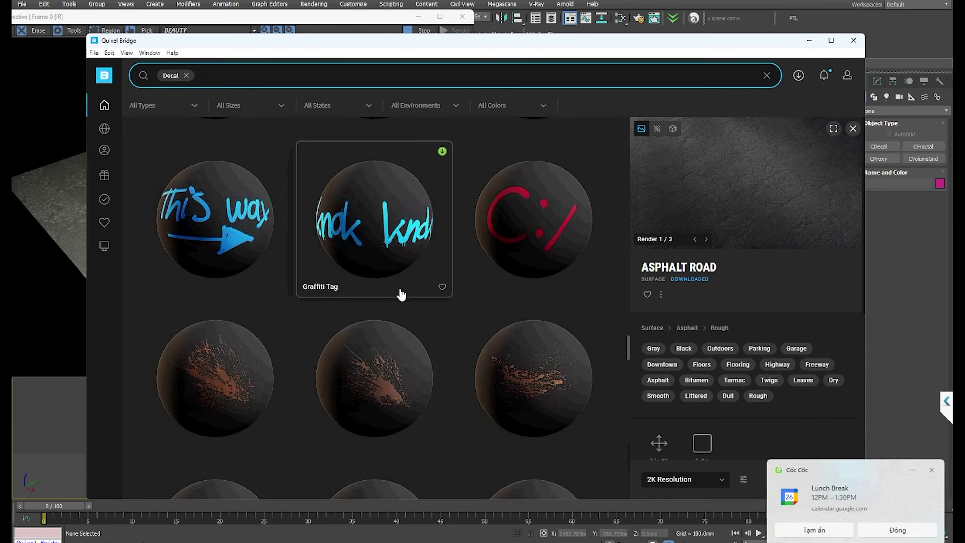
{"action": "scroll", "coordinate": [401, 295], "scroll_direction": "down", "scroll_amount": 15}
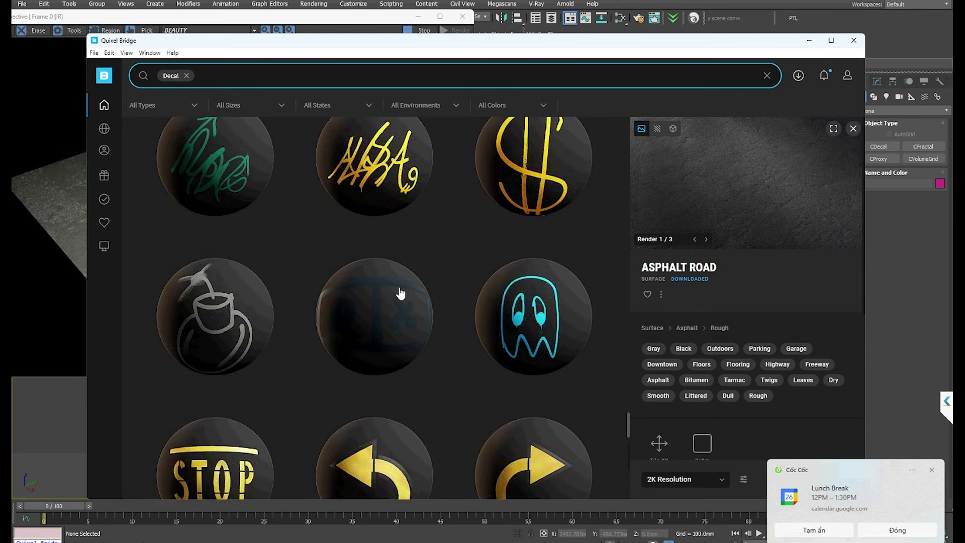
{"action": "scroll", "coordinate": [400, 293], "scroll_direction": "down", "scroll_amount": 8}
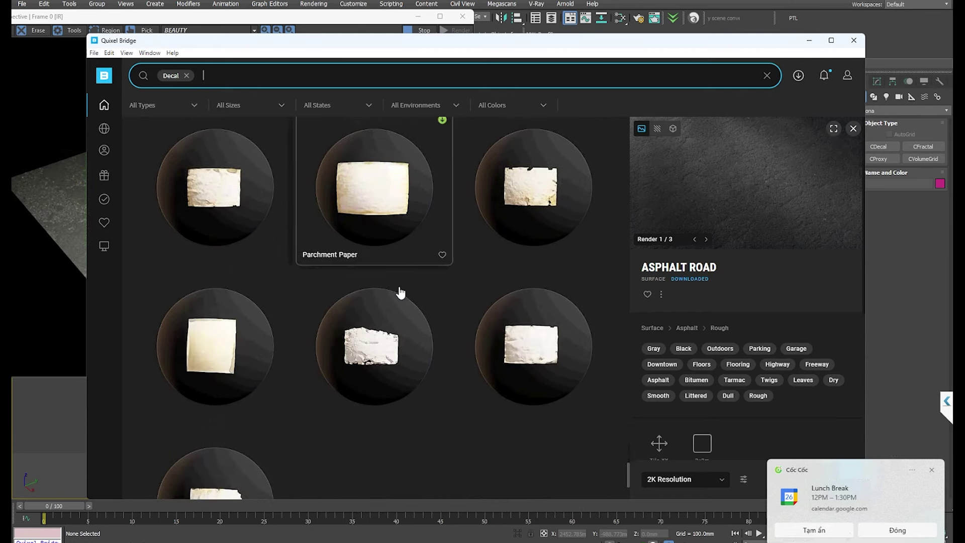
{"action": "scroll", "coordinate": [400, 291], "scroll_direction": "up", "scroll_amount": 15}
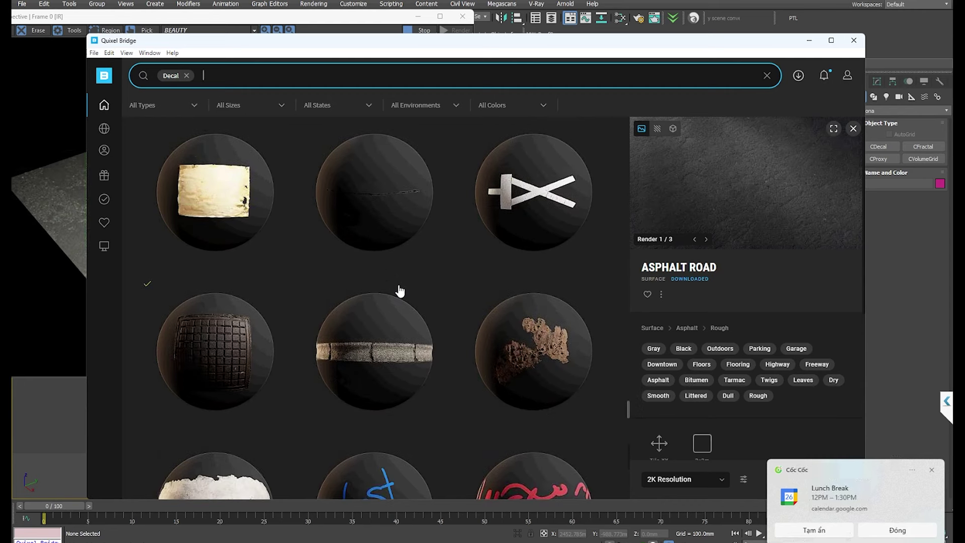
{"action": "scroll", "coordinate": [397, 291], "scroll_direction": "up", "scroll_amount": 4}
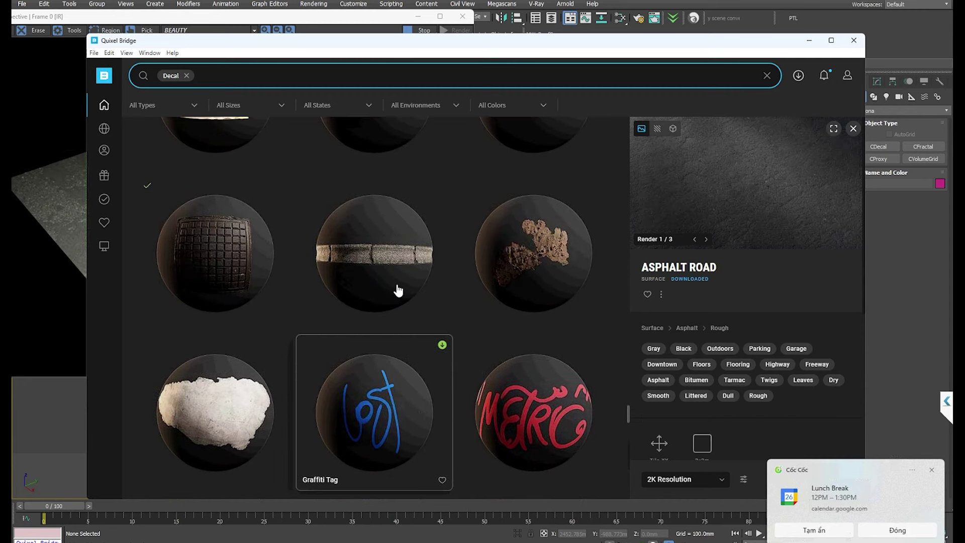
{"action": "left_click", "coordinate": [372, 258]}
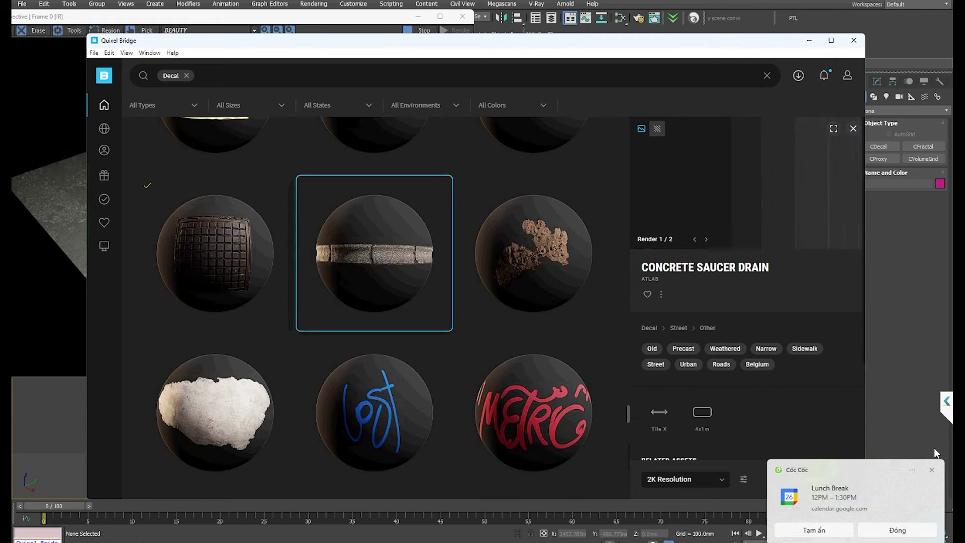
Dismiss the calendar notification, download the Concrete Saucer Drain decal at 2K resolution and export it to 3ds Max.
{"action": "left_click", "coordinate": [932, 471]}
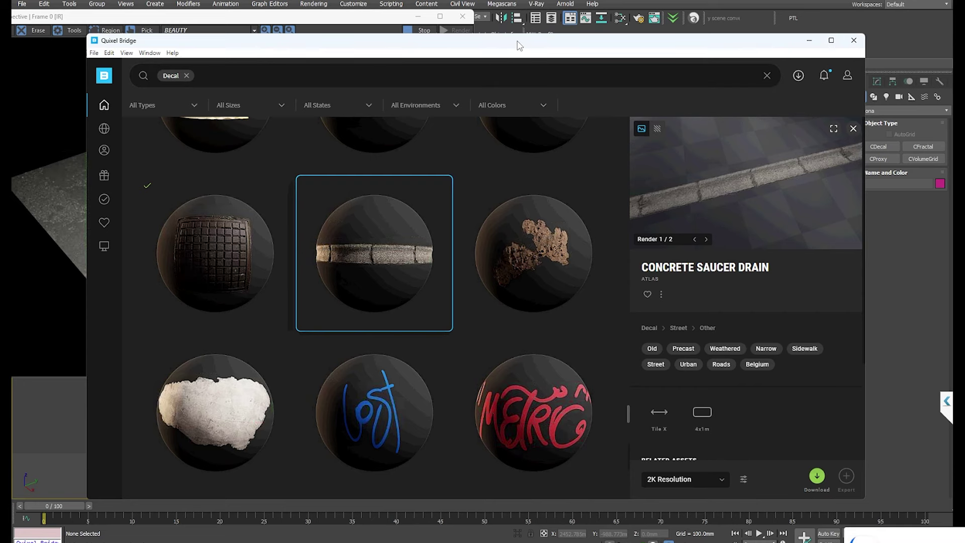
{"action": "left_click_drag", "start_coordinate": [515, 41], "coordinate": [404, 12]}
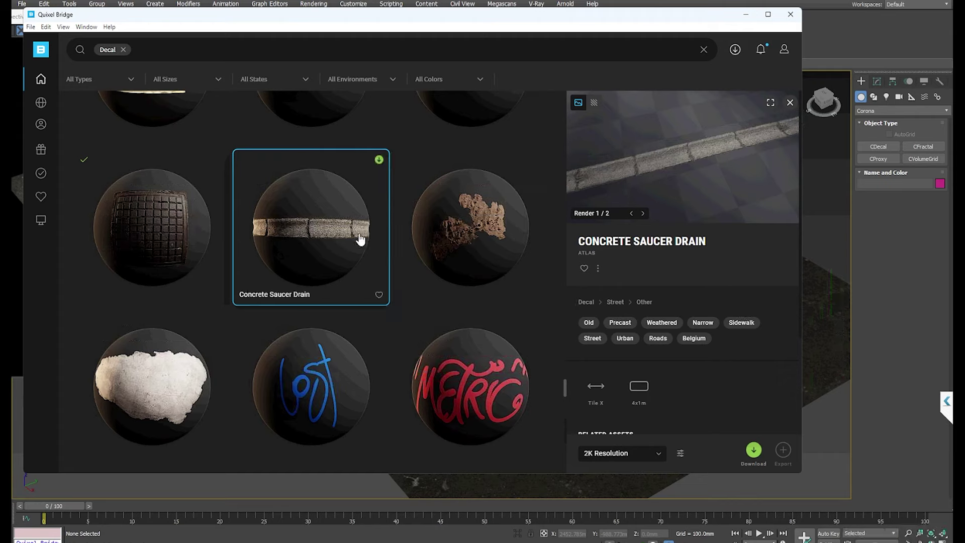
{"action": "left_click", "coordinate": [753, 450]}
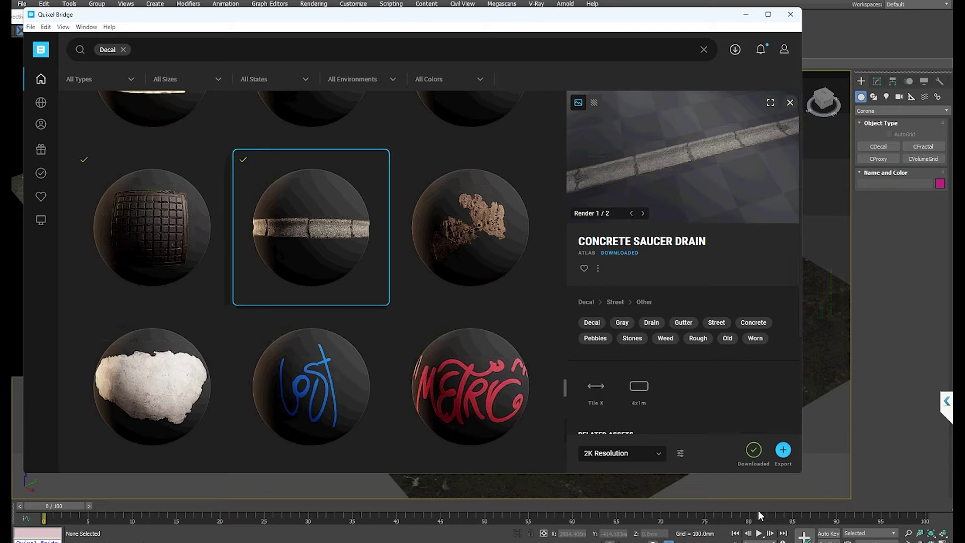
{"action": "left_click", "coordinate": [783, 450]}
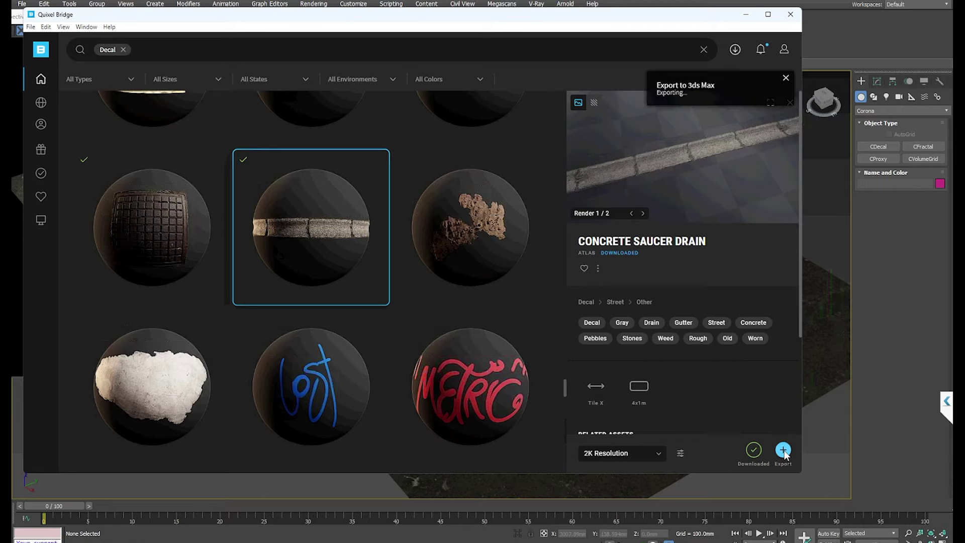
{"action": "left_click", "coordinate": [782, 450]}
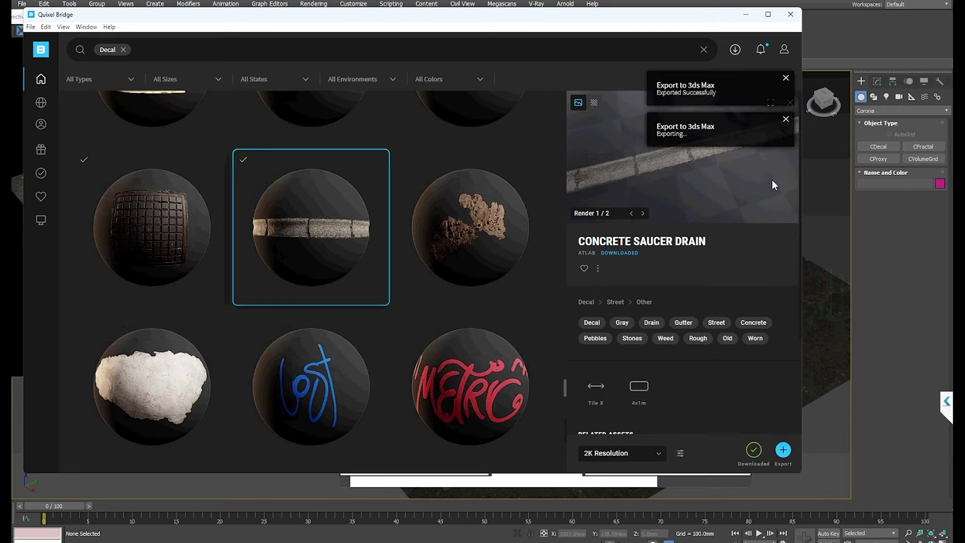
Switch to 3ds Max, assign the imported Concrete Saucer Drain material to the Corona decal and close the Slate Material Editor.
{"action": "left_click", "coordinate": [827, 225]}
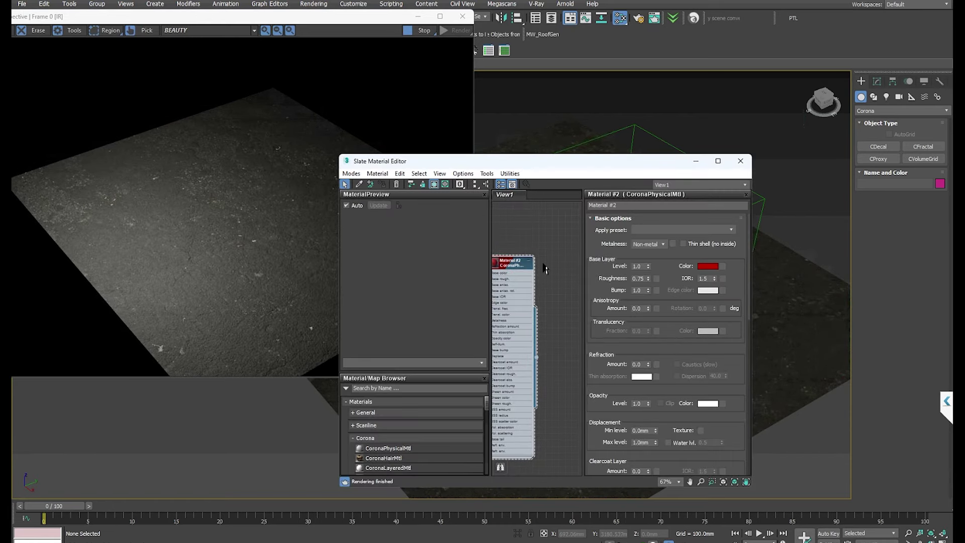
{"action": "scroll", "coordinate": [558, 266], "scroll_direction": "up", "scroll_amount": 8}
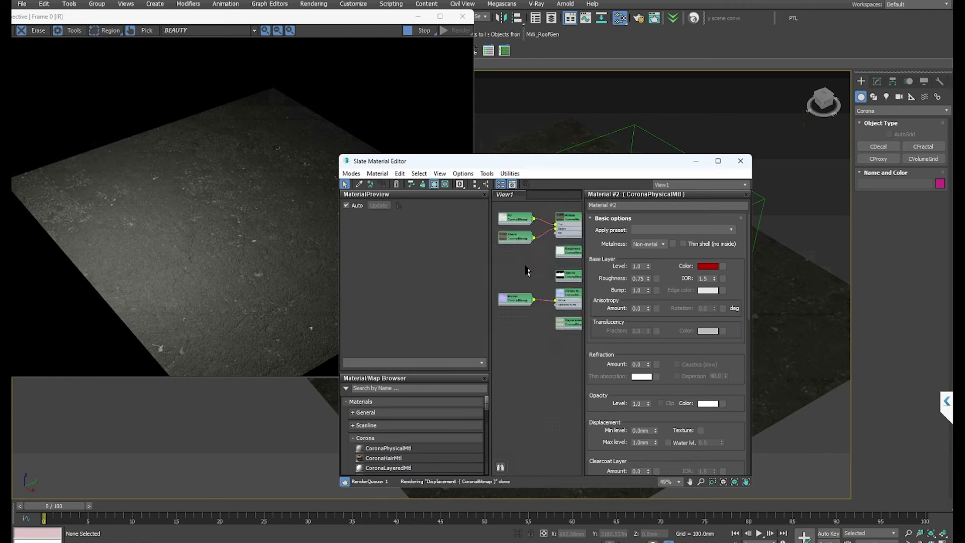
{"action": "scroll", "coordinate": [534, 260], "scroll_direction": "up", "scroll_amount": 4}
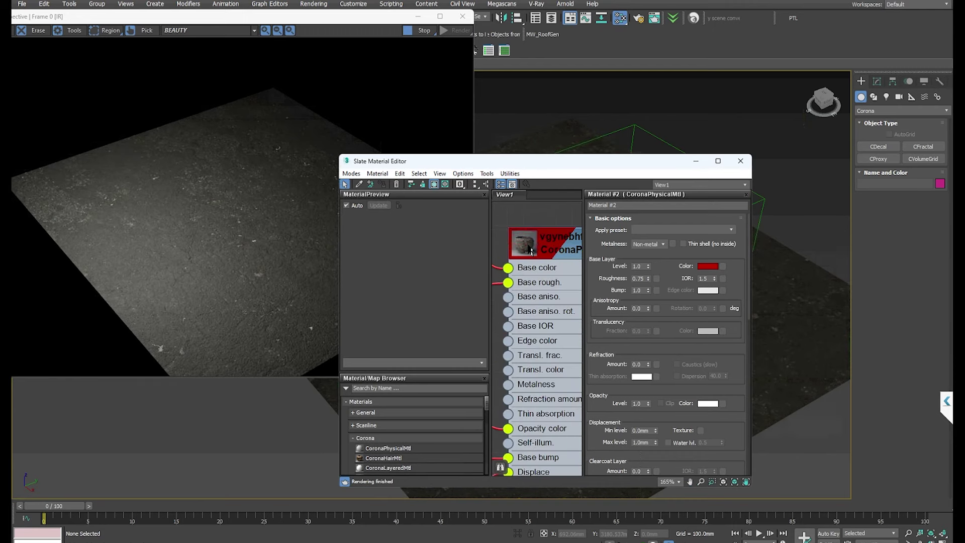
{"action": "double_click", "coordinate": [549, 248]}
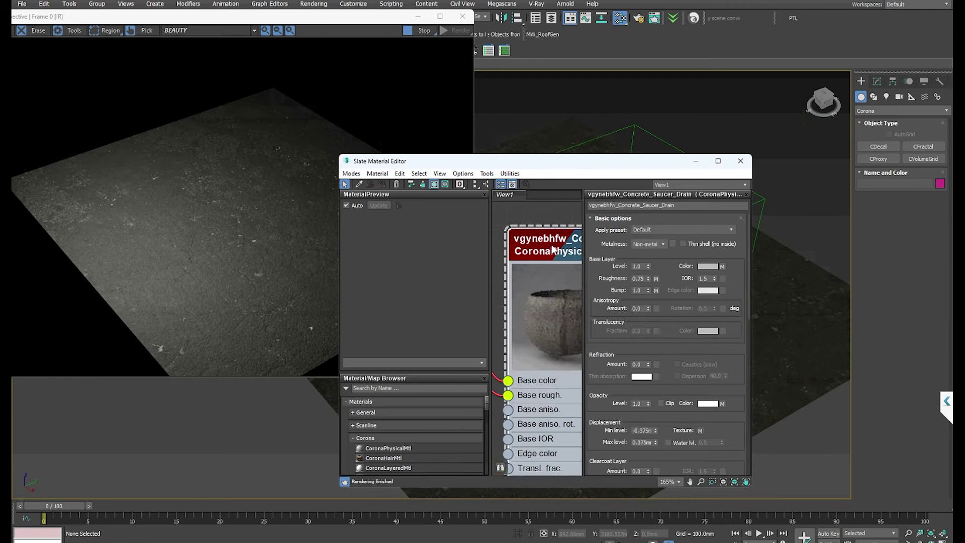
{"action": "left_click_drag", "start_coordinate": [586, 171], "coordinate": [545, 312]}
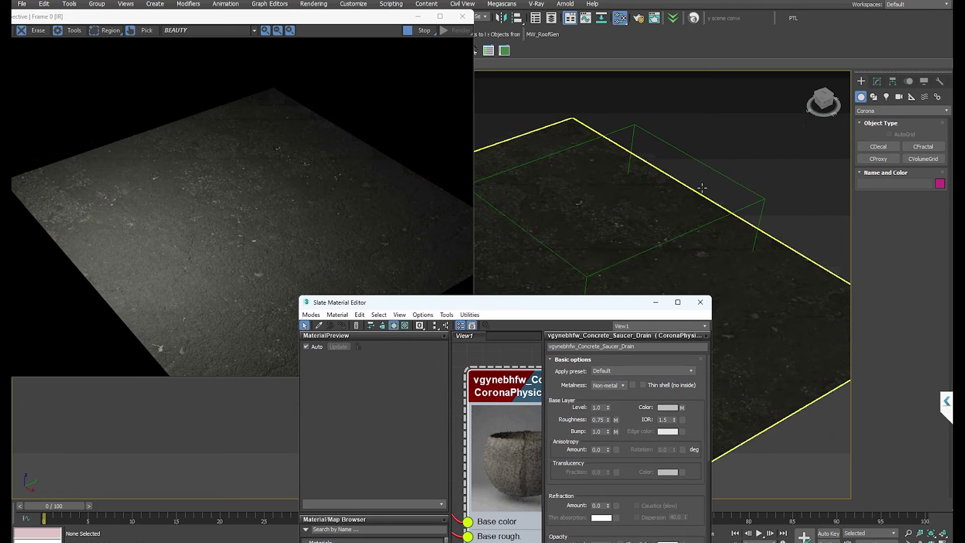
{"action": "left_click", "coordinate": [687, 196]}
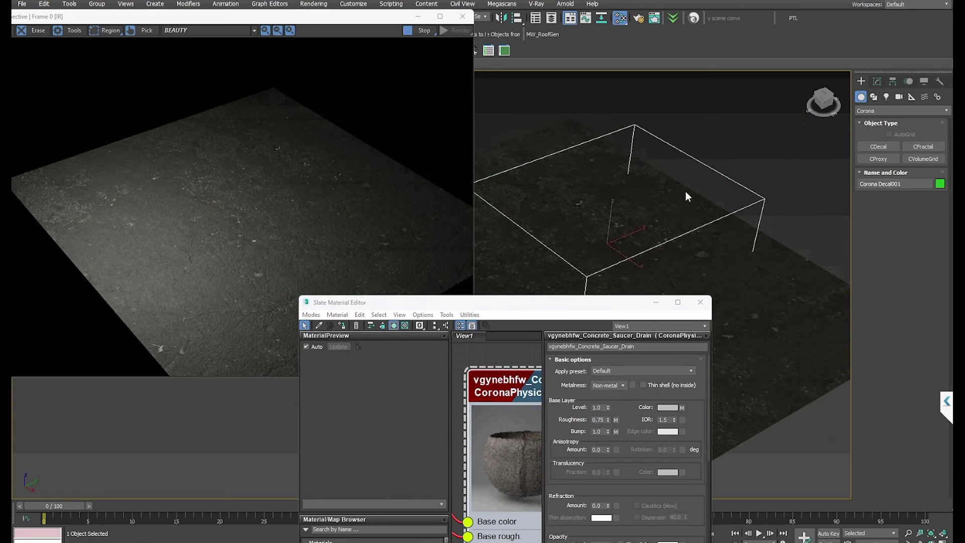
{"action": "left_click", "coordinate": [344, 325]}
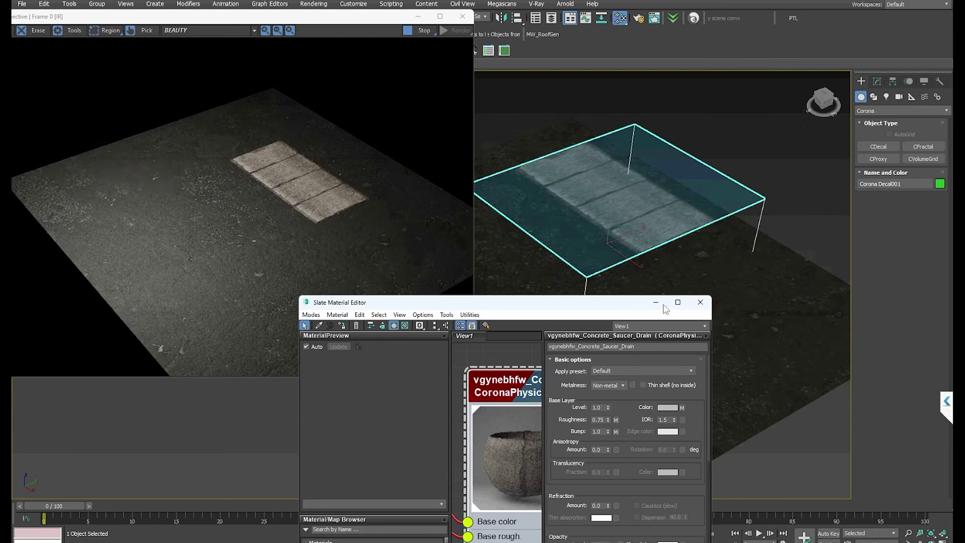
{"action": "left_click", "coordinate": [699, 302]}
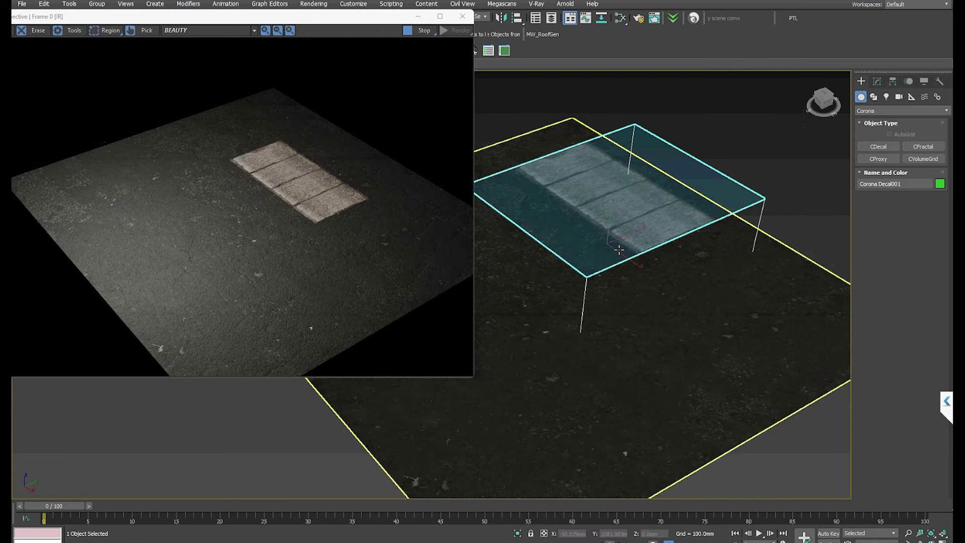
Rotate the Corona decal 90 degrees about its Z axis.
{"action": "left_click_drag", "start_coordinate": [614, 266], "coordinate": [566, 241]}
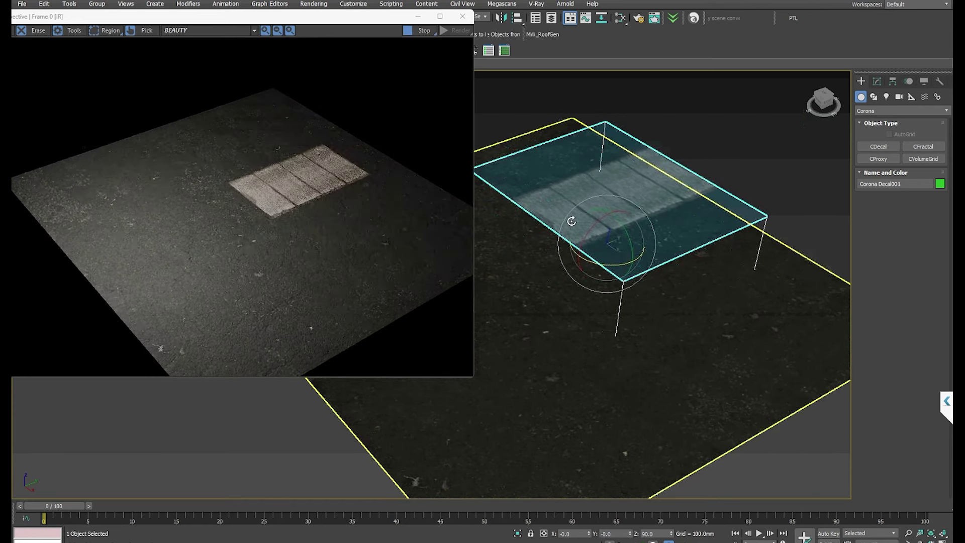
{"action": "left_click", "coordinate": [718, 124]}
{"action": "left_click", "coordinate": [614, 185]}
{"action": "mouse_move", "coordinate": [614, 186]}
{"action": "middle_mouse_down", "text": "alt"}
{"action": "mouse_move", "coordinate": [608, 234]}
{"action": "mouse_move", "coordinate": [613, 204]}
{"action": "middle_mouse_up", "text": "alt"}
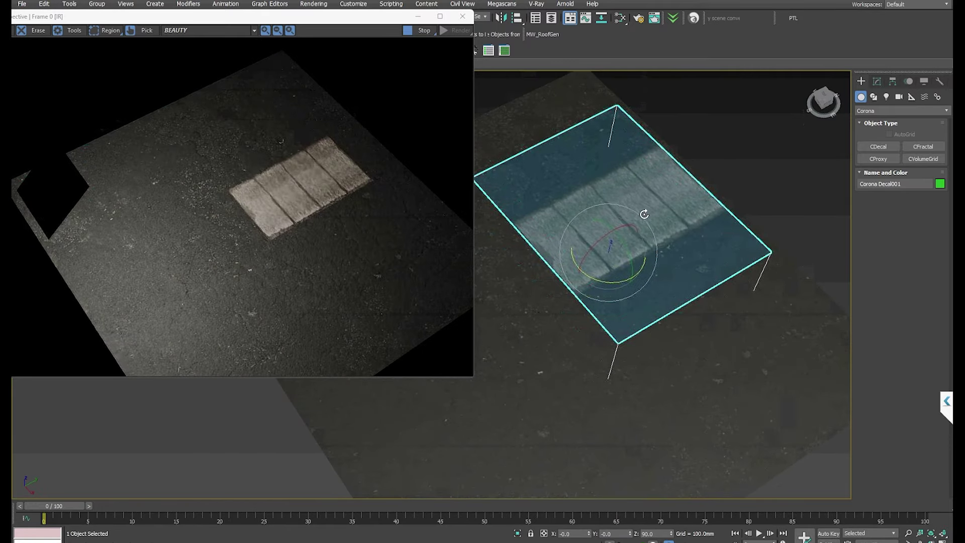
Widen the decal to about 6948 mm and fit its size to the assigned material.
{"action": "key", "text": "1"}
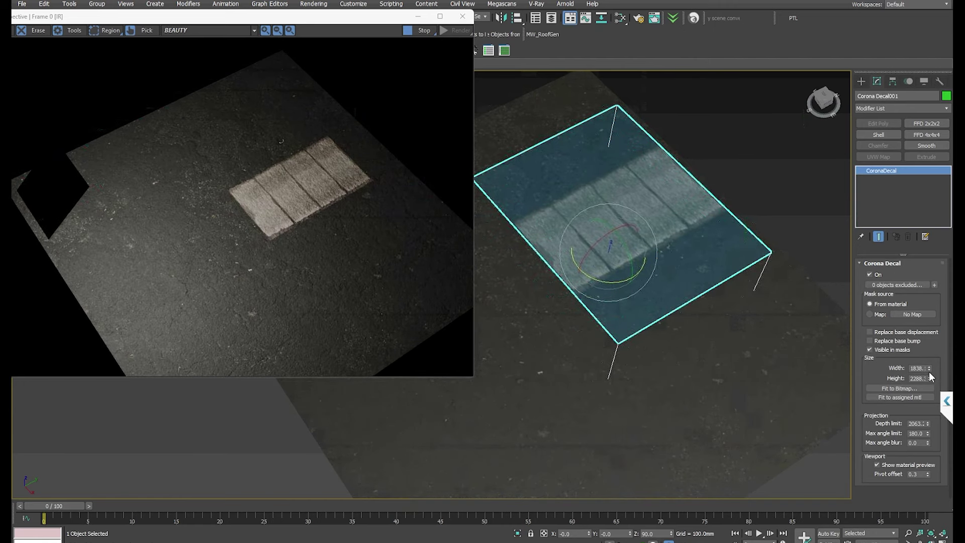
{"action": "left_click_drag", "start_coordinate": [930, 368], "coordinate": [911, 231]}
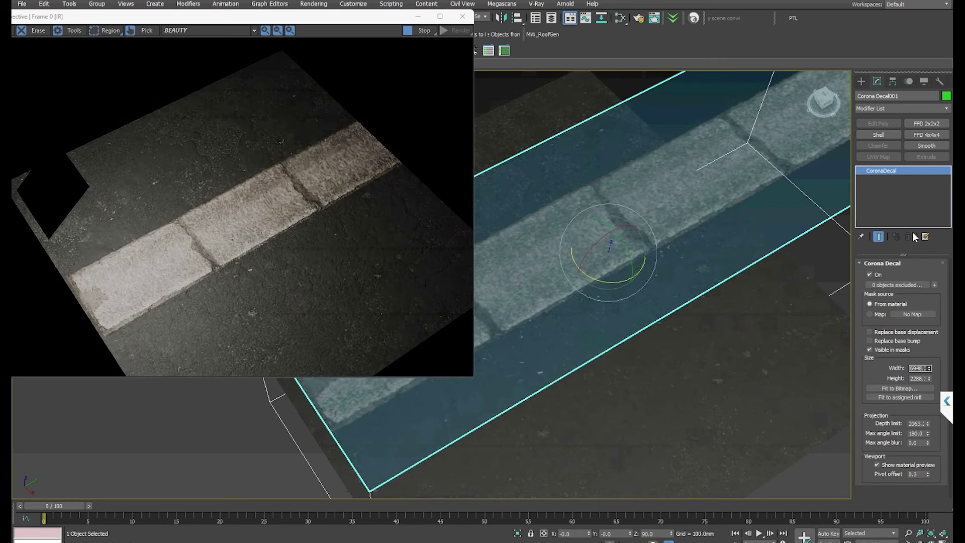
{"action": "left_click", "coordinate": [891, 397]}
{"action": "scroll", "coordinate": [669, 303], "scroll_direction": "down", "scroll_amount": 5}
{"action": "scroll", "coordinate": [669, 303], "scroll_direction": "down", "scroll_amount": 5}
{"action": "mouse_move", "coordinate": [670, 303]}
{"action": "middle_mouse_down", "text": "alt"}
{"action": "mouse_move", "coordinate": [657, 288]}
{"action": "mouse_move", "coordinate": [665, 297]}
{"action": "middle_mouse_up", "text": "alt"}
{"action": "scroll", "coordinate": [666, 297], "scroll_direction": "up", "scroll_amount": 5}
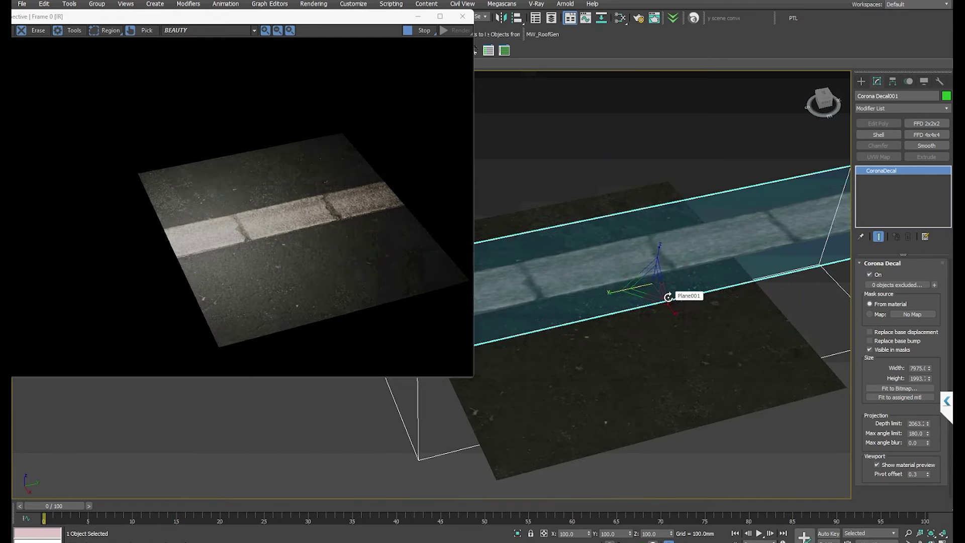
Scale the decal uniformly down to about 44% and move it along the strip toward the middle of the asphalt plane.
{"action": "key", "text": "r"}
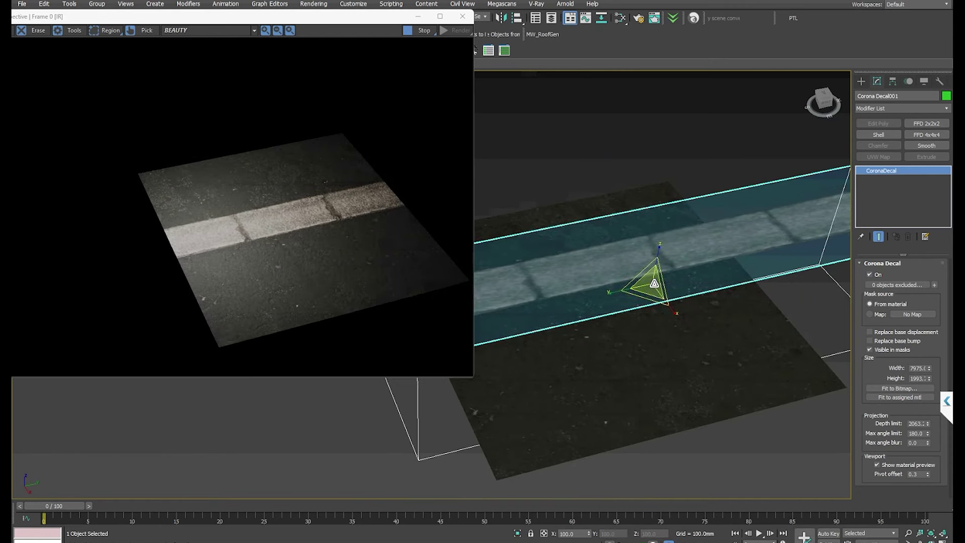
{"action": "left_click_drag", "start_coordinate": [653, 288], "coordinate": [671, 348]}
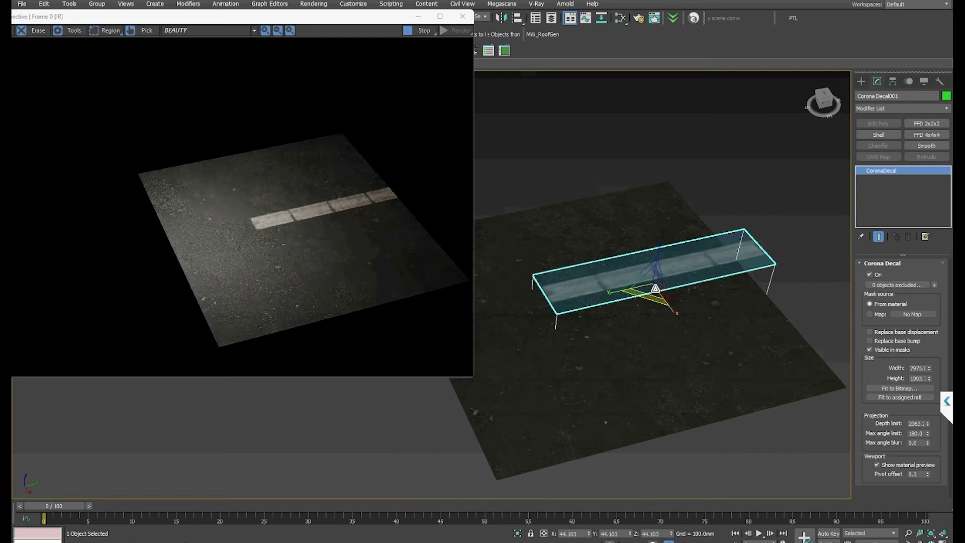
{"action": "key", "text": "w"}
{"action": "left_click_drag", "start_coordinate": [666, 282], "coordinate": [630, 292]}
Stretch the decal along its length to a scale of about 99% so it spans the whole asphalt plane.
{"action": "key", "text": "r"}
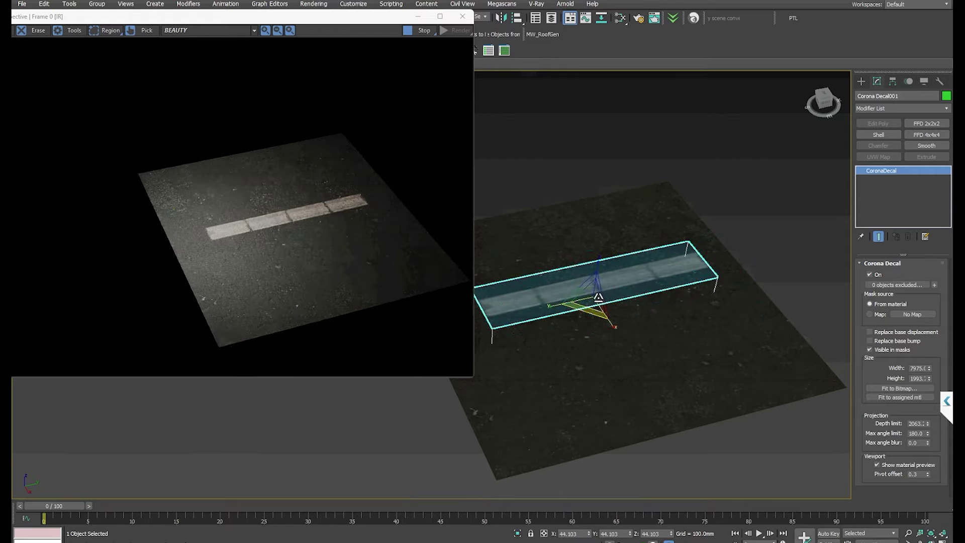
{"action": "left_click_drag", "start_coordinate": [552, 305], "coordinate": [512, 316]}
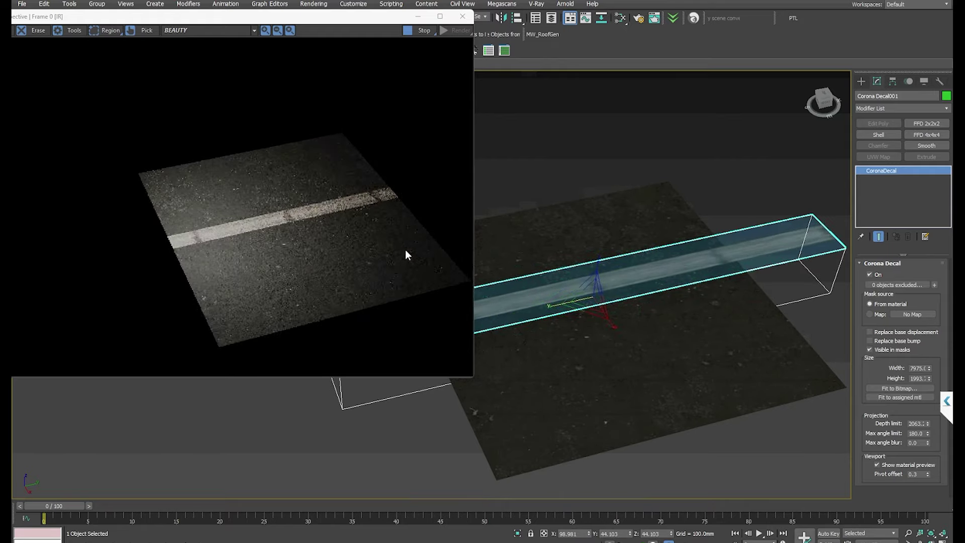
Turn on Replace base bump for the Corona decal and examine the strip's surface up close in the render.
{"action": "scroll", "coordinate": [603, 314], "scroll_direction": "up", "scroll_amount": 5}
{"action": "middle_click_drag", "start_coordinate": [602, 312], "coordinate": [549, 259], "text": "alt"}
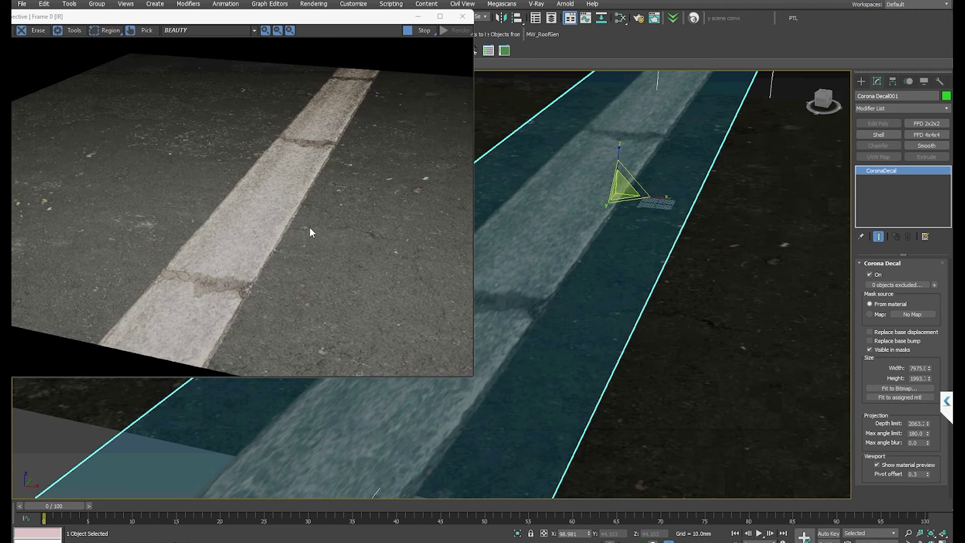
{"action": "scroll", "coordinate": [698, 295], "scroll_direction": "down", "scroll_amount": 3}
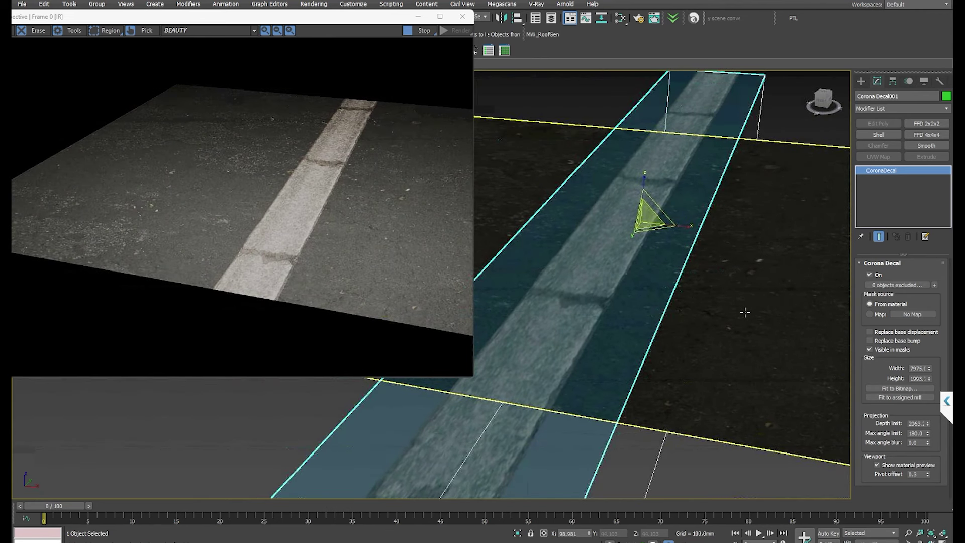
{"action": "left_click", "coordinate": [869, 341]}
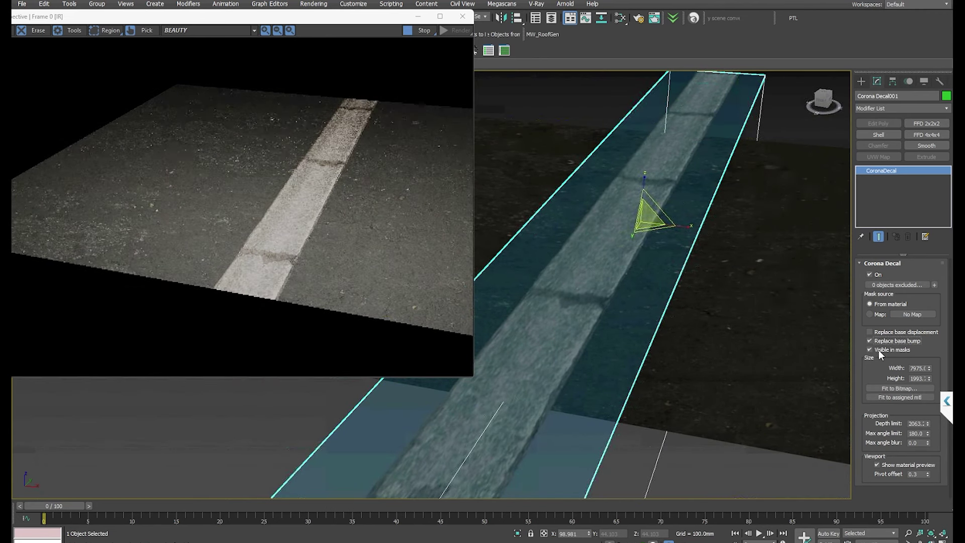
{"action": "scroll", "coordinate": [674, 273], "scroll_direction": "up", "scroll_amount": 3}
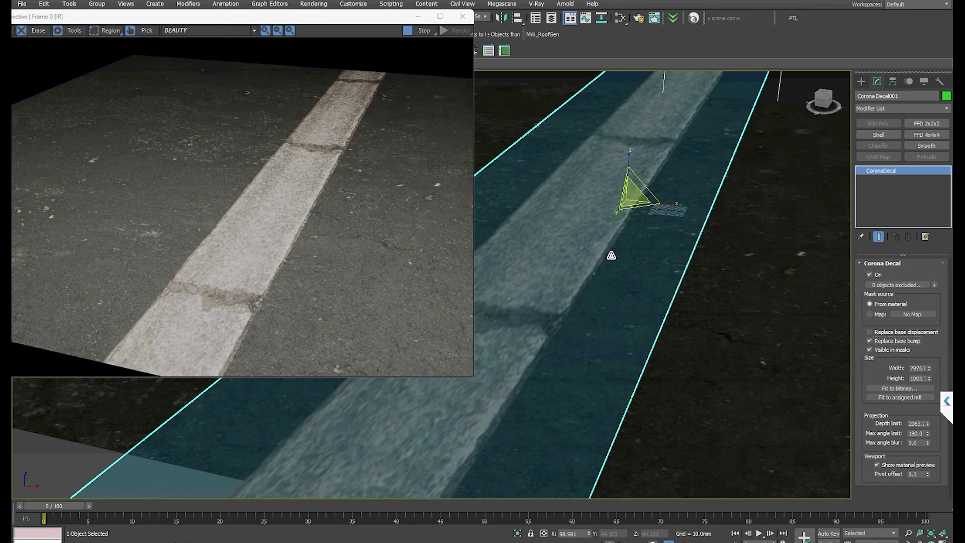
Reselect the decal after checking the asphalt plane, and toggle Replace base bump off and on to compare the rendered surface.
{"action": "left_click", "coordinate": [703, 274]}
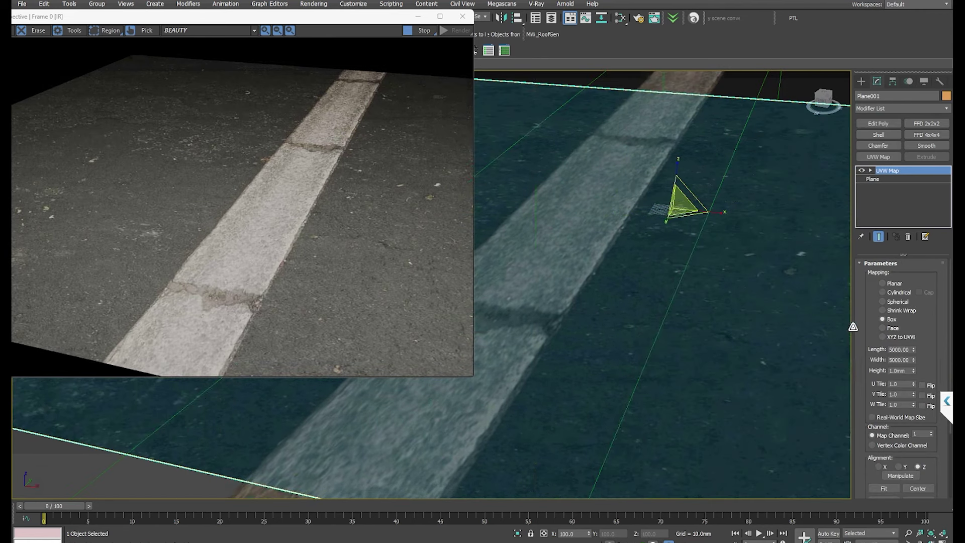
{"action": "left_click", "coordinate": [591, 237]}
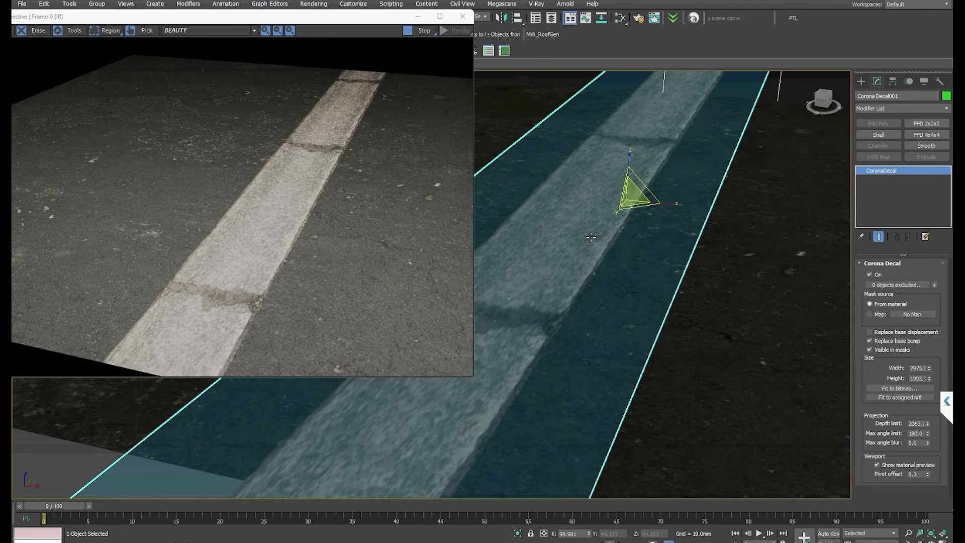
{"action": "left_click", "coordinate": [887, 340]}
{"action": "left_click", "coordinate": [876, 343]}
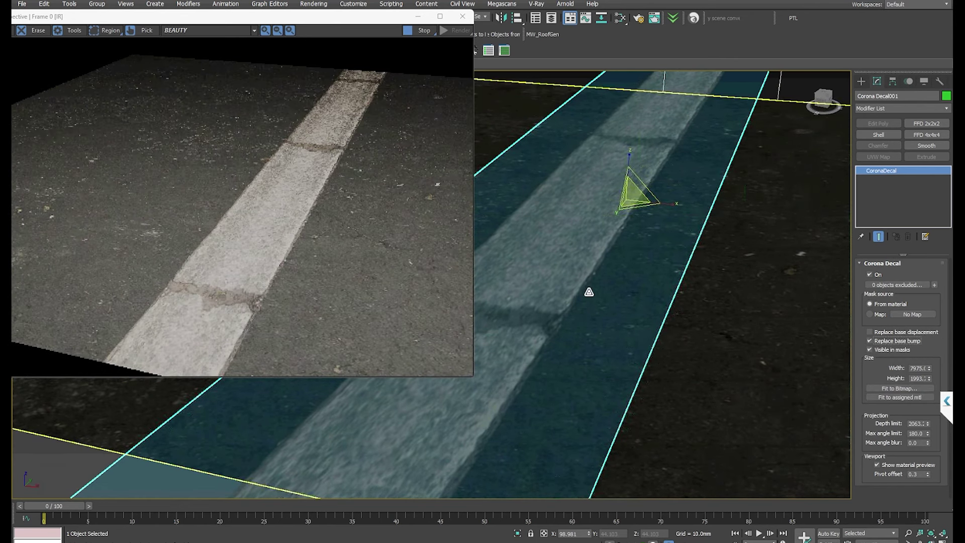
{"action": "middle_click_drag", "start_coordinate": [586, 291], "coordinate": [561, 269], "text": "alt"}
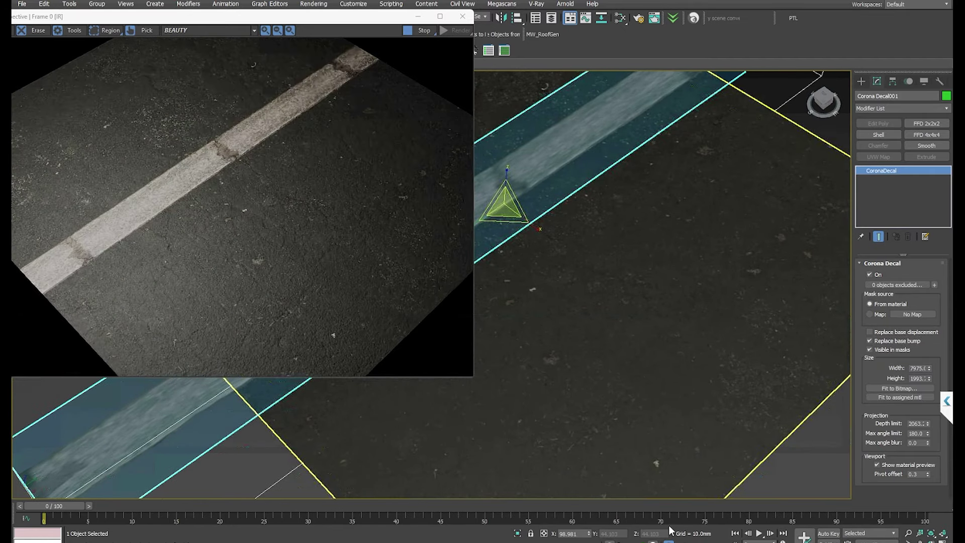
Switch to Quixel Bridge, open the Decals category and browse its subcategories for another decal.
{"action": "key", "text": "alt+Tab"}
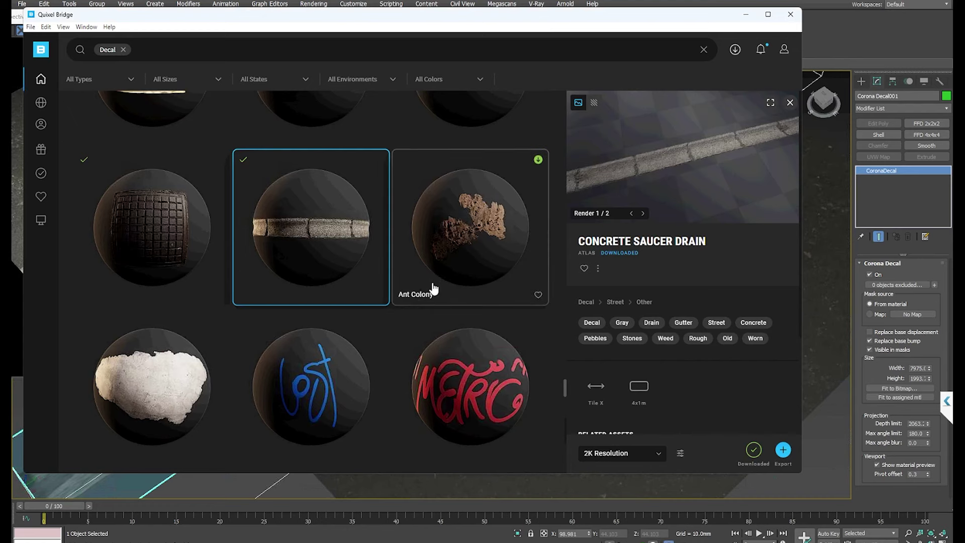
{"action": "scroll", "coordinate": [266, 231], "scroll_direction": "down", "scroll_amount": 3}
{"action": "scroll", "coordinate": [282, 239], "scroll_direction": "down", "scroll_amount": 2}
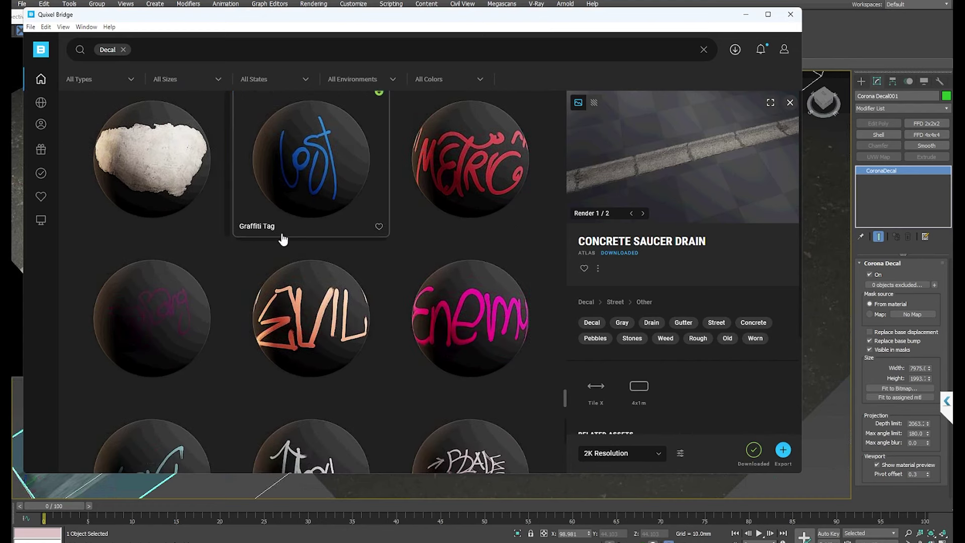
{"action": "mouse_move", "coordinate": [36, 111]}
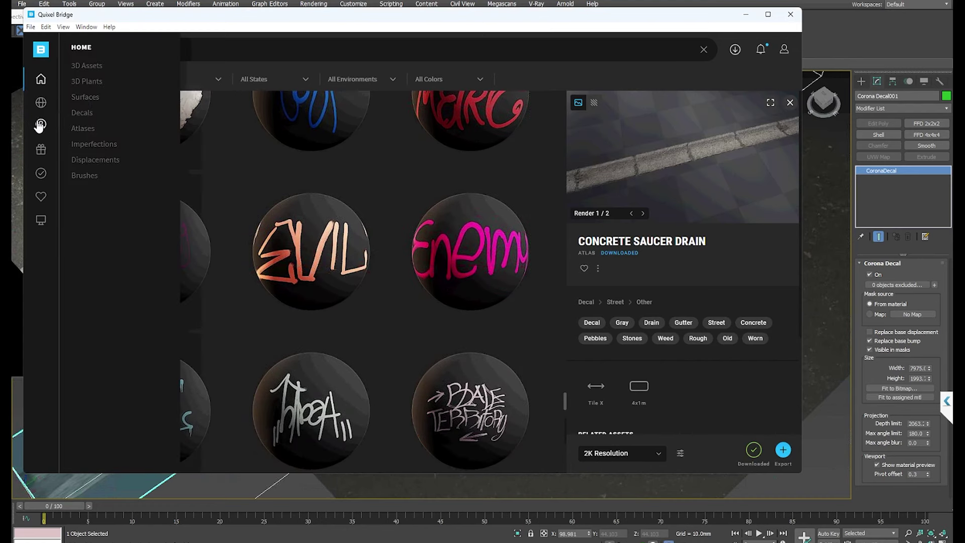
{"action": "left_click", "coordinate": [73, 114]}
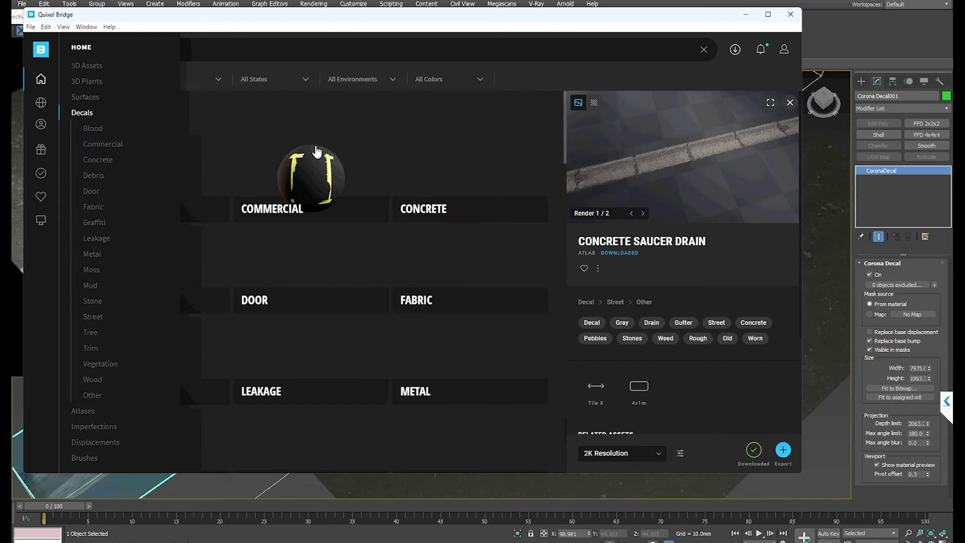
{"action": "scroll", "coordinate": [358, 277], "scroll_direction": "down", "scroll_amount": 3}
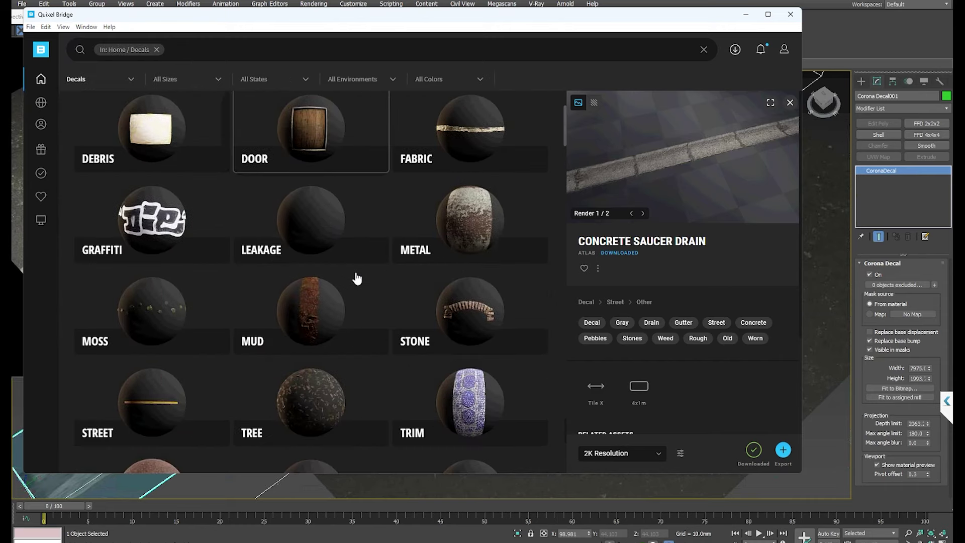
Export the trending Painted Pedestrian Crossing Lines decal at 2K Resolution to 3ds Max and switch back to 3ds Max.
{"action": "scroll", "coordinate": [344, 275], "scroll_direction": "down", "scroll_amount": 8}
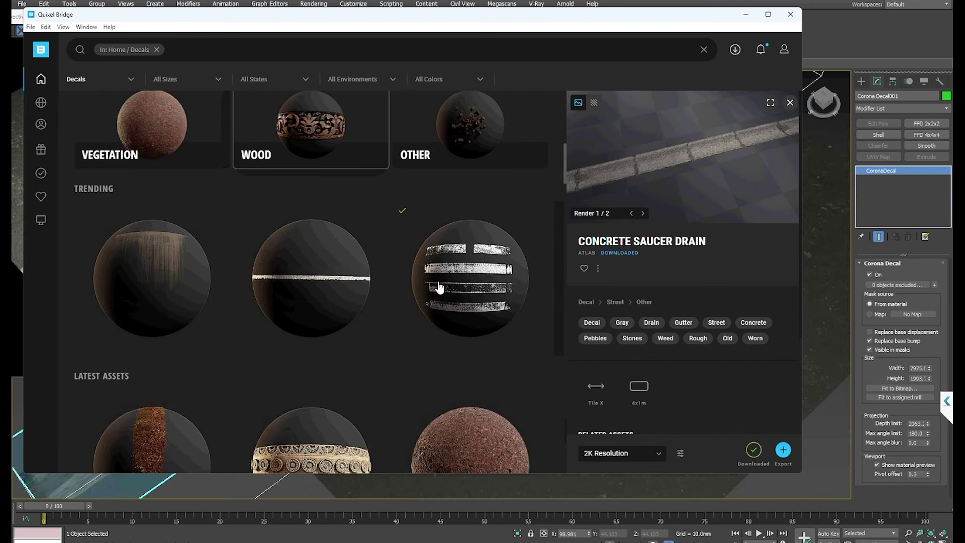
{"action": "left_click", "coordinate": [454, 236]}
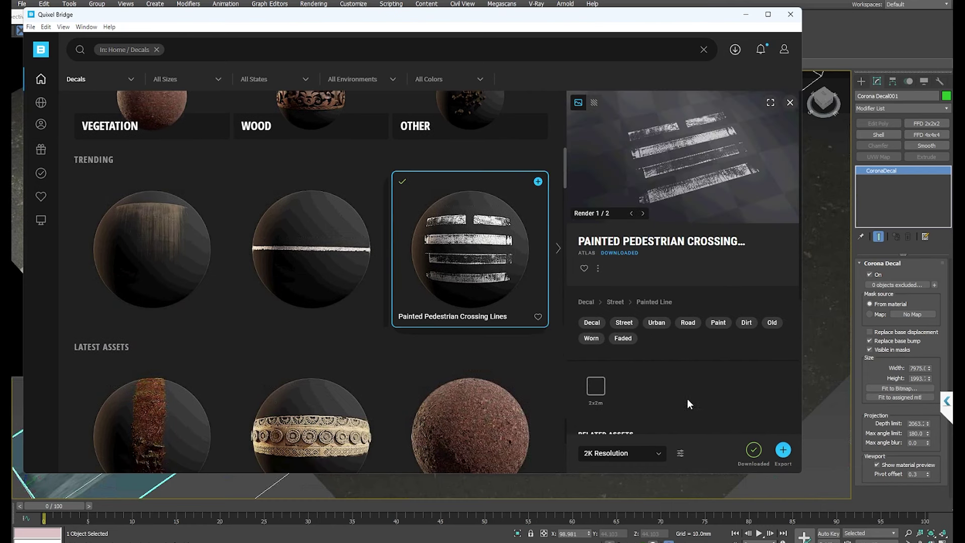
{"action": "left_click", "coordinate": [785, 454]}
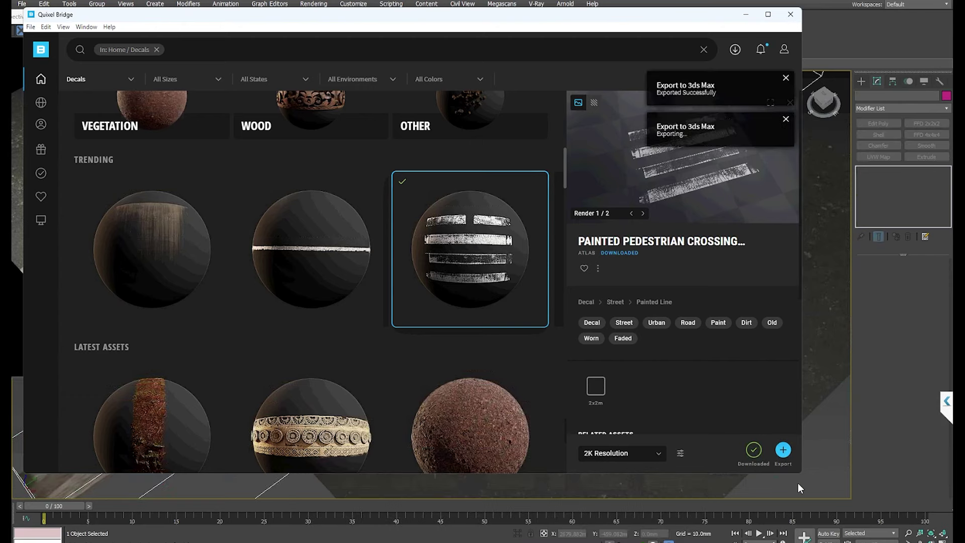
{"action": "left_click", "coordinate": [809, 474]}
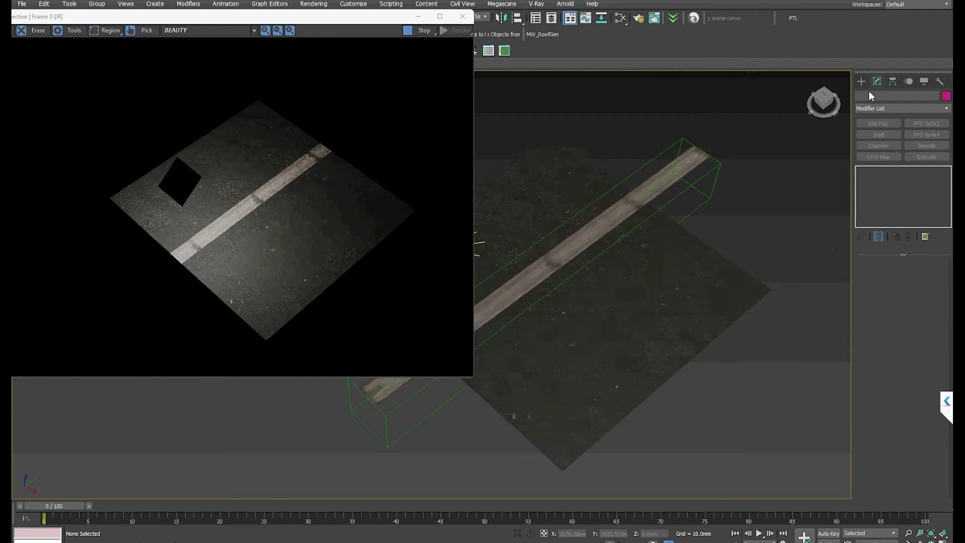
Draw a second Corona decal about 2060 mm wide and 1690 mm high on the asphalt plane beside the concrete strip.
{"action": "left_click", "coordinate": [861, 82]}
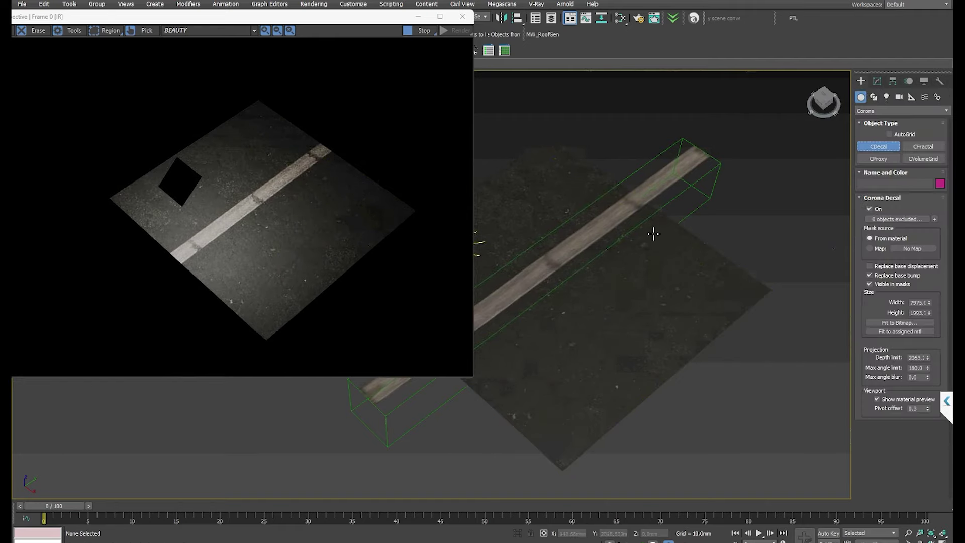
{"action": "left_click_drag", "start_coordinate": [659, 224], "coordinate": [698, 359]}
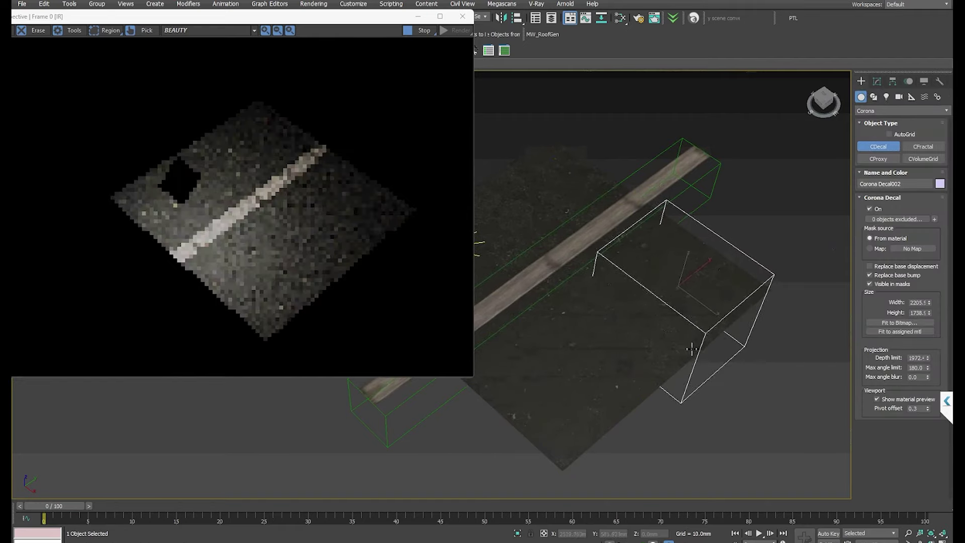
{"action": "left_click", "coordinate": [695, 349]}
Open the Painted Pedestrian Crossing Lines material in the Slate Material Editor and assign it to the new decal.
{"action": "key", "text": "m"}
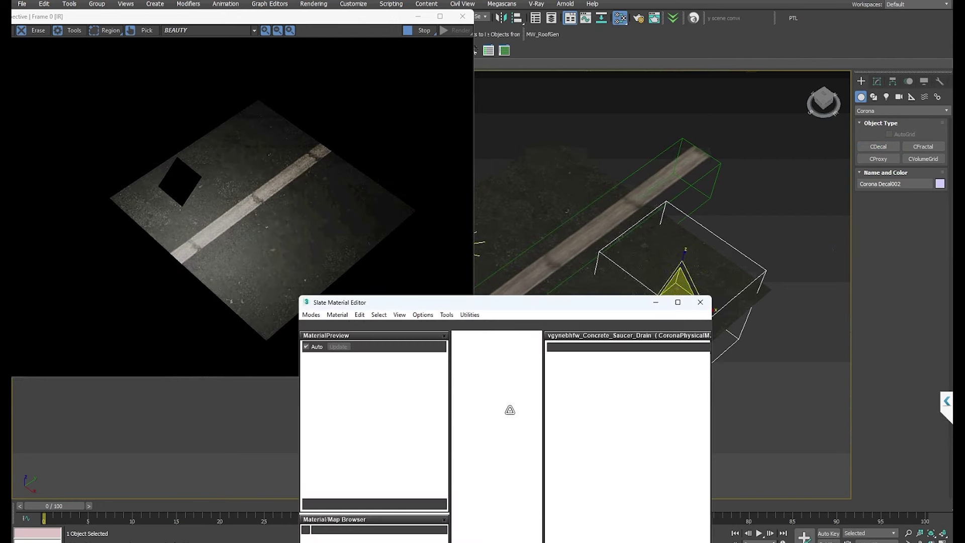
{"action": "scroll", "coordinate": [506, 422], "scroll_direction": "down", "scroll_amount": 1}
{"action": "middle_click_drag", "start_coordinate": [506, 422], "coordinate": [480, 431]}
{"action": "scroll", "coordinate": [480, 430], "scroll_direction": "up", "scroll_amount": 1}
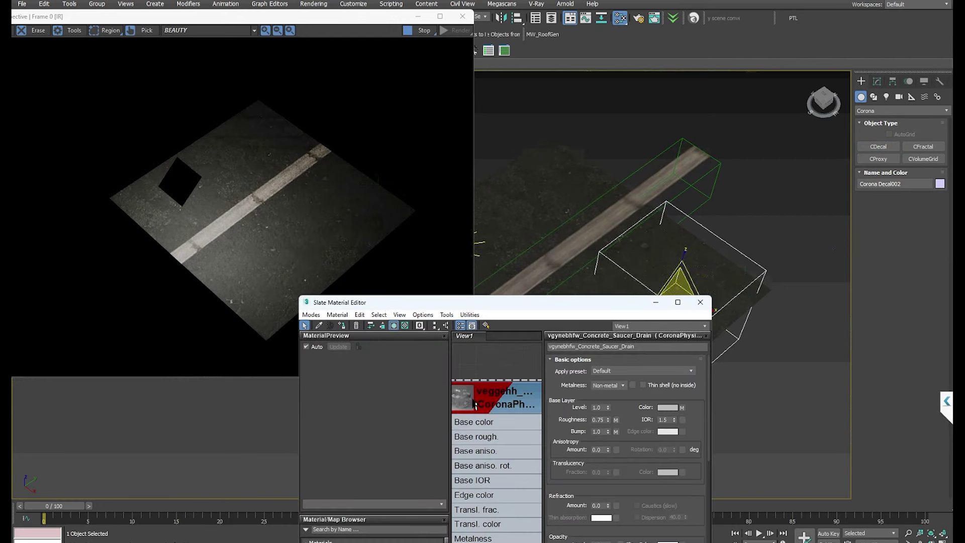
{"action": "left_click", "coordinate": [473, 403]}
{"action": "double_click", "coordinate": [468, 403]}
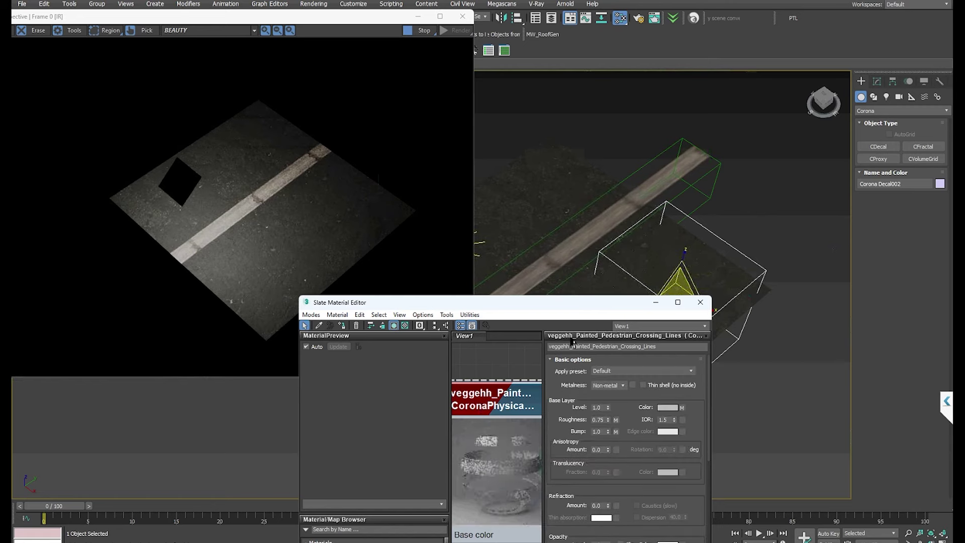
{"action": "middle_click_drag", "start_coordinate": [678, 277], "coordinate": [763, 216], "text": "alt"}
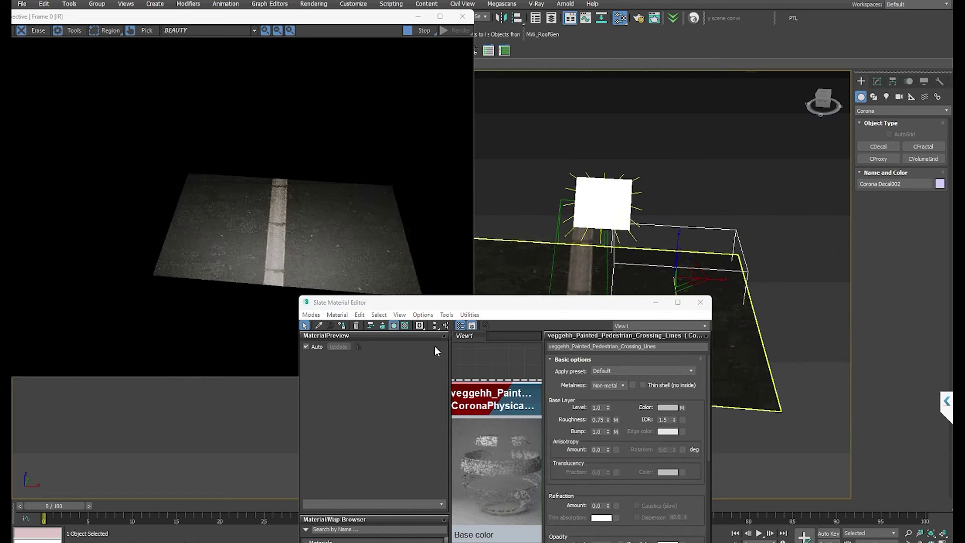
{"action": "left_click", "coordinate": [343, 326]}
Rotate the pedestrian crossing decal so its painted lines run parallel to the concrete strip.
{"action": "scroll", "coordinate": [695, 247], "scroll_direction": "up", "scroll_amount": 3}
{"action": "middle_click_drag", "start_coordinate": [695, 248], "coordinate": [693, 182], "text": "alt"}
{"action": "key", "text": "e"}
{"action": "left_click_drag", "start_coordinate": [681, 248], "coordinate": [635, 244]}
{"action": "middle_click_drag", "start_coordinate": [717, 194], "coordinate": [693, 207], "text": "alt"}
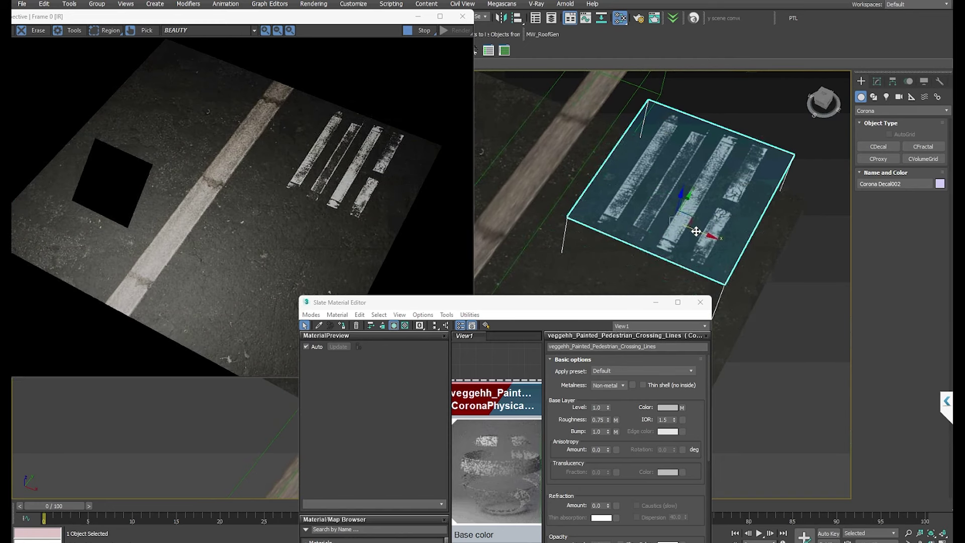
Clone the pedestrian crossing decal along its X axis as three instances in a row across the asphalt plane.
{"action": "mouse_move", "coordinate": [695, 231]}
{"action": "left_mouse_down"}
{"action": "mouse_move", "coordinate": [720, 265]}
{"action": "mouse_move", "coordinate": [695, 233]}
{"action": "mouse_move", "coordinate": [476, 127]}
{"action": "mouse_move", "coordinate": [571, 156]}
{"action": "mouse_move", "coordinate": [558, 154]}
{"action": "mouse_move", "coordinate": [628, 203]}
{"action": "left_mouse_up"}
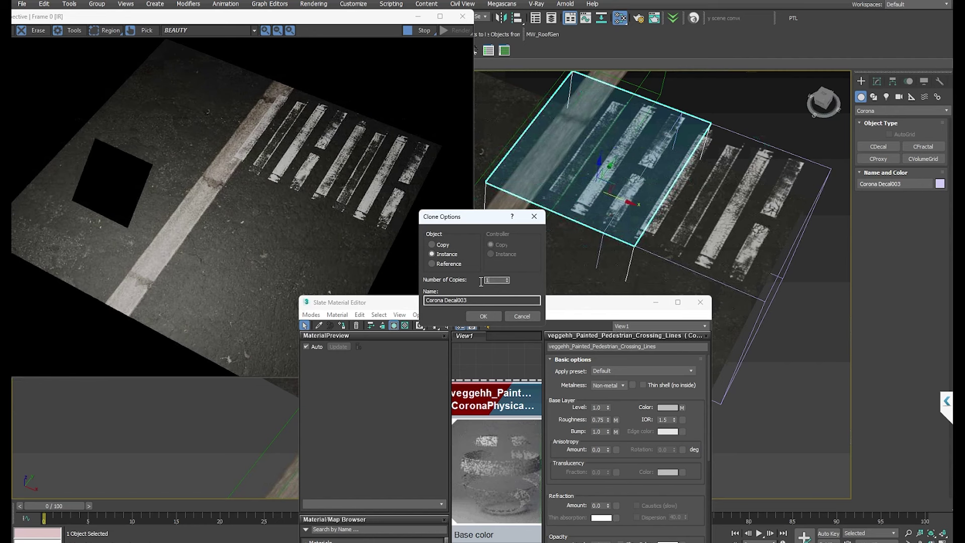
{"action": "left_click", "coordinate": [483, 316]}
{"action": "scroll", "coordinate": [599, 217], "scroll_direction": "up", "scroll_amount": 4}
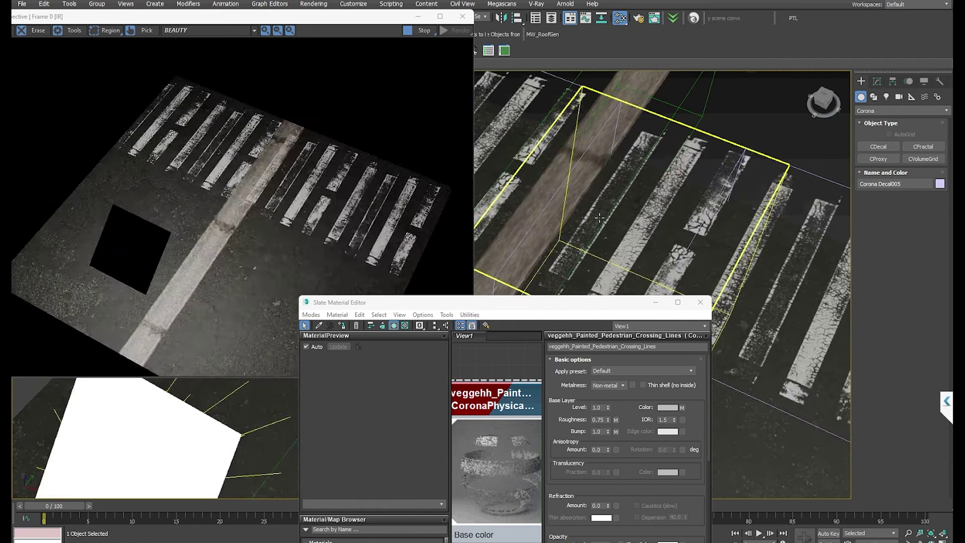
Examine the cracked paint of the crossing lines on the asphalt up close in the interactive render.
{"action": "middle_click_drag", "start_coordinate": [599, 217], "coordinate": [686, 201], "text": "alt"}
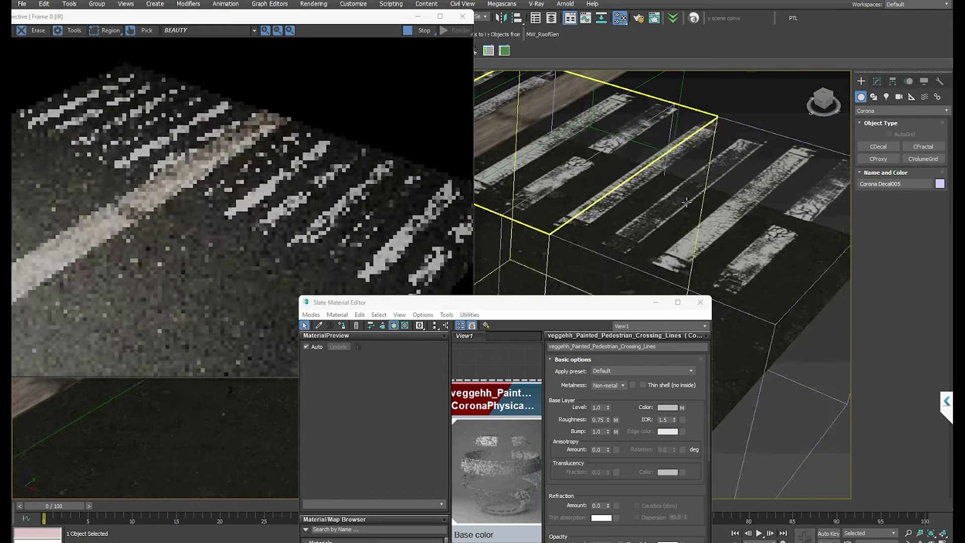
{"action": "scroll", "coordinate": [686, 202], "scroll_direction": "up", "scroll_amount": 3}
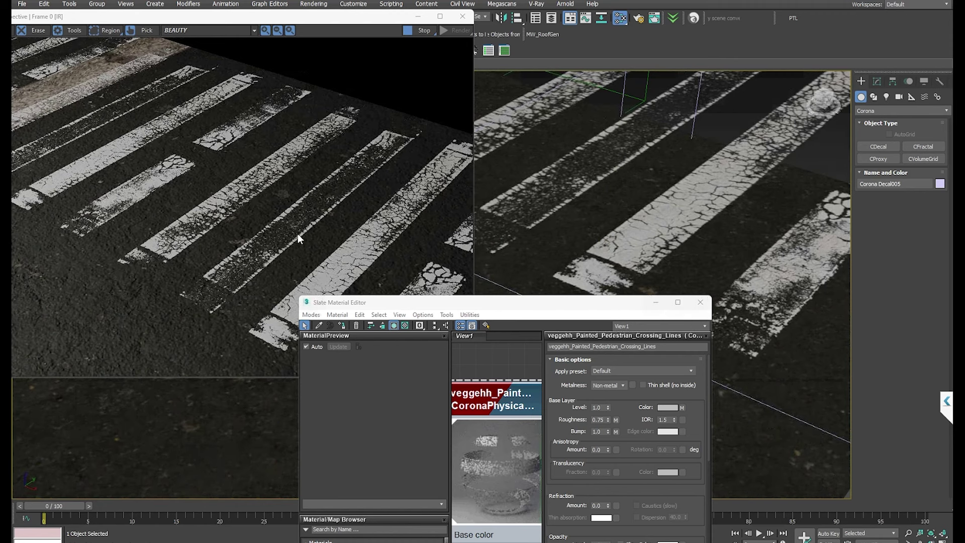
{"action": "scroll", "coordinate": [729, 150], "scroll_direction": "down", "scroll_amount": 2}
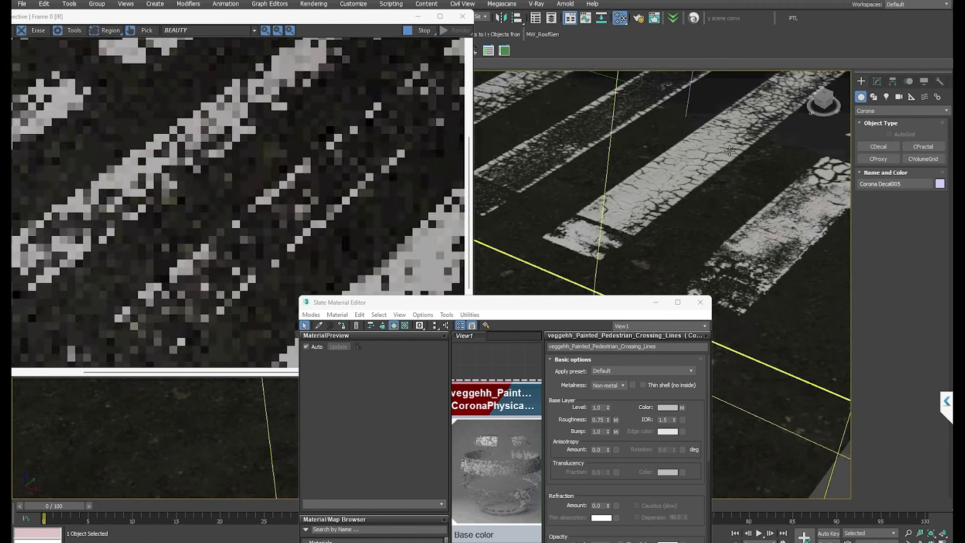
{"action": "scroll", "coordinate": [729, 150], "scroll_direction": "down", "scroll_amount": 3}
{"action": "scroll", "coordinate": [694, 217], "scroll_direction": "up", "scroll_amount": 3}
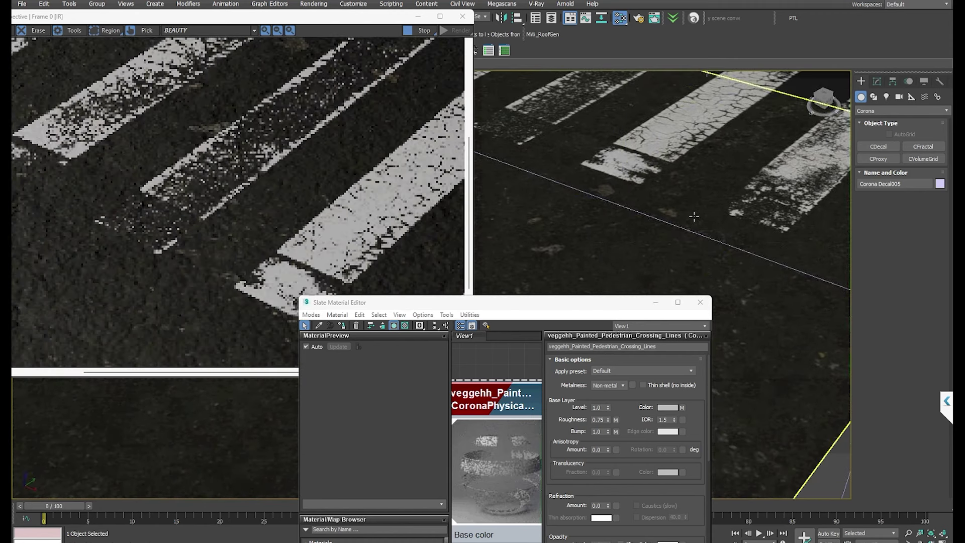
{"action": "scroll", "coordinate": [694, 216], "scroll_direction": "down", "scroll_amount": 3}
Turn off Replace base bump for the original pedestrian crossing decal and inspect the painted lines in the render.
{"action": "left_click", "coordinate": [707, 161]}
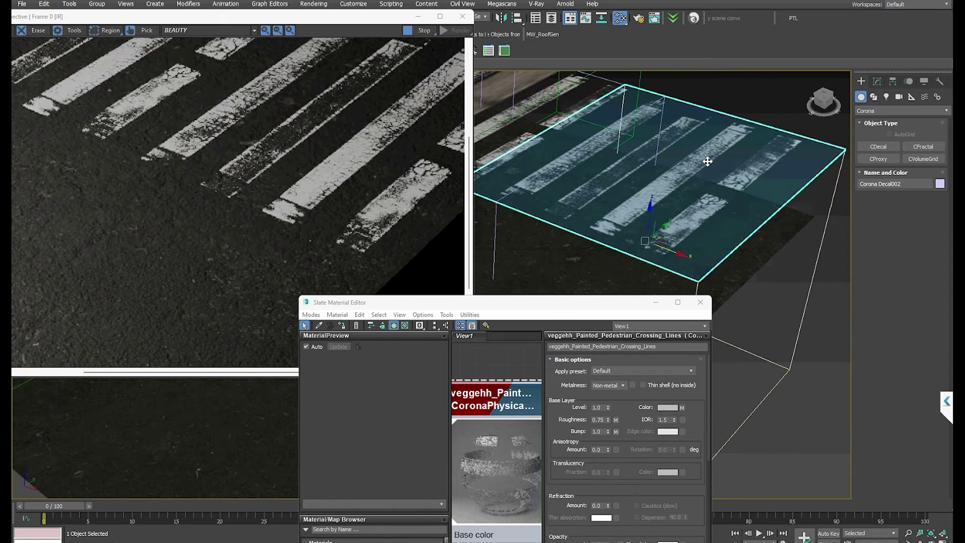
{"action": "key", "text": "1"}
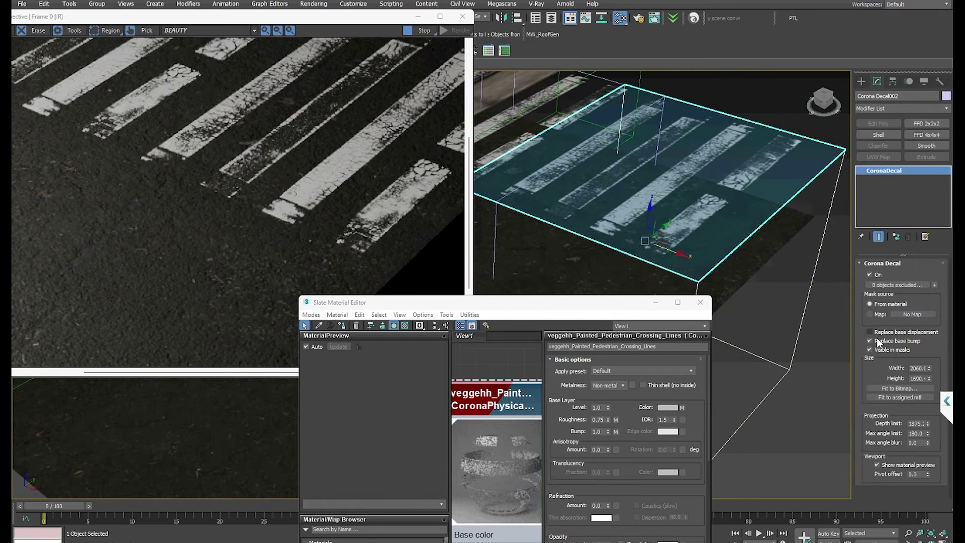
{"action": "left_click", "coordinate": [882, 340]}
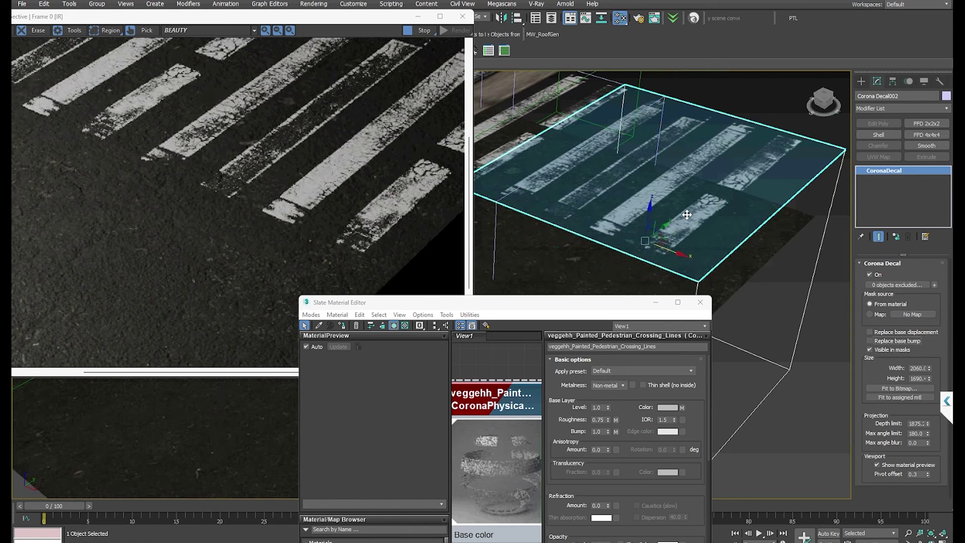
{"action": "scroll", "coordinate": [686, 215], "scroll_direction": "down", "scroll_amount": 2}
{"action": "scroll", "coordinate": [674, 207], "scroll_direction": "up", "scroll_amount": 2}
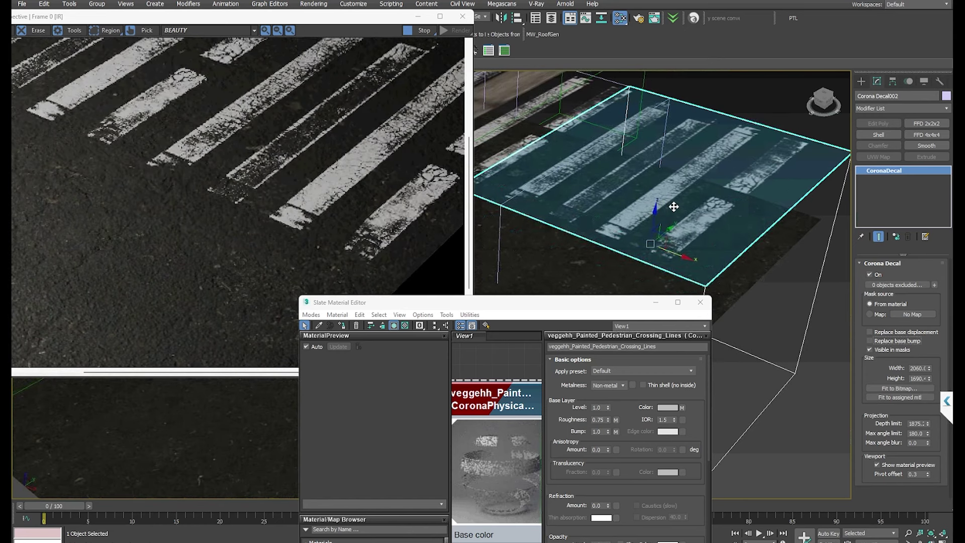
{"action": "scroll", "coordinate": [673, 206], "scroll_direction": "down", "scroll_amount": 2}
{"action": "middle_click_drag", "start_coordinate": [677, 206], "coordinate": [689, 222]}
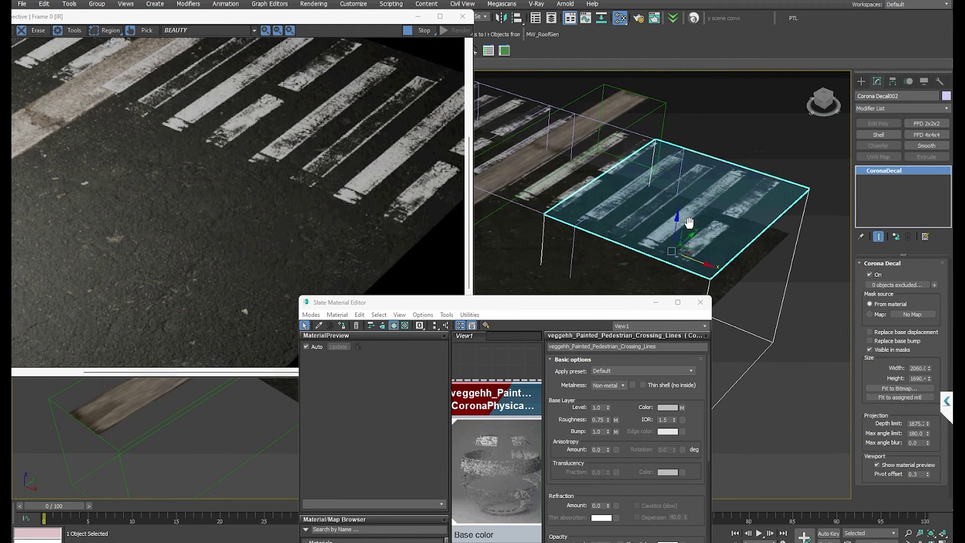
{"action": "scroll", "coordinate": [671, 222], "scroll_direction": "down", "scroll_amount": 2}
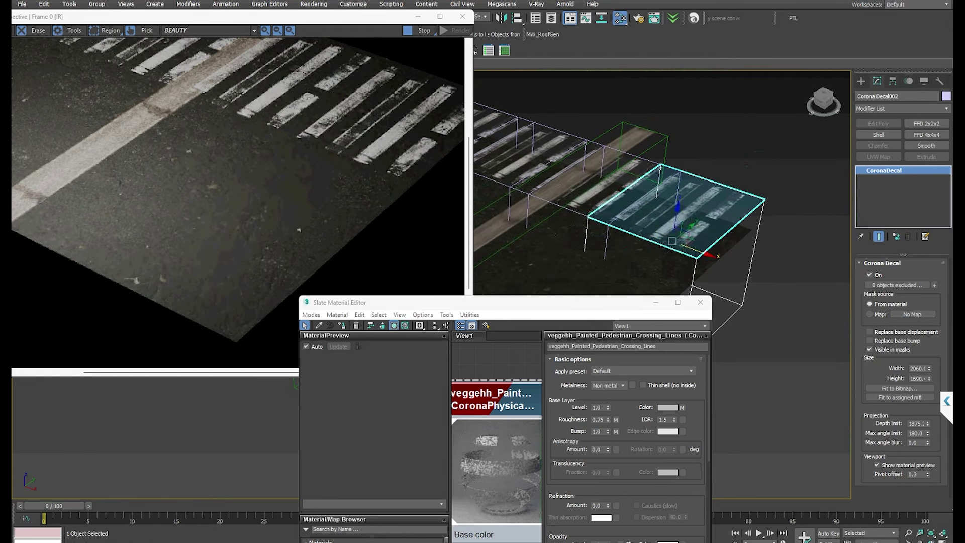
Switch to Quixel Bridge, browse the decals for the Damaged Manhole Cover asset and download it.
{"action": "key", "text": "alt+Tab"}
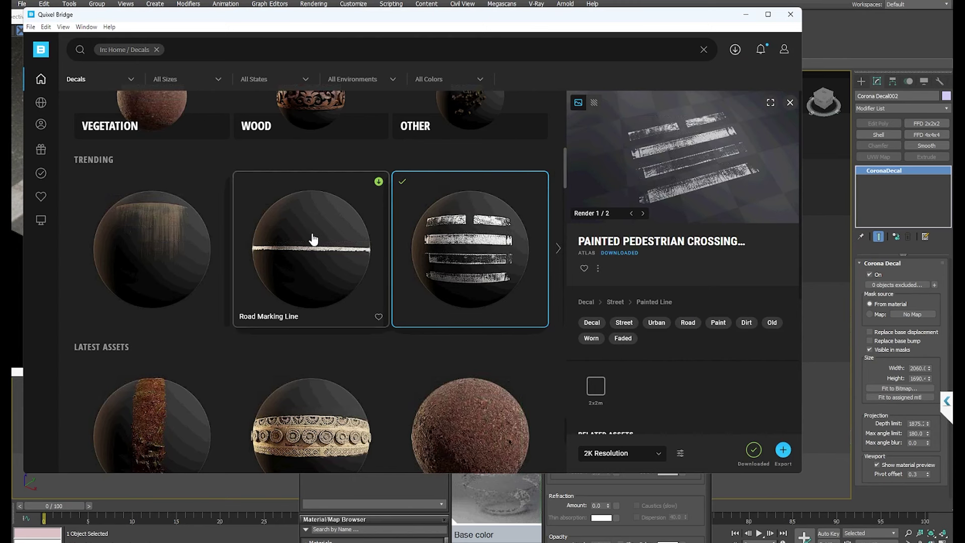
{"action": "scroll", "coordinate": [313, 239], "scroll_direction": "down", "scroll_amount": 10}
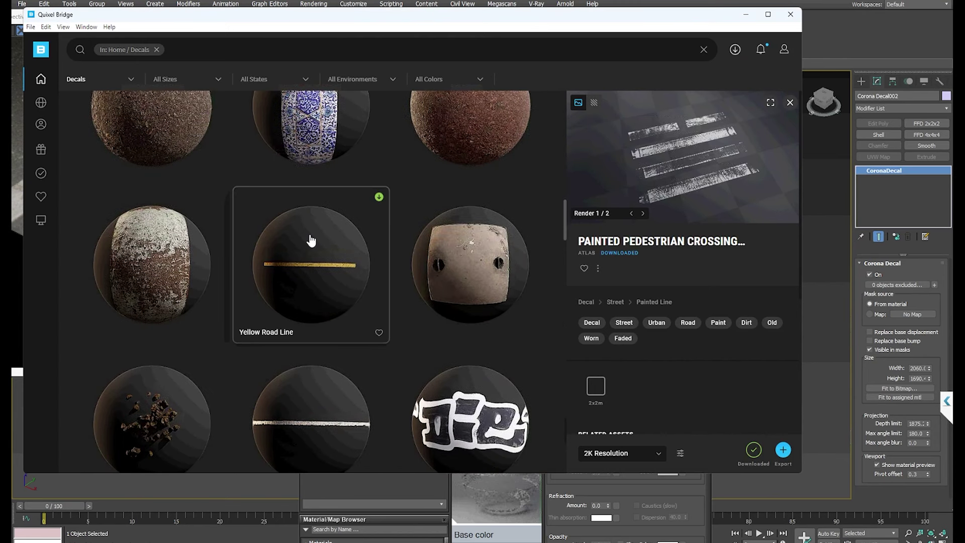
{"action": "scroll", "coordinate": [311, 240], "scroll_direction": "down", "scroll_amount": 3}
{"action": "scroll", "coordinate": [467, 211], "scroll_direction": "up", "scroll_amount": 2}
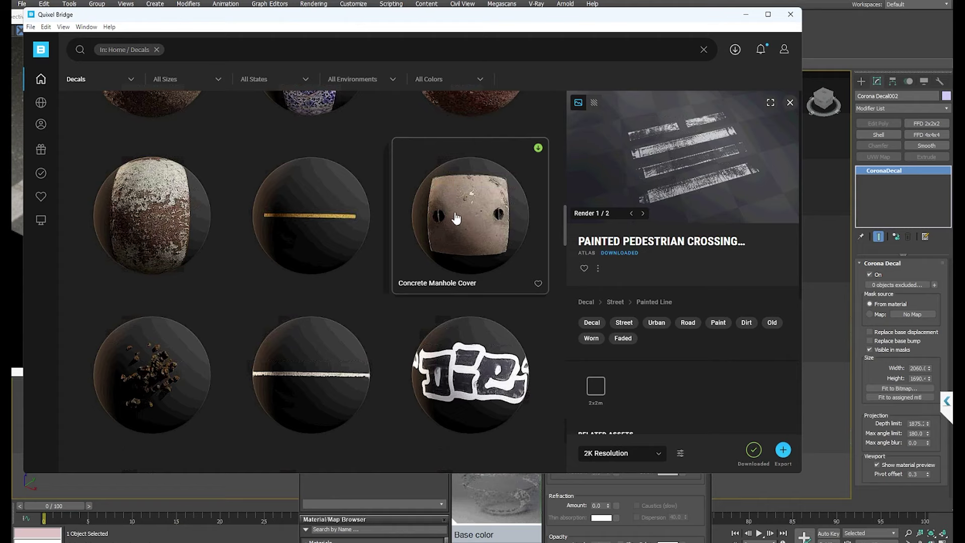
{"action": "left_click", "coordinate": [116, 86]}
{"action": "scroll", "coordinate": [416, 216], "scroll_direction": "down", "scroll_amount": 5}
{"action": "scroll", "coordinate": [416, 221], "scroll_direction": "down", "scroll_amount": 10}
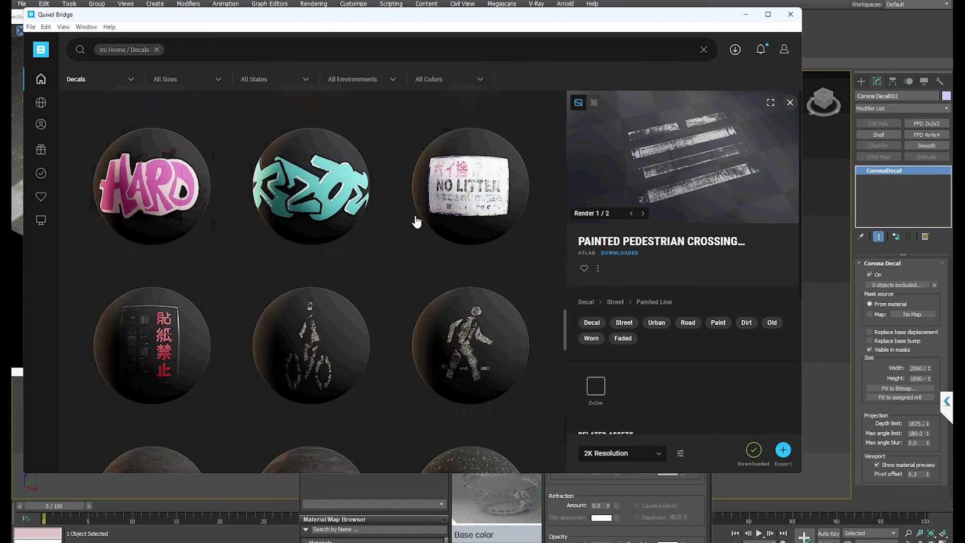
{"action": "scroll", "coordinate": [416, 221], "scroll_direction": "up", "scroll_amount": 8}
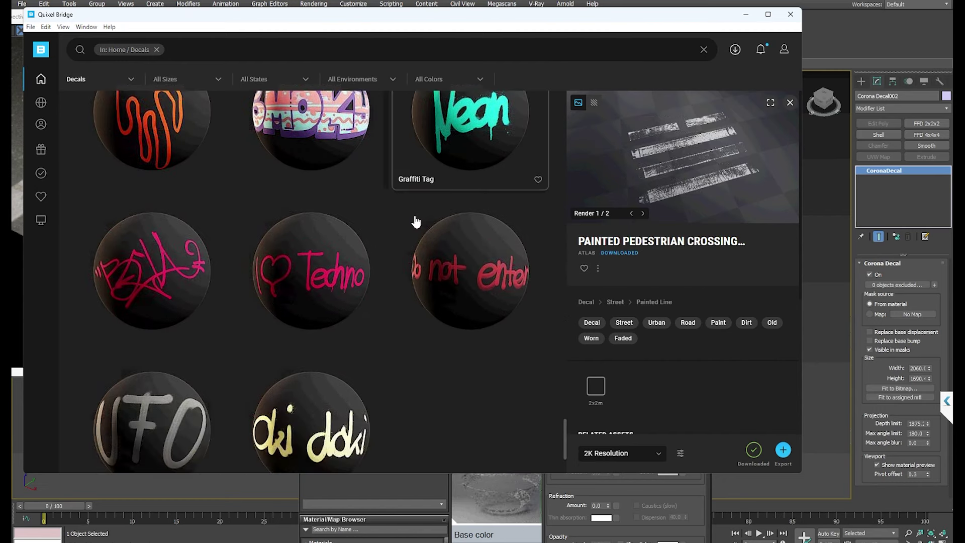
{"action": "scroll", "coordinate": [415, 221], "scroll_direction": "down", "scroll_amount": 10}
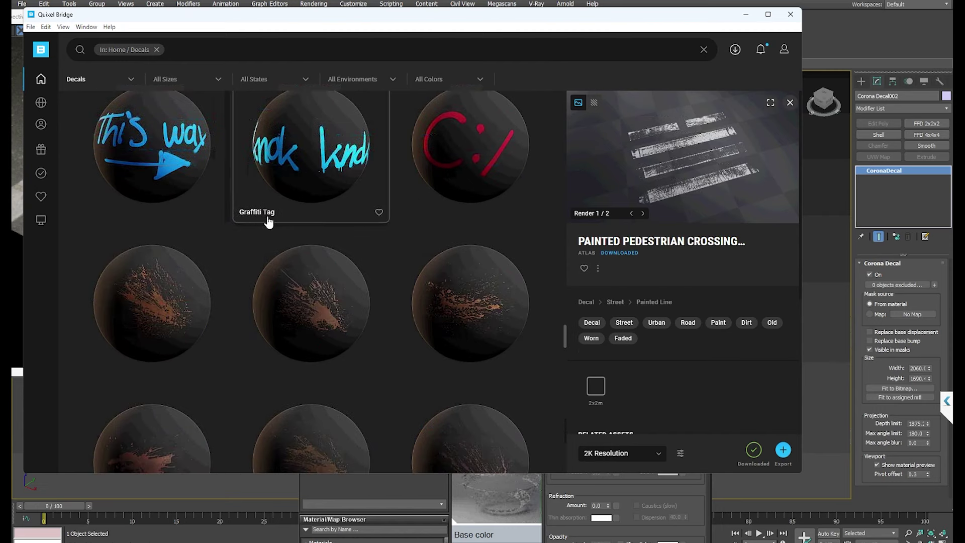
{"action": "scroll", "coordinate": [286, 221], "scroll_direction": "down", "scroll_amount": 10}
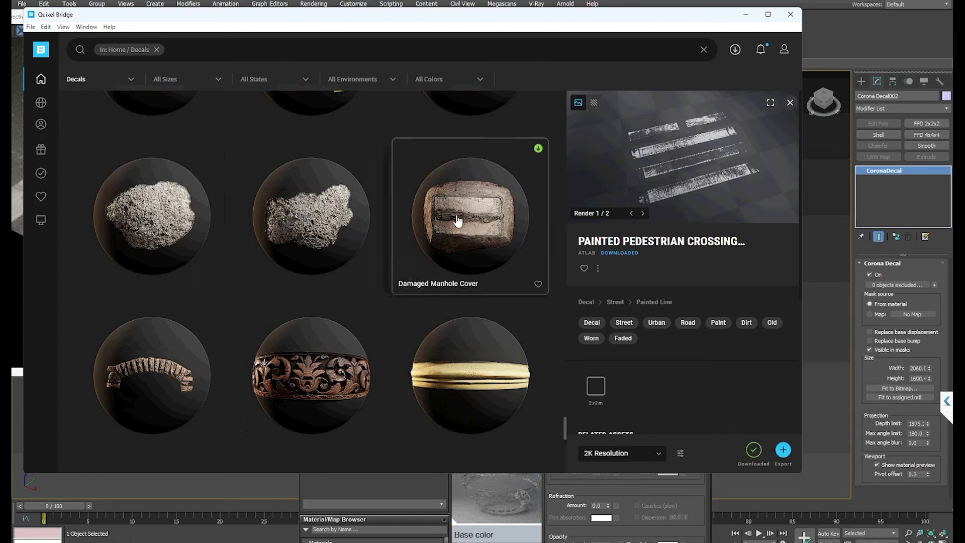
{"action": "left_click", "coordinate": [457, 220]}
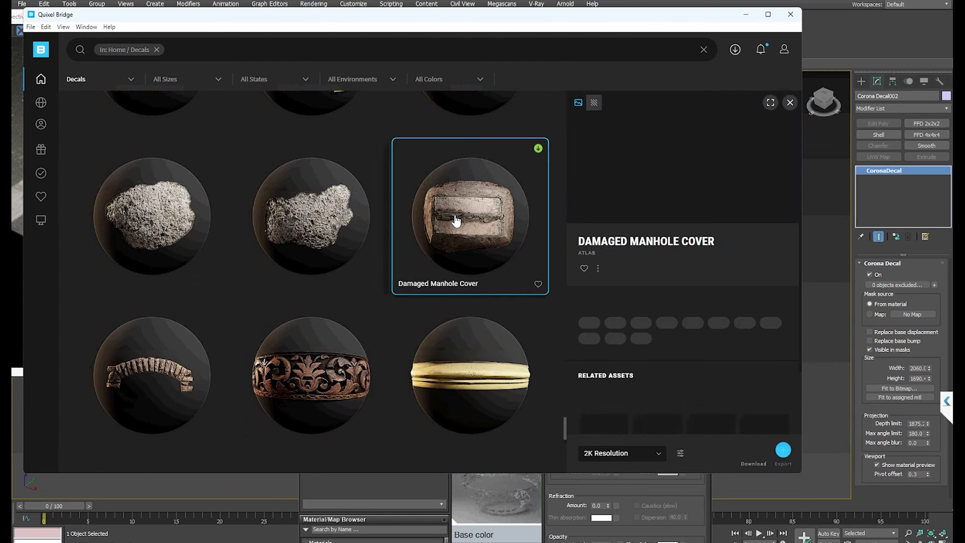
{"action": "left_click", "coordinate": [755, 450]}
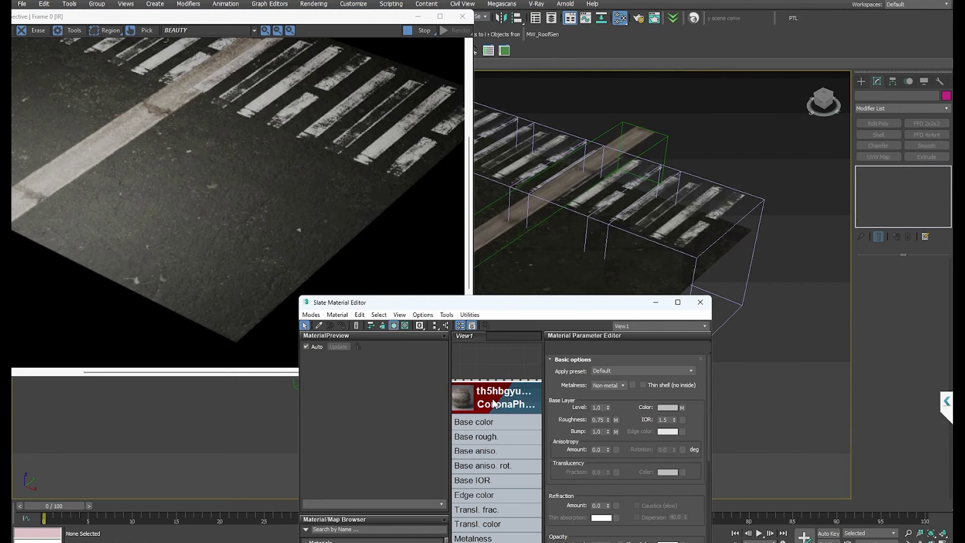
Draw another Corona decal near the free corner of the asphalt plane and give it the Damaged Manhole Cover material.
{"action": "scroll", "coordinate": [637, 243], "scroll_direction": "down", "scroll_amount": 8}
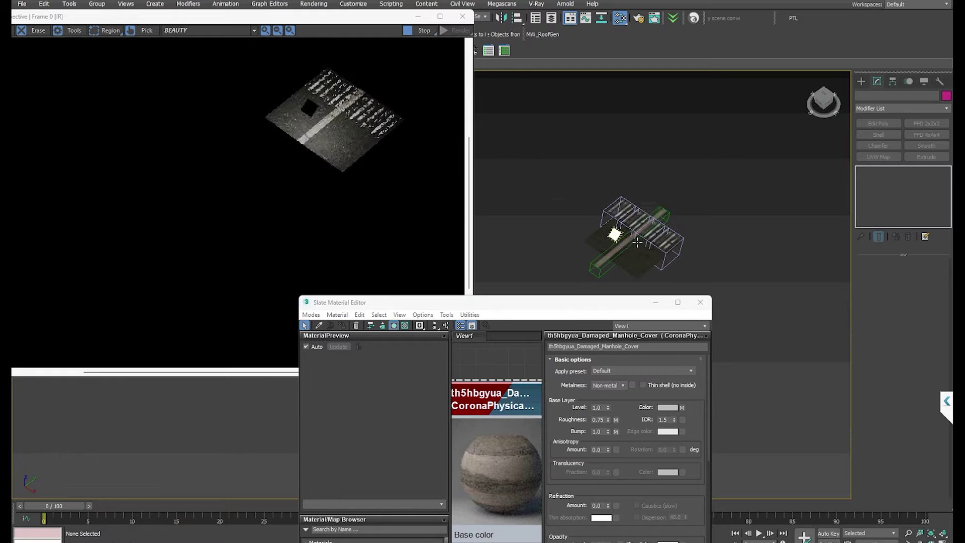
{"action": "scroll", "coordinate": [637, 243], "scroll_direction": "up", "scroll_amount": 8}
{"action": "left_click", "coordinate": [861, 82]}
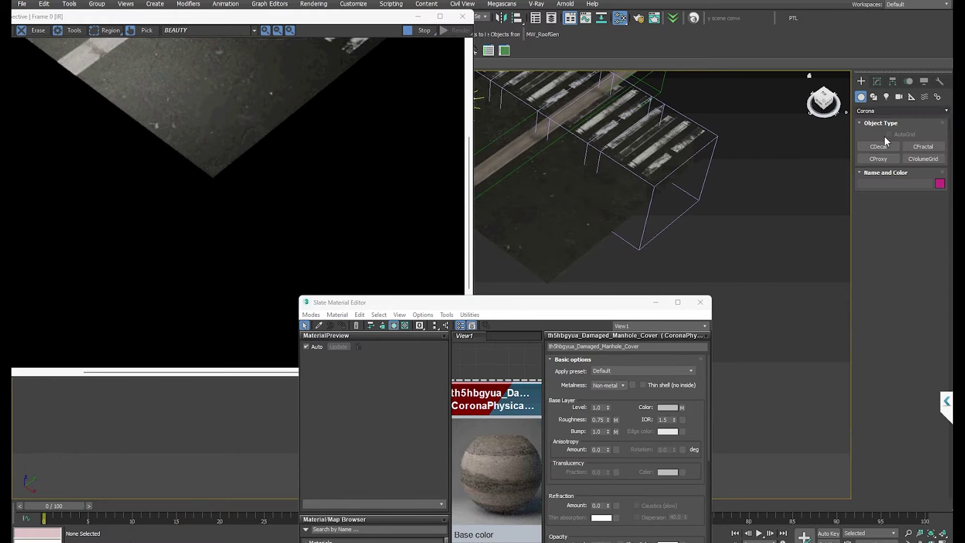
{"action": "left_click_drag", "start_coordinate": [558, 182], "coordinate": [549, 272]}
{"action": "right_click", "coordinate": [548, 268]}
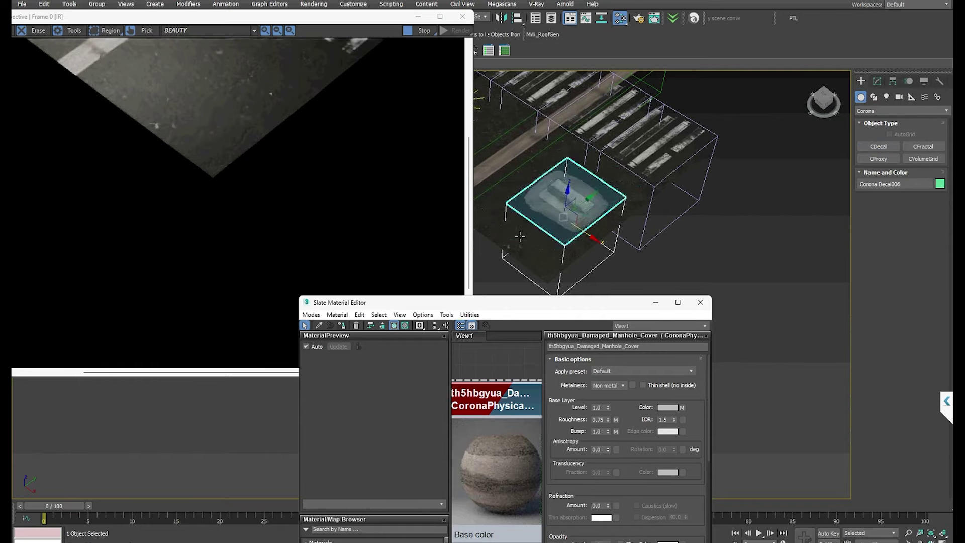
Examine the Damaged Manhole Cover decal up close in the interactive render from several angles, with its Corona Decal parameters open.
{"action": "scroll", "coordinate": [568, 211], "scroll_direction": "up", "scroll_amount": 5}
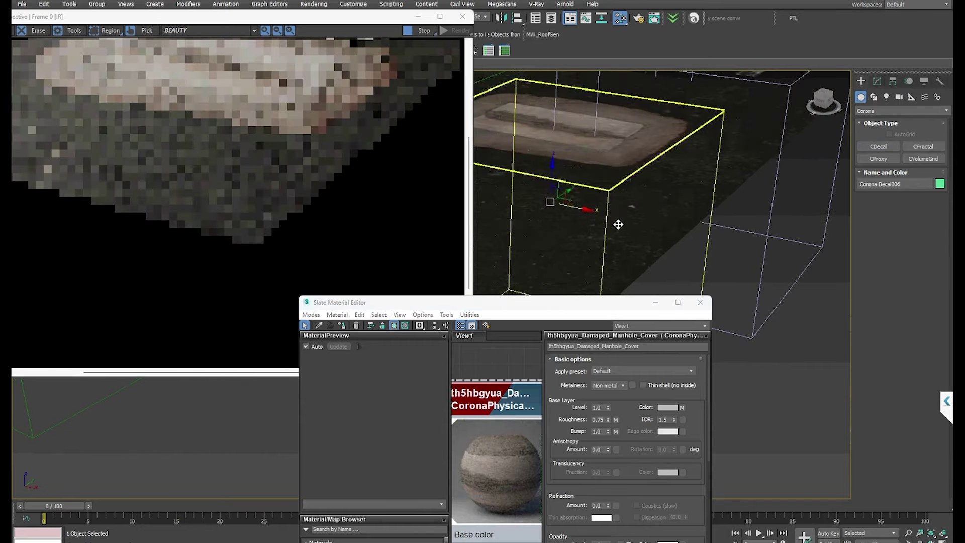
{"action": "middle_click_drag", "start_coordinate": [577, 159], "coordinate": [635, 167]}
{"action": "scroll", "coordinate": [601, 226], "scroll_direction": "up", "scroll_amount": 5}
{"action": "scroll", "coordinate": [613, 198], "scroll_direction": "down", "scroll_amount": 3}
{"action": "scroll", "coordinate": [635, 168], "scroll_direction": "down", "scroll_amount": 2}
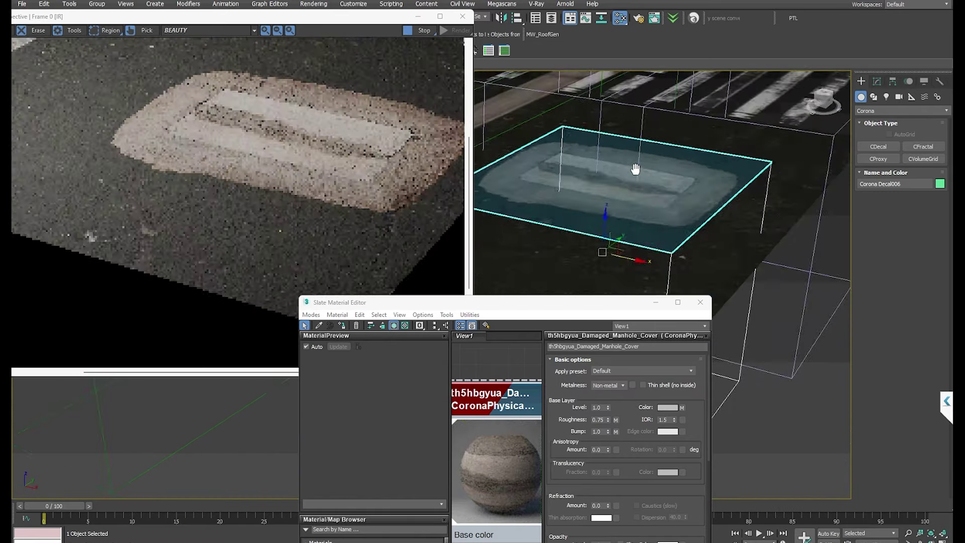
{"action": "middle_click_drag", "start_coordinate": [635, 167], "coordinate": [615, 217], "text": "alt"}
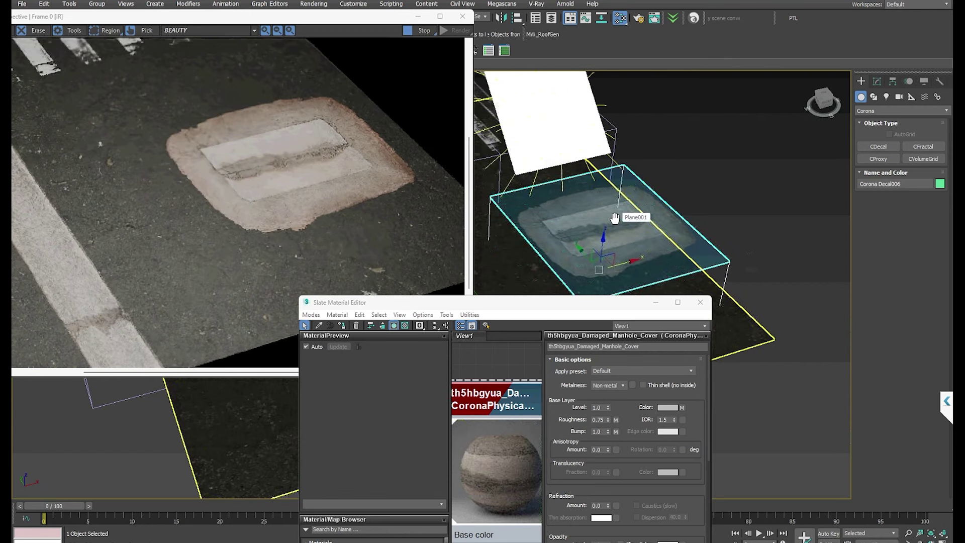
{"action": "key", "text": "1"}
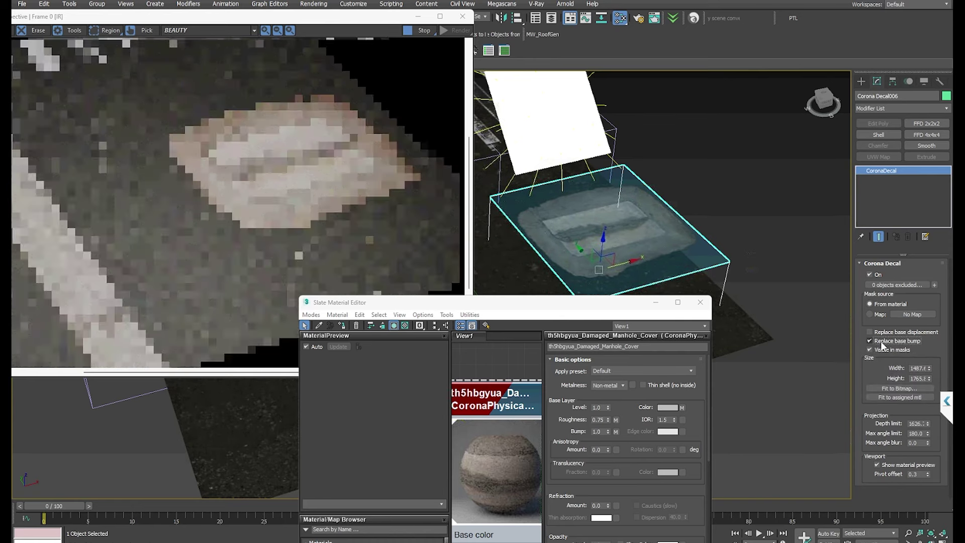
{"action": "scroll", "coordinate": [629, 219], "scroll_direction": "up", "scroll_amount": 8}
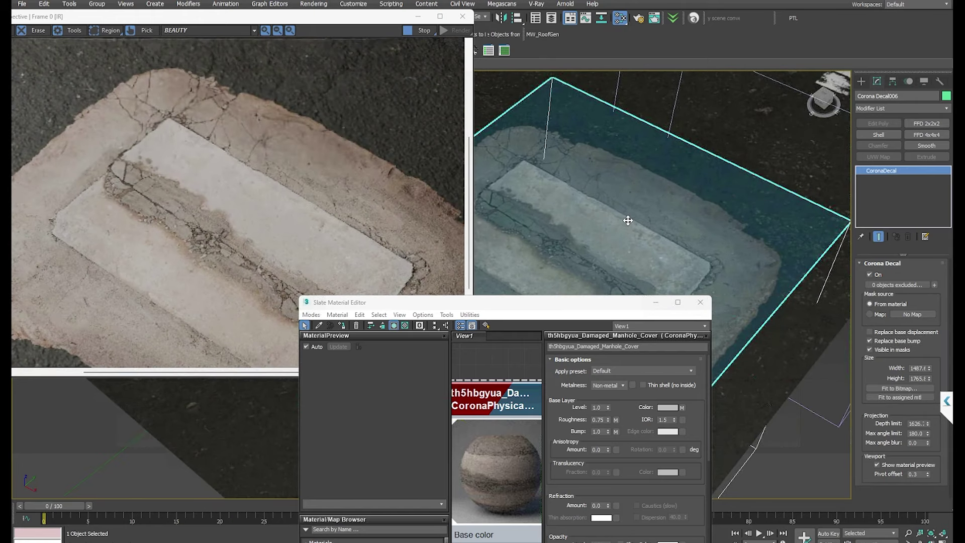
{"action": "scroll", "coordinate": [628, 220], "scroll_direction": "down", "scroll_amount": 3}
{"action": "middle_click_drag", "start_coordinate": [627, 218], "coordinate": [587, 196]}
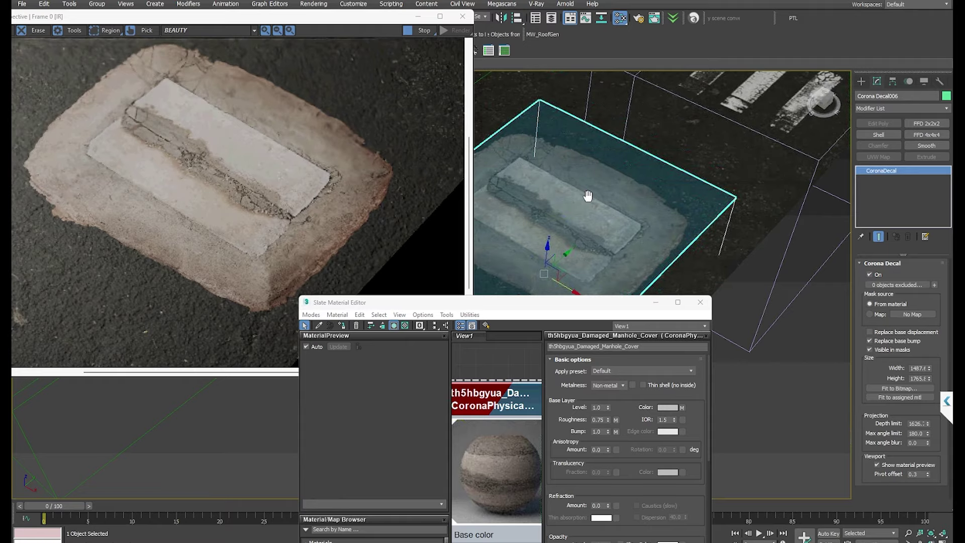
Review the whole asphalt plane in the interactive render, comparing the manhole cover, crossing line and concrete drain decals from lower angles.
{"action": "scroll", "coordinate": [588, 196], "scroll_direction": "down", "scroll_amount": 8}
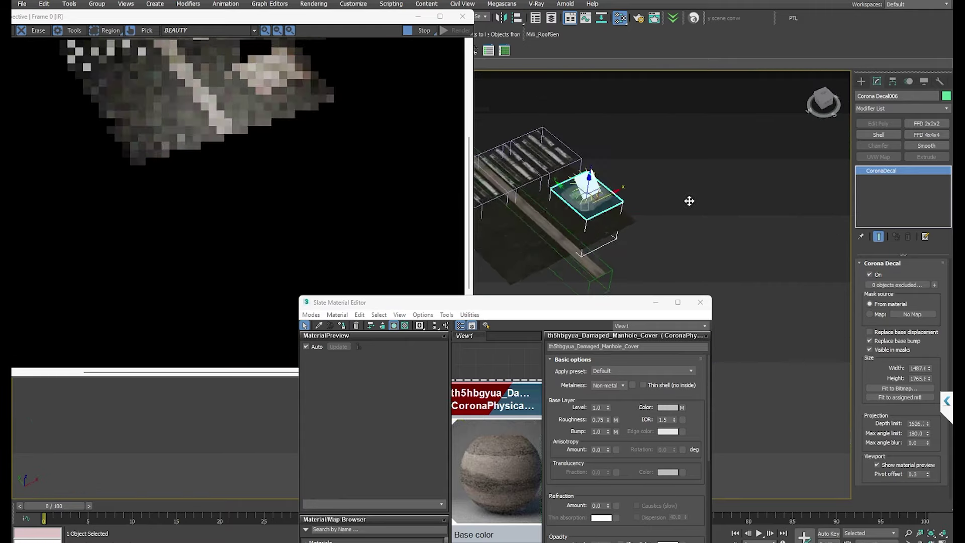
{"action": "scroll", "coordinate": [549, 198], "scroll_direction": "up", "scroll_amount": 8}
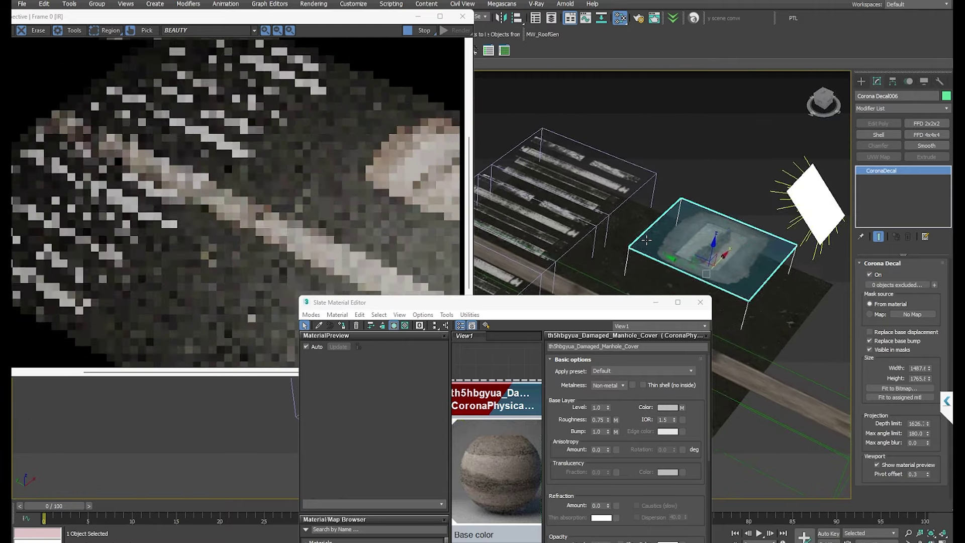
{"action": "middle_click_drag", "start_coordinate": [649, 227], "coordinate": [605, 263], "text": "alt"}
{"action": "scroll", "coordinate": [660, 200], "scroll_direction": "up", "scroll_amount": 2}
{"action": "scroll", "coordinate": [660, 200], "scroll_direction": "down", "scroll_amount": 3}
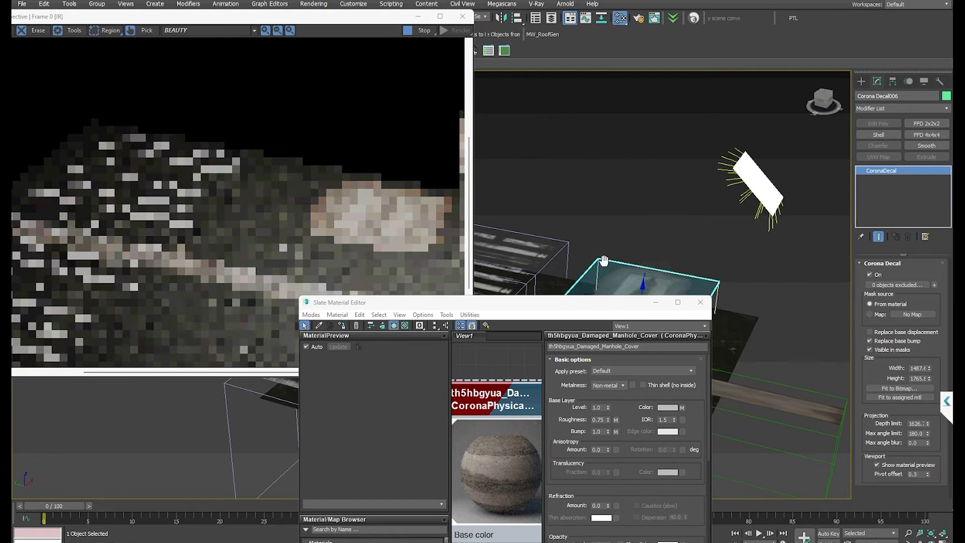
{"action": "scroll", "coordinate": [653, 216], "scroll_direction": "up", "scroll_amount": 4}
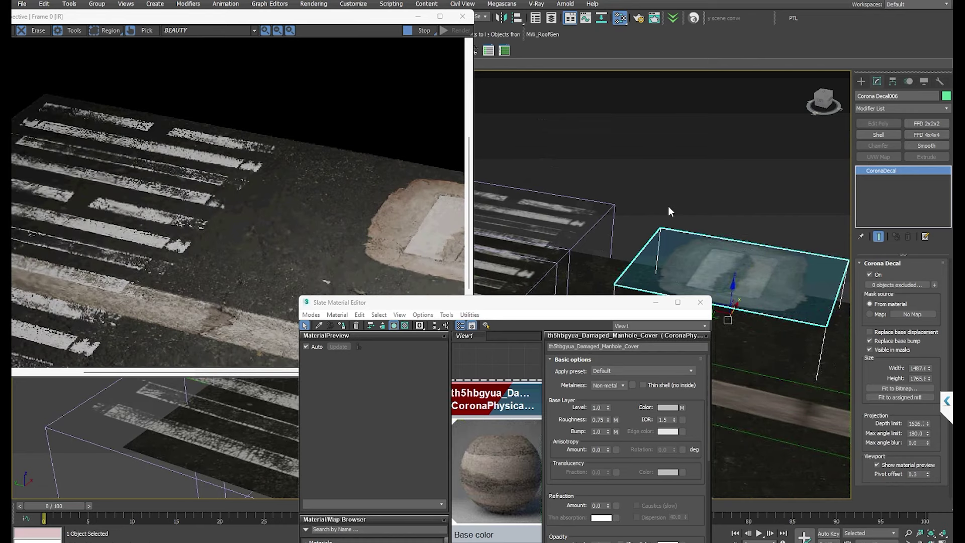
{"action": "scroll", "coordinate": [678, 177], "scroll_direction": "down", "scroll_amount": 3}
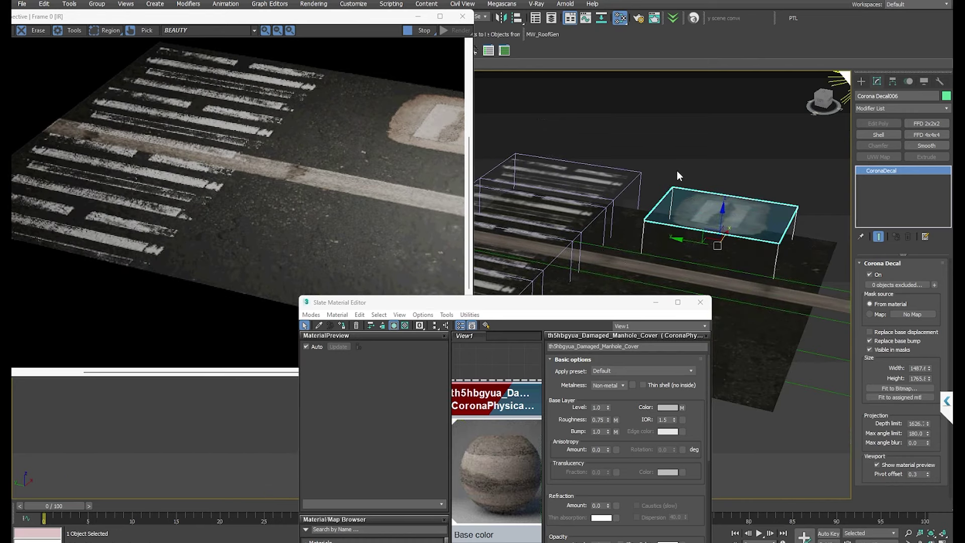
{"action": "scroll", "coordinate": [676, 170], "scroll_direction": "up", "scroll_amount": 5}
{"action": "scroll", "coordinate": [607, 194], "scroll_direction": "down", "scroll_amount": 3}
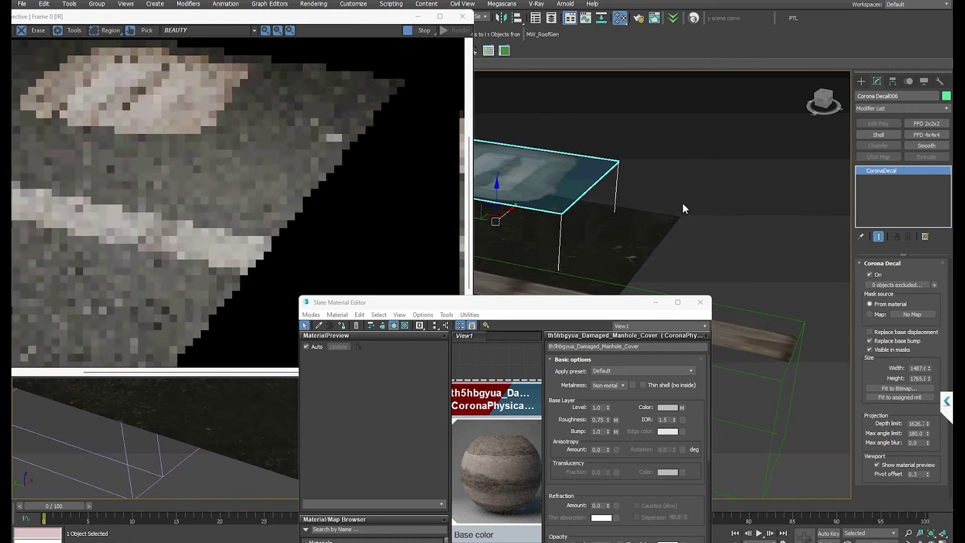
{"action": "middle_click_drag", "start_coordinate": [587, 198], "coordinate": [809, 235]}
{"action": "middle_click_drag", "start_coordinate": [626, 168], "coordinate": [651, 184]}
{"action": "scroll", "coordinate": [652, 183], "scroll_direction": "down", "scroll_amount": 2}
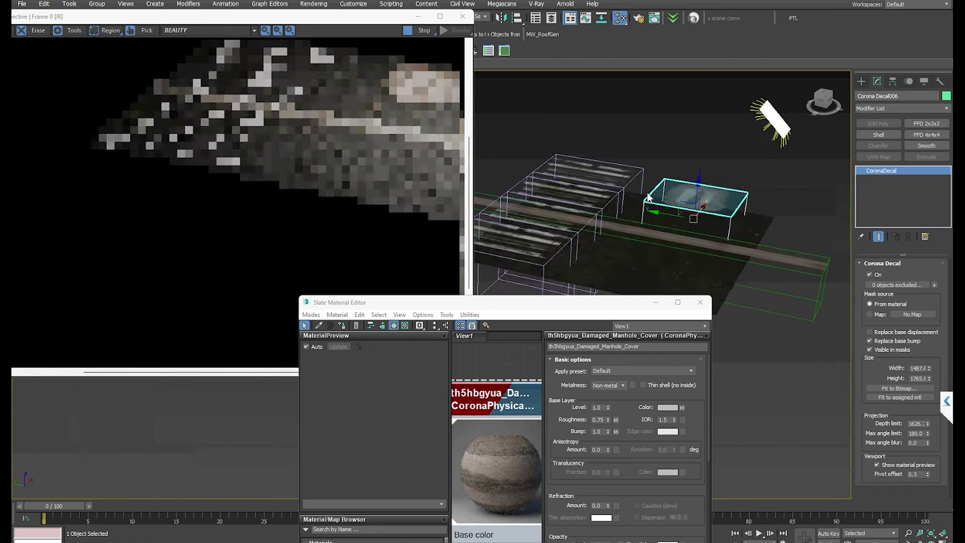